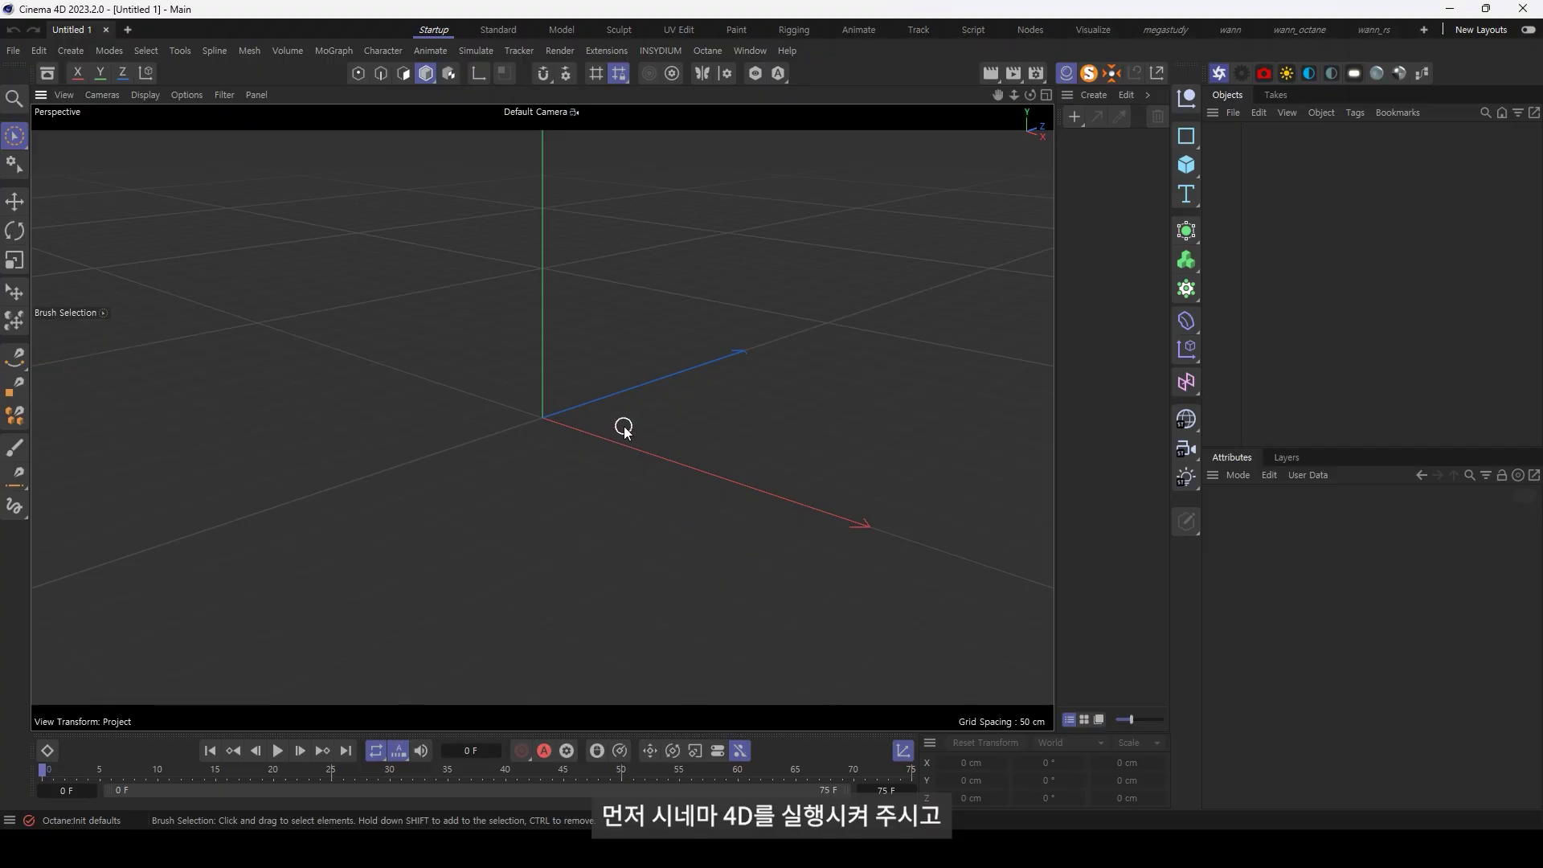
Add a 3D Text object and replace its text with the letter V
{"action": "left_click", "coordinate": [1183, 197]}
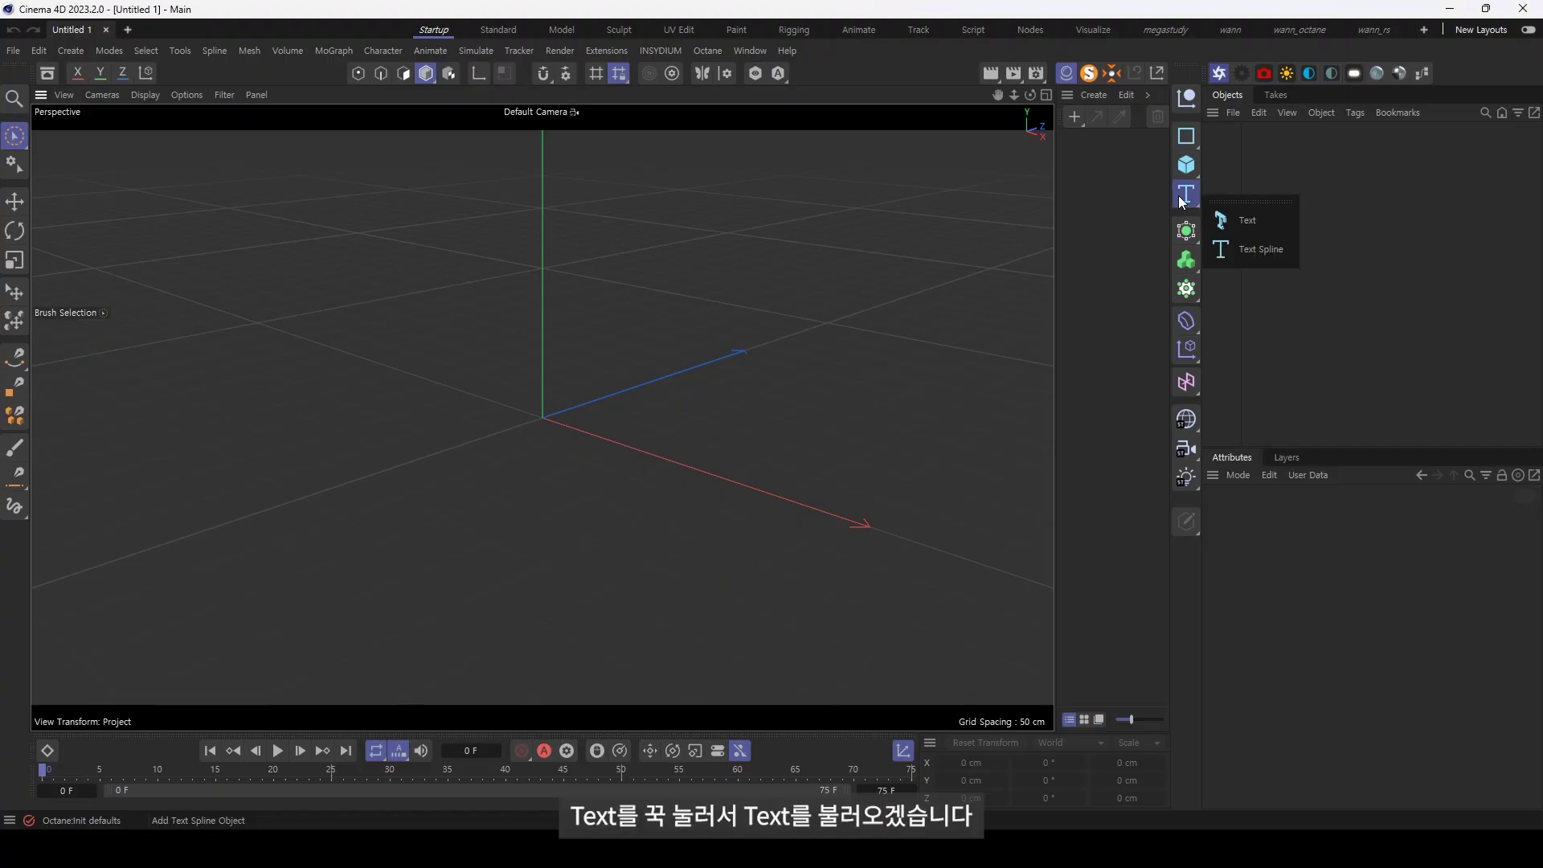
{"action": "left_click", "coordinate": [1269, 224]}
{"action": "scroll", "coordinate": [541, 485], "scroll_direction": "down", "scroll_amount": 3}
{"action": "scroll", "coordinate": [570, 466], "scroll_direction": "down", "scroll_amount": 2}
{"action": "scroll", "coordinate": [604, 448], "scroll_direction": "down", "scroll_amount": 2}
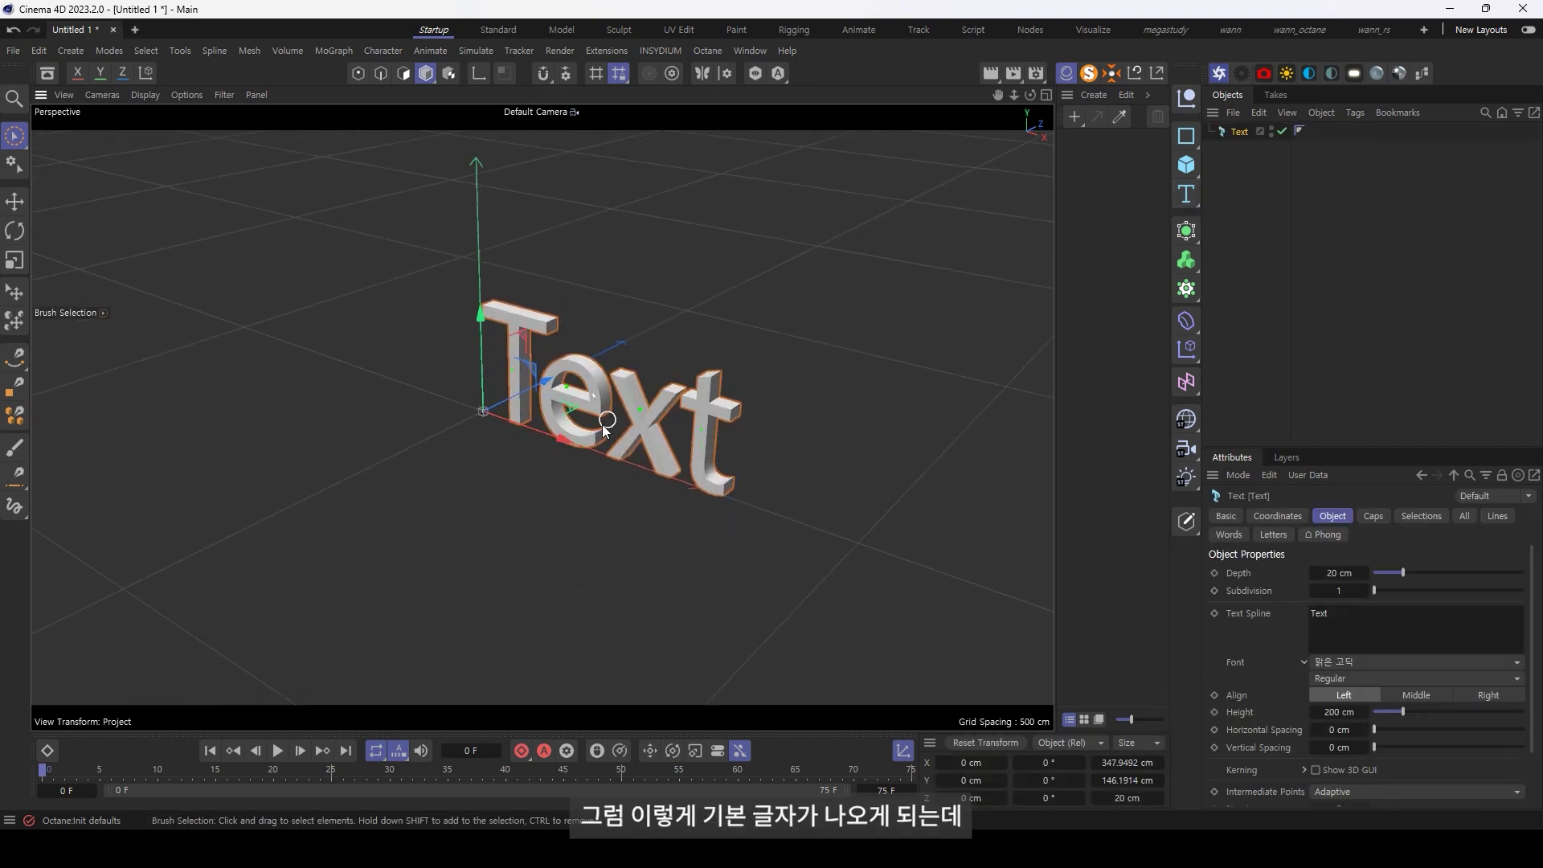
{"action": "left_click_drag", "start_coordinate": [601, 442], "coordinate": [562, 438], "text": "alt"}
{"action": "key", "text": "BackSpace"}
{"action": "type", "text": "v"}
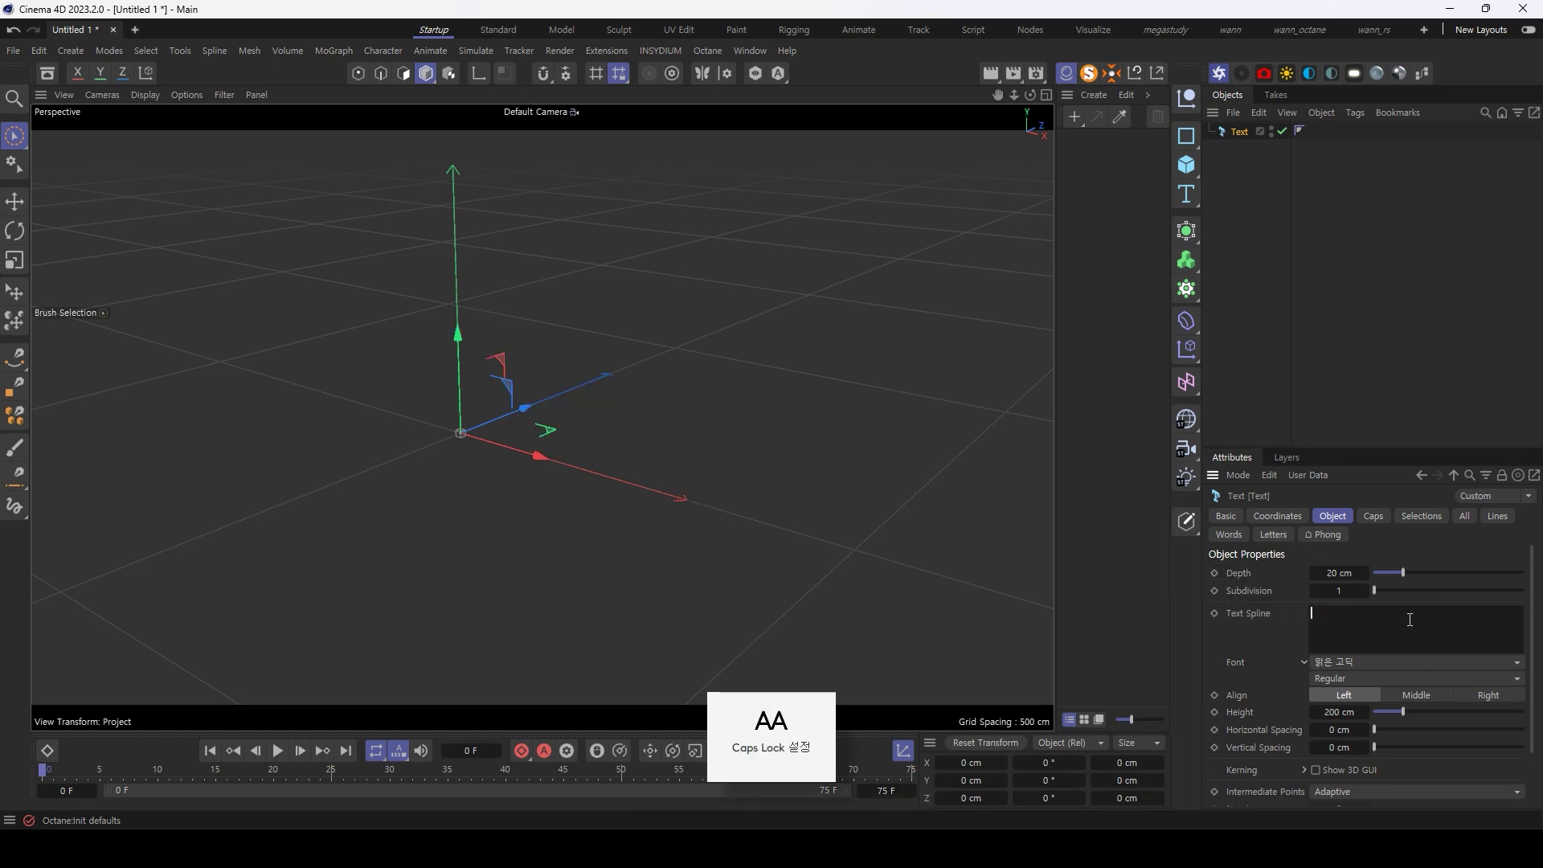
{"action": "type", "text": "V"}
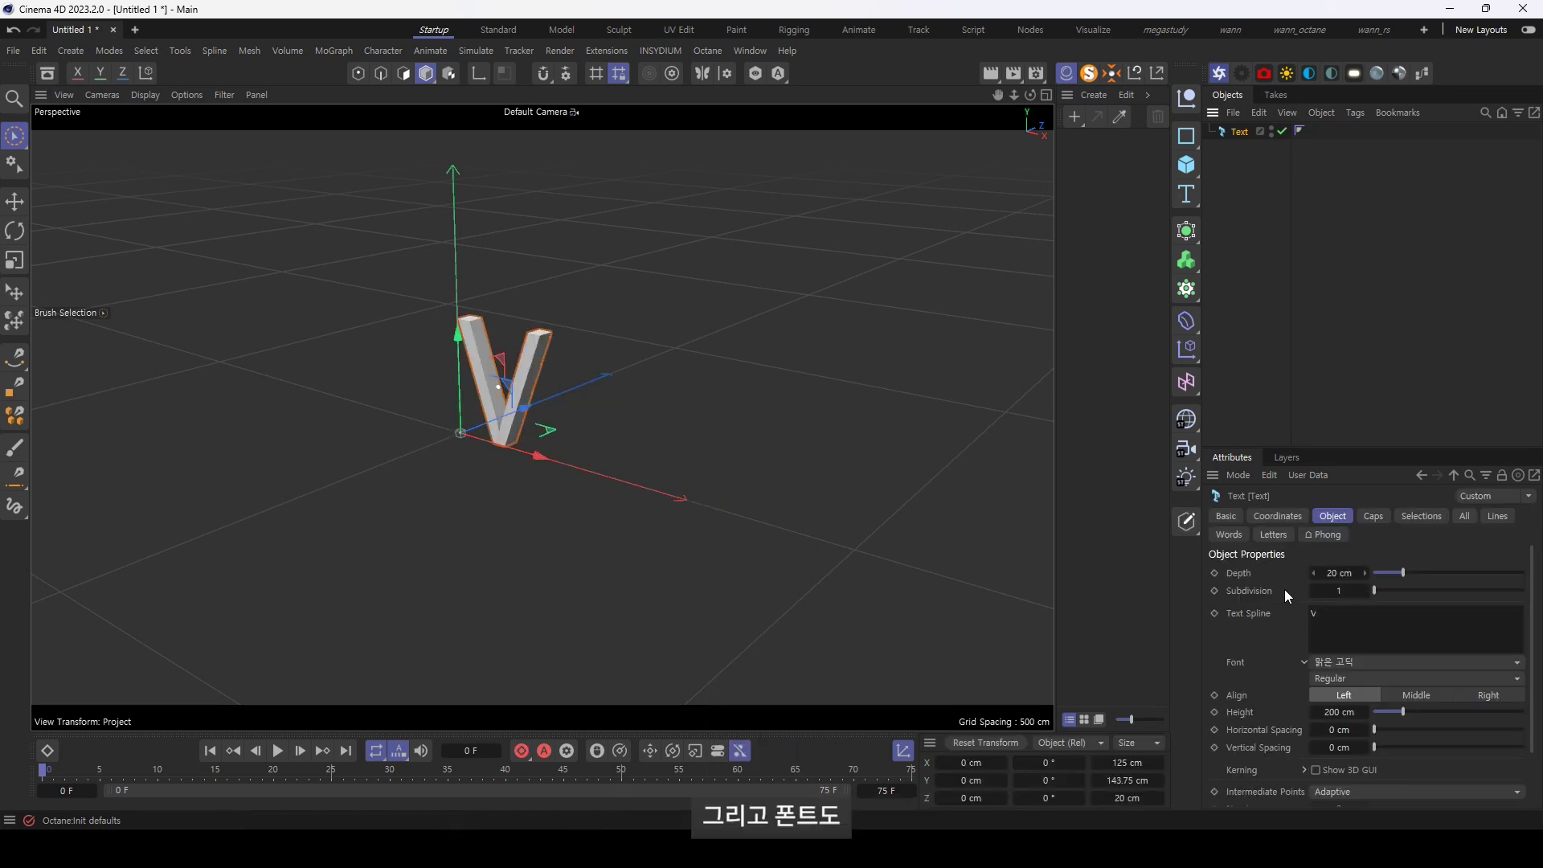
Set the V's font to Gotham Bold
{"action": "left_click", "coordinate": [1349, 661]}
{"action": "scroll", "coordinate": [1366, 482], "scroll_direction": "up", "scroll_amount": 5}
{"action": "scroll", "coordinate": [1390, 485], "scroll_direction": "up", "scroll_amount": 5}
{"action": "scroll", "coordinate": [1393, 486], "scroll_direction": "up", "scroll_amount": 8}
{"action": "scroll", "coordinate": [1398, 495], "scroll_direction": "up", "scroll_amount": 9}
{"action": "scroll", "coordinate": [1423, 554], "scroll_direction": "up", "scroll_amount": 9}
{"action": "scroll", "coordinate": [1434, 566], "scroll_direction": "up", "scroll_amount": 12}
{"action": "scroll", "coordinate": [1423, 583], "scroll_direction": "down", "scroll_amount": 2}
{"action": "scroll", "coordinate": [1406, 586], "scroll_direction": "down", "scroll_amount": 3}
{"action": "left_click", "coordinate": [1392, 557]}
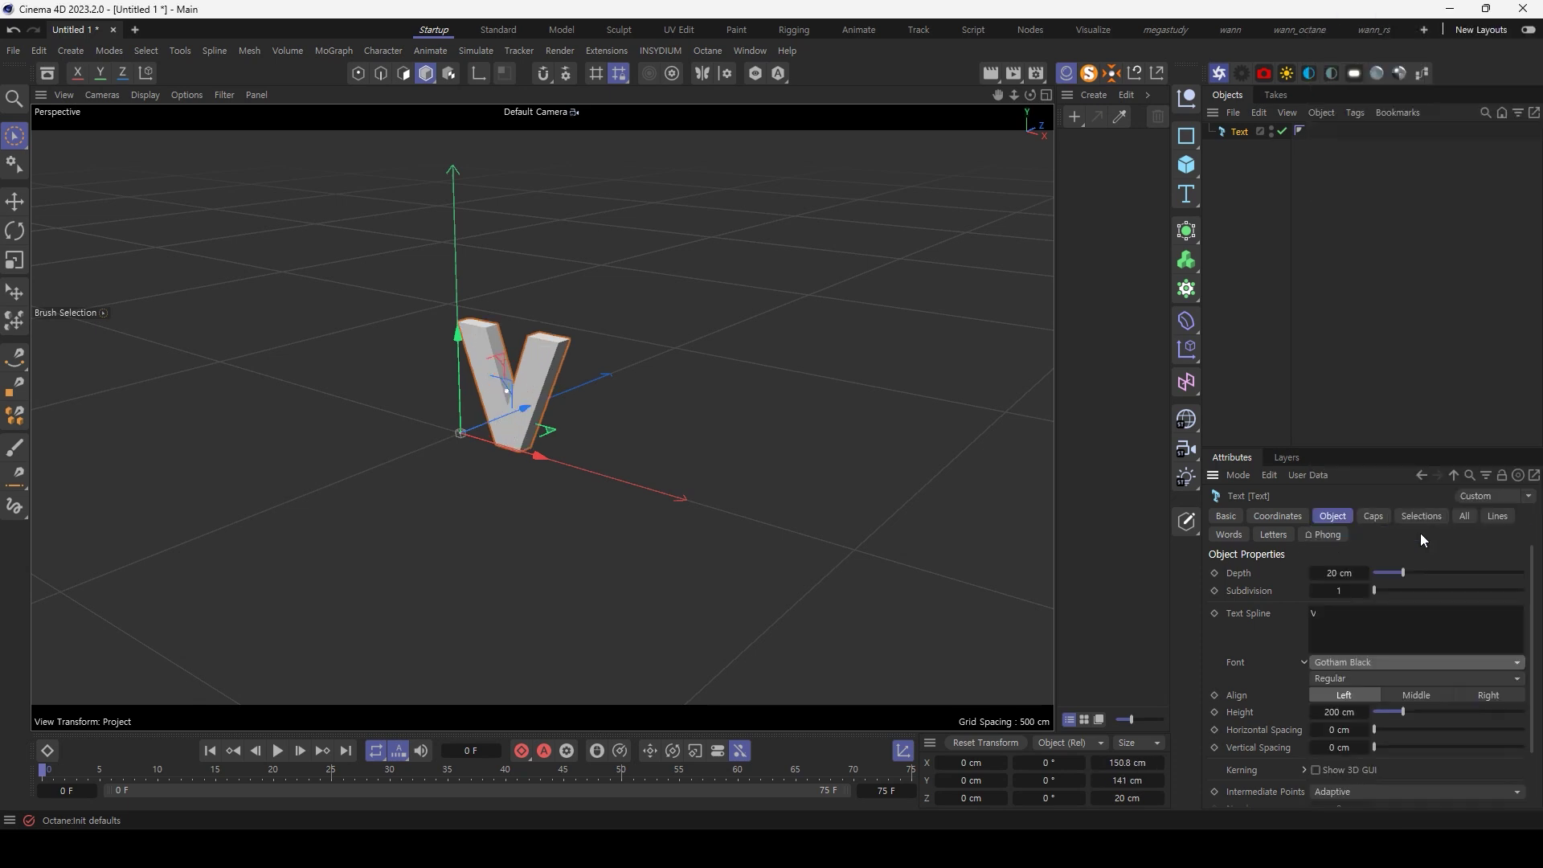
{"action": "left_click", "coordinate": [1400, 662]}
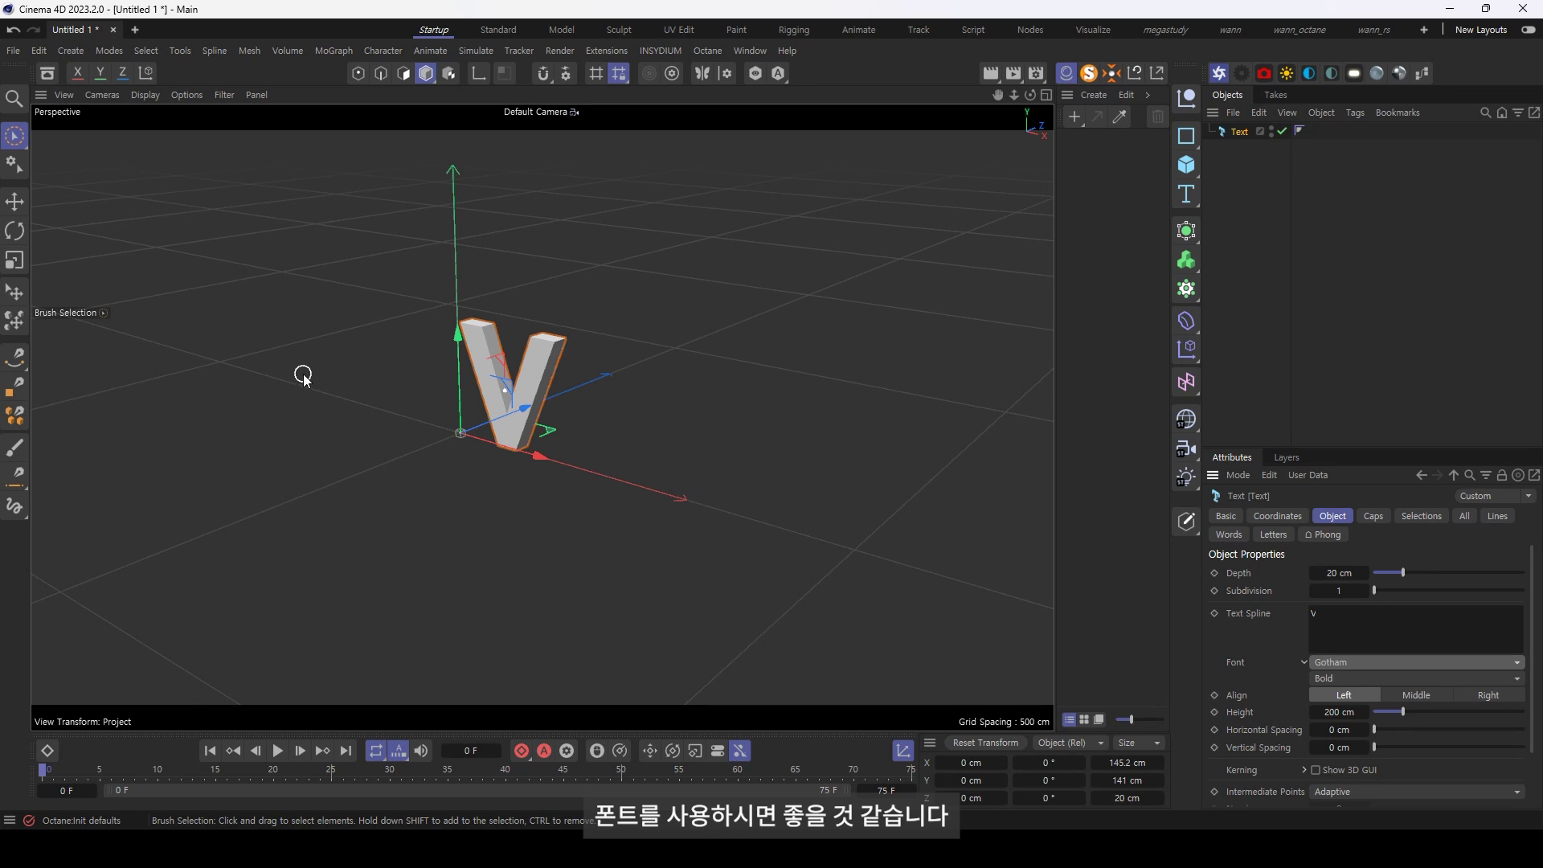
Reduce the V's extrusion depth to 4 cm
{"action": "scroll", "coordinate": [508, 349], "scroll_direction": "up", "scroll_amount": 3}
{"action": "scroll", "coordinate": [508, 349], "scroll_direction": "up", "scroll_amount": 2}
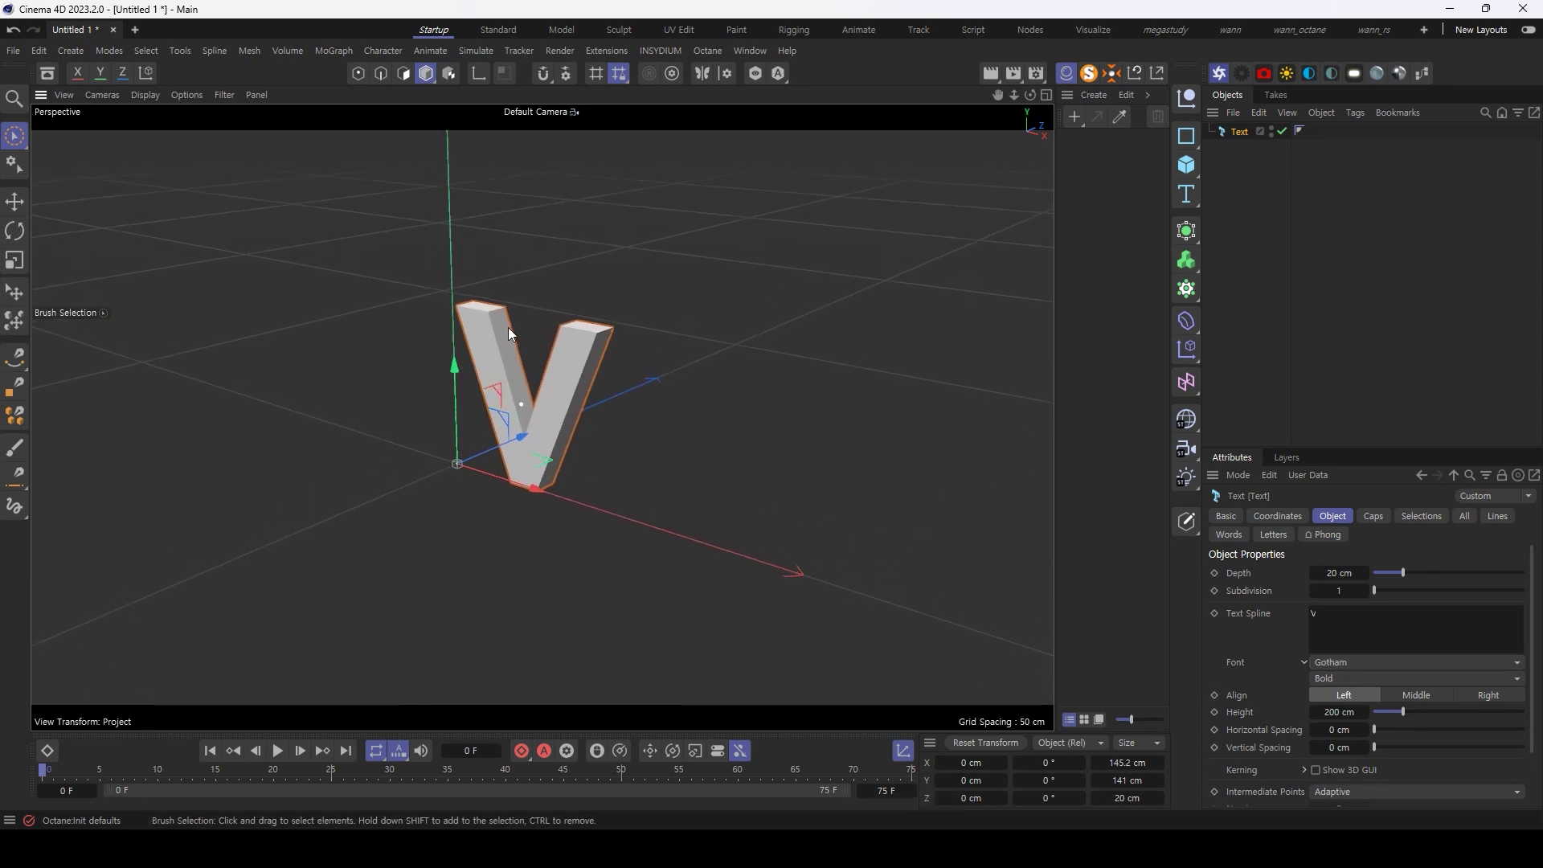
{"action": "scroll", "coordinate": [507, 349], "scroll_direction": "up", "scroll_amount": 1}
{"action": "scroll", "coordinate": [509, 362], "scroll_direction": "up", "scroll_amount": 1}
{"action": "scroll", "coordinate": [510, 362], "scroll_direction": "up", "scroll_amount": 1}
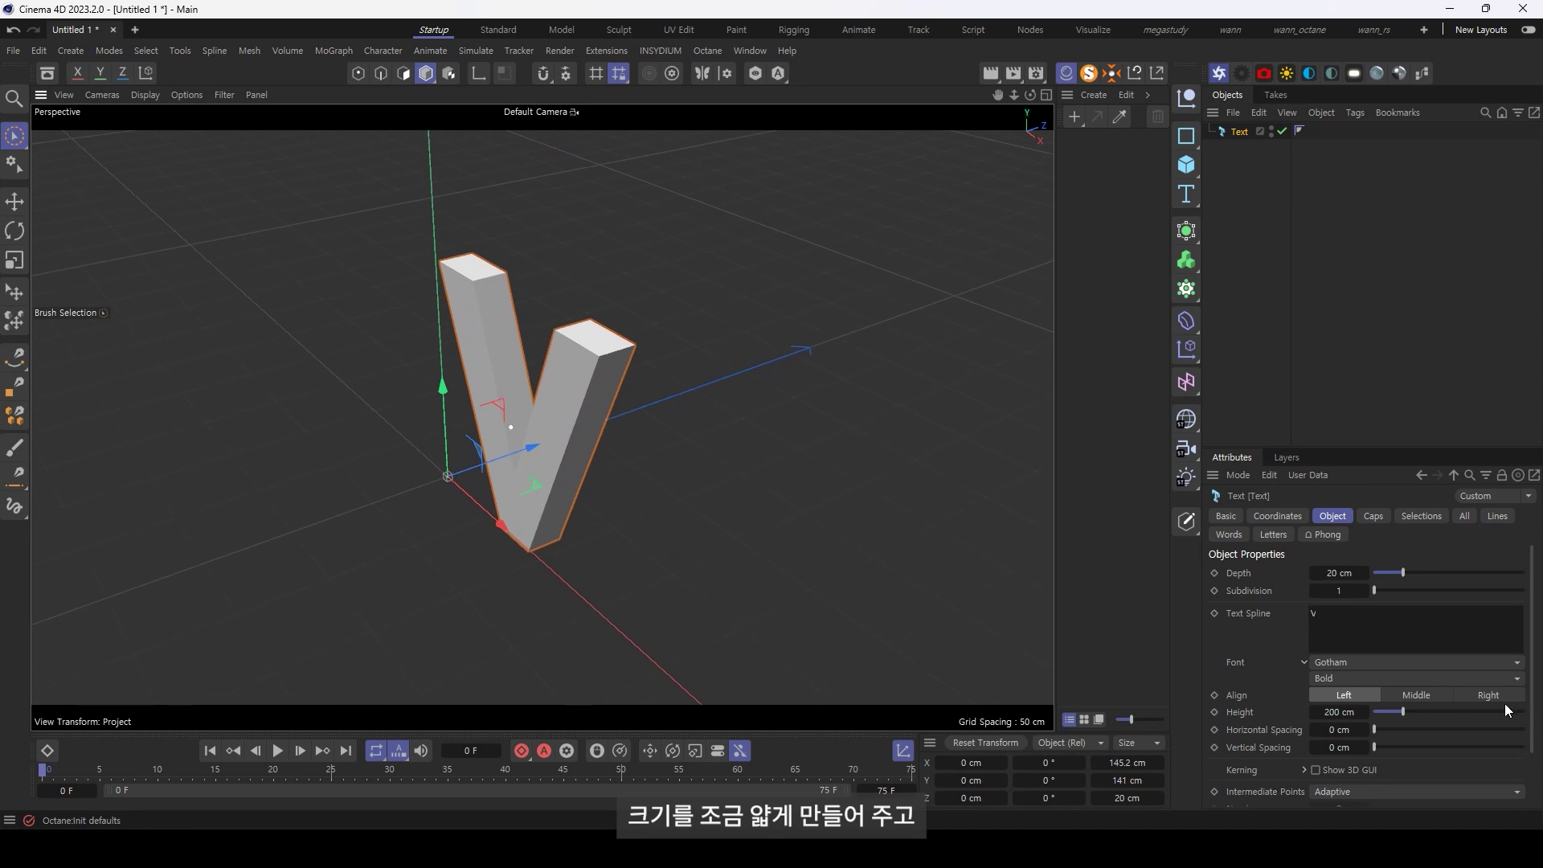
{"action": "left_click_drag", "start_coordinate": [1403, 572], "coordinate": [1379, 572]}
{"action": "left_click_drag", "start_coordinate": [603, 341], "coordinate": [514, 486], "text": "alt"}
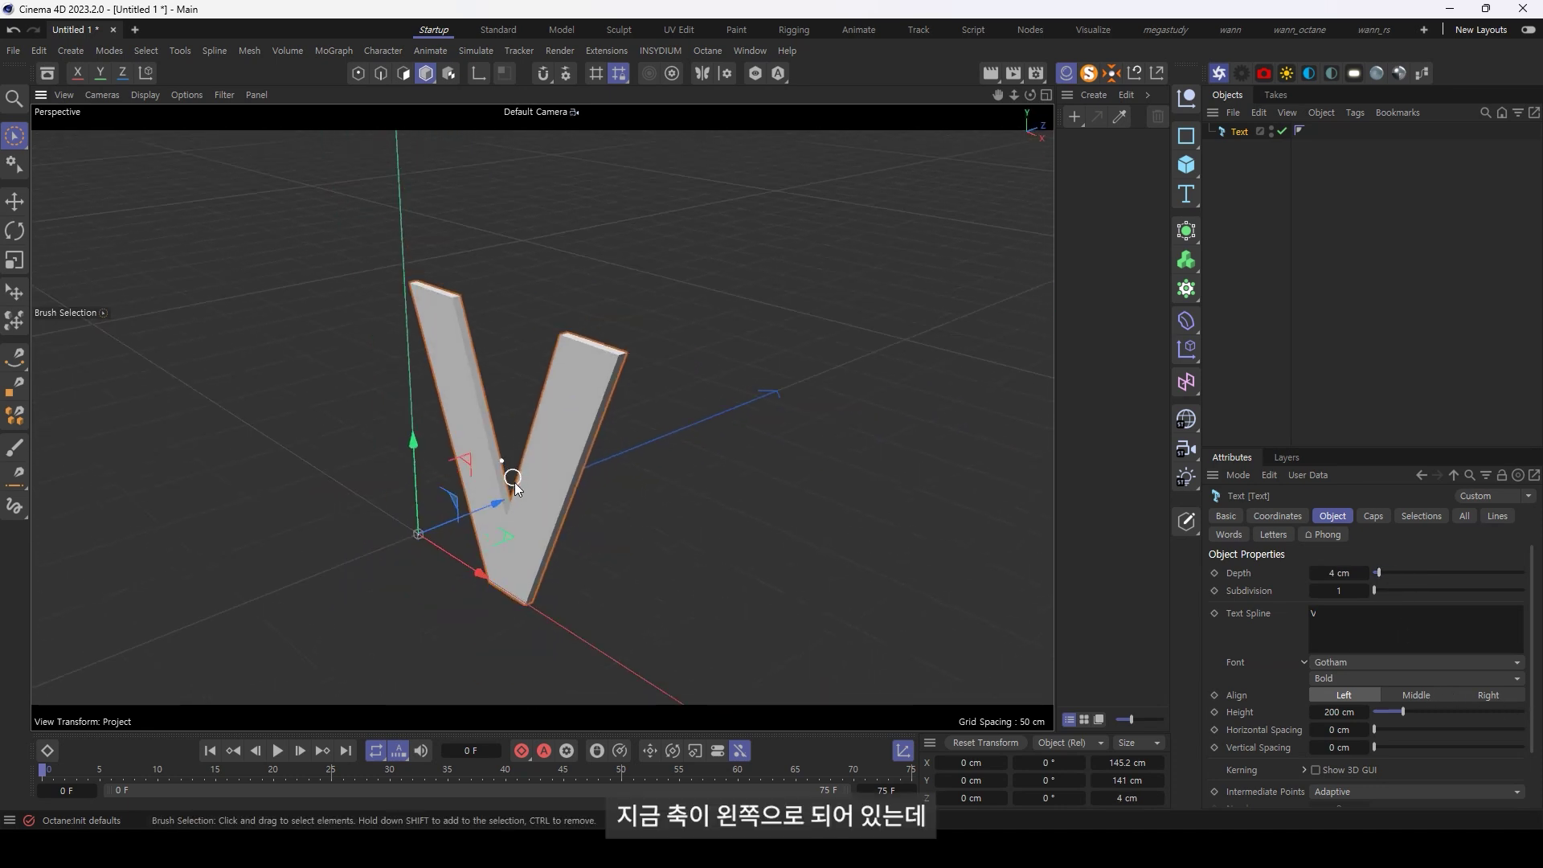
Set the text alignment to Middle so the V is centred on its axis
{"action": "mouse_move", "coordinate": [591, 601]}
{"action": "left_mouse_down", "text": "alt"}
{"action": "mouse_move", "coordinate": [353, 603]}
{"action": "mouse_move", "coordinate": [345, 575]}
{"action": "left_mouse_up", "text": "alt"}
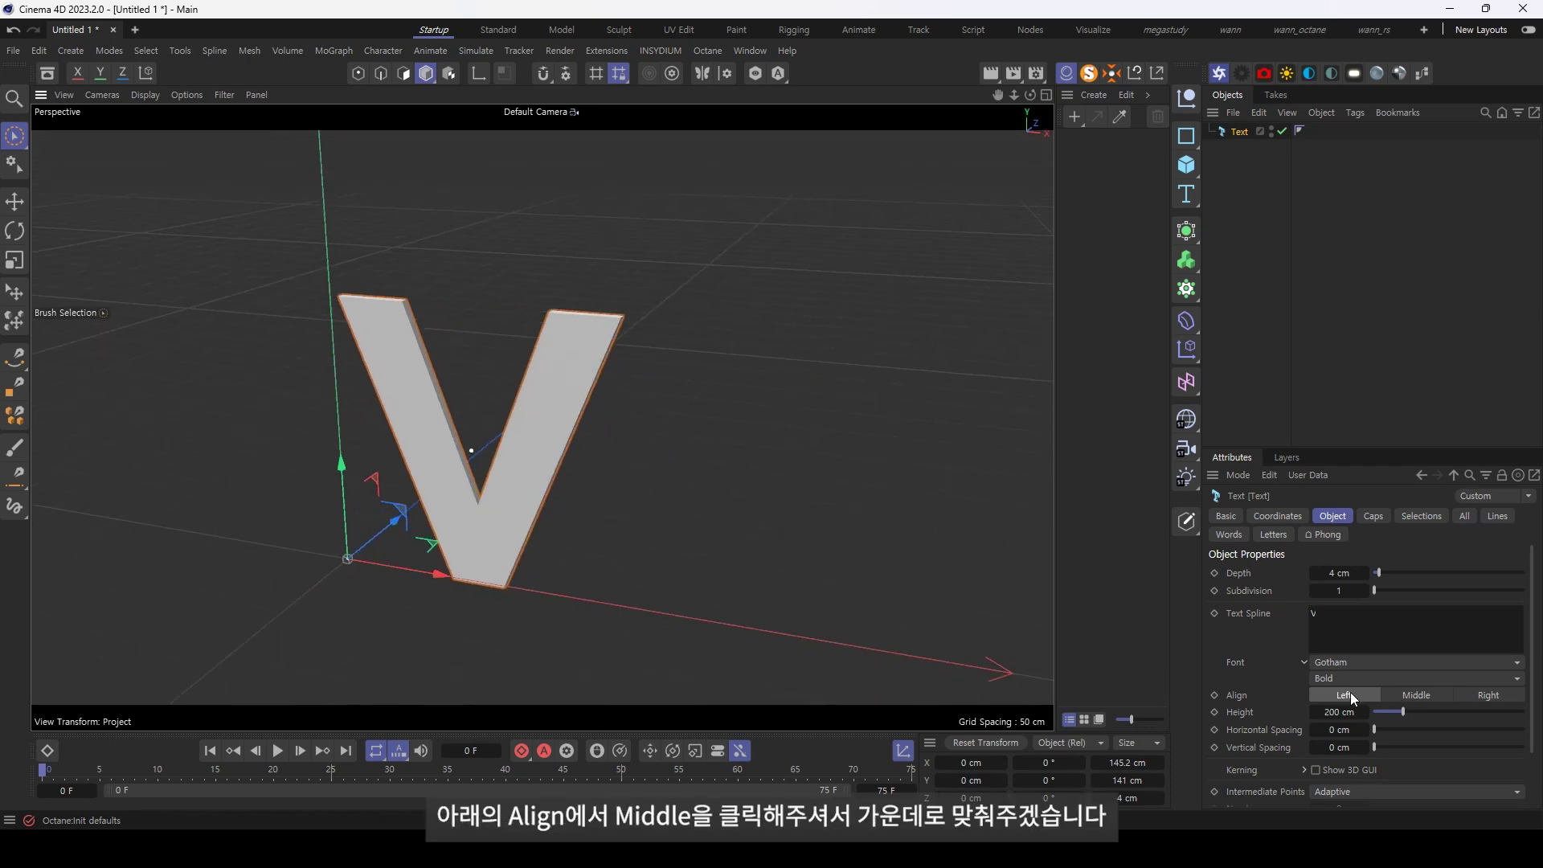
{"action": "left_click", "coordinate": [1405, 696]}
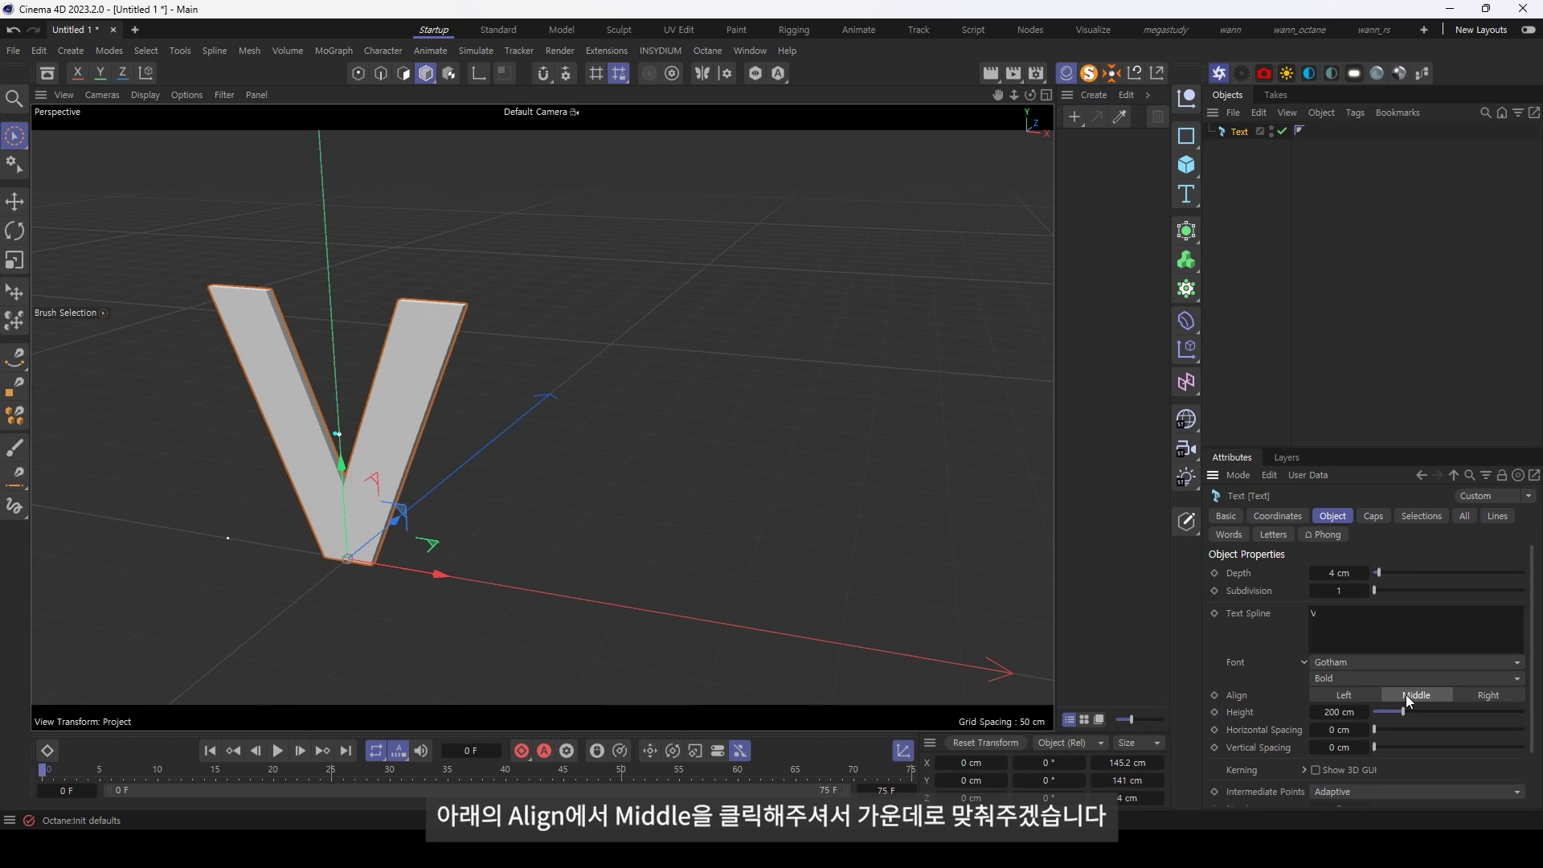
{"action": "mouse_move", "coordinate": [418, 378]}
{"action": "left_mouse_down", "text": "alt"}
{"action": "mouse_move", "coordinate": [466, 300]}
{"action": "mouse_move", "coordinate": [438, 309]}
{"action": "mouse_move", "coordinate": [464, 289]}
{"action": "left_mouse_up", "text": "alt"}
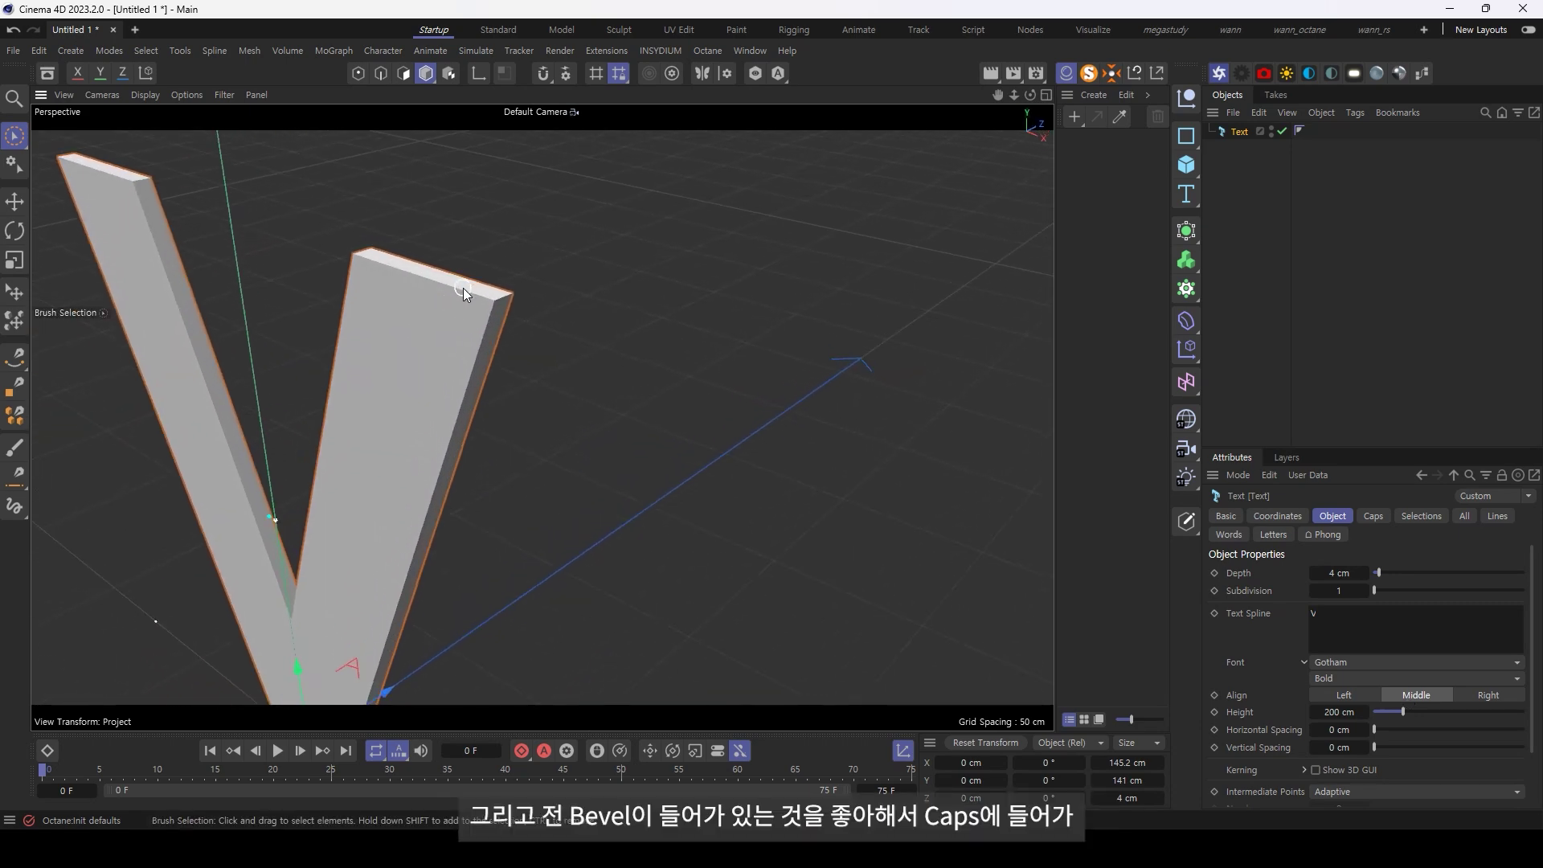
Add a round bevel of about 0.981 cm to the V's caps
{"action": "left_click", "coordinate": [1373, 515]}
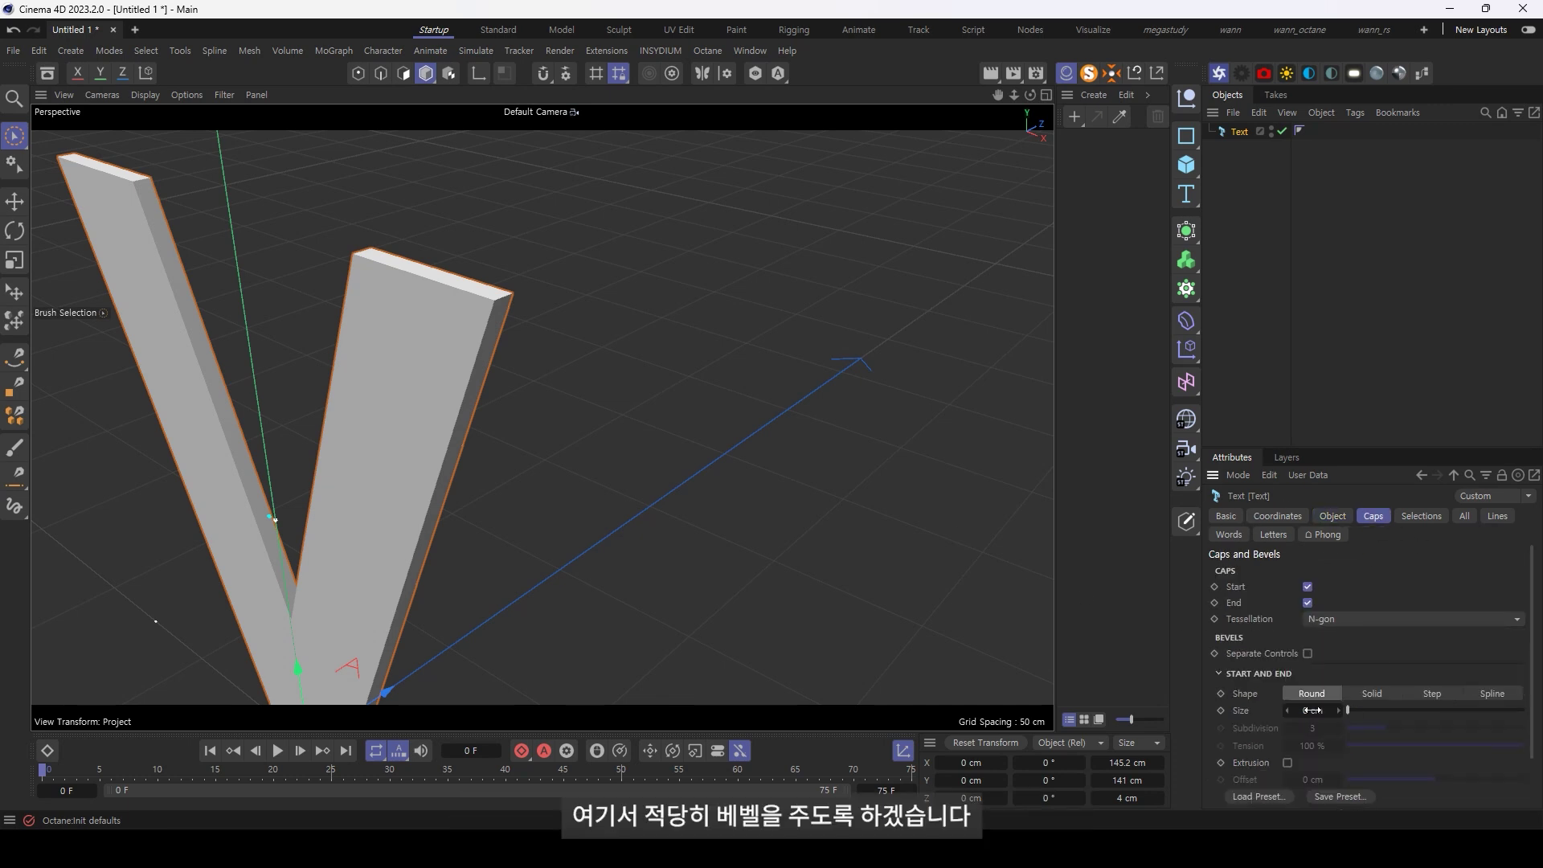
{"action": "left_click_drag", "start_coordinate": [1312, 708], "coordinate": [1333, 708]}
{"action": "mouse_move", "coordinate": [514, 338]}
{"action": "left_mouse_down", "text": "alt"}
{"action": "mouse_move", "coordinate": [423, 319]}
{"action": "mouse_move", "coordinate": [1308, 773]}
{"action": "left_mouse_up", "text": "alt"}
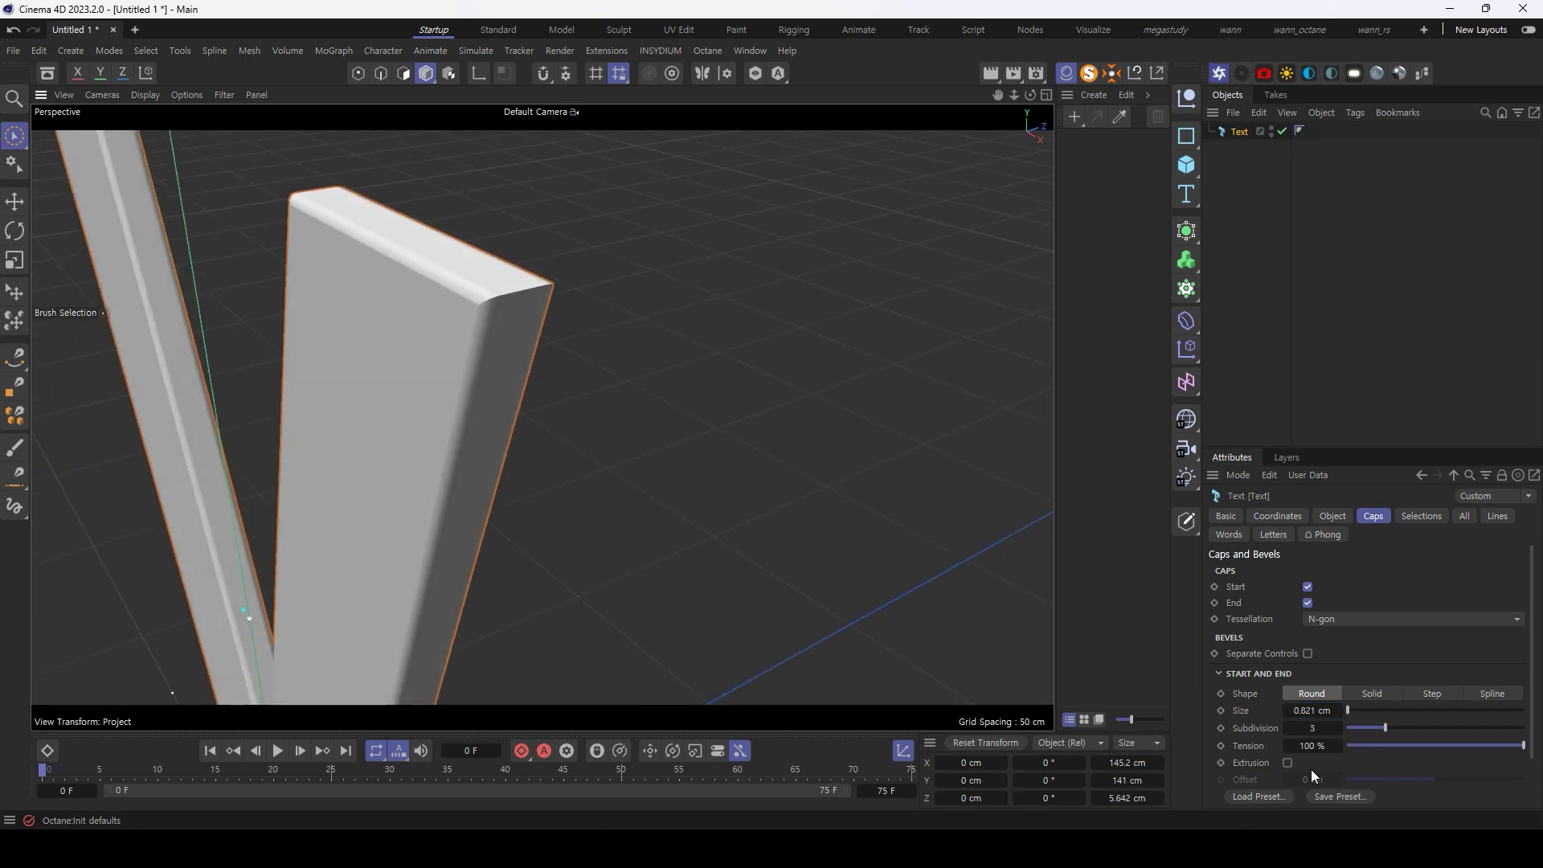
{"action": "left_click_drag", "start_coordinate": [1310, 711], "coordinate": [1315, 710]}
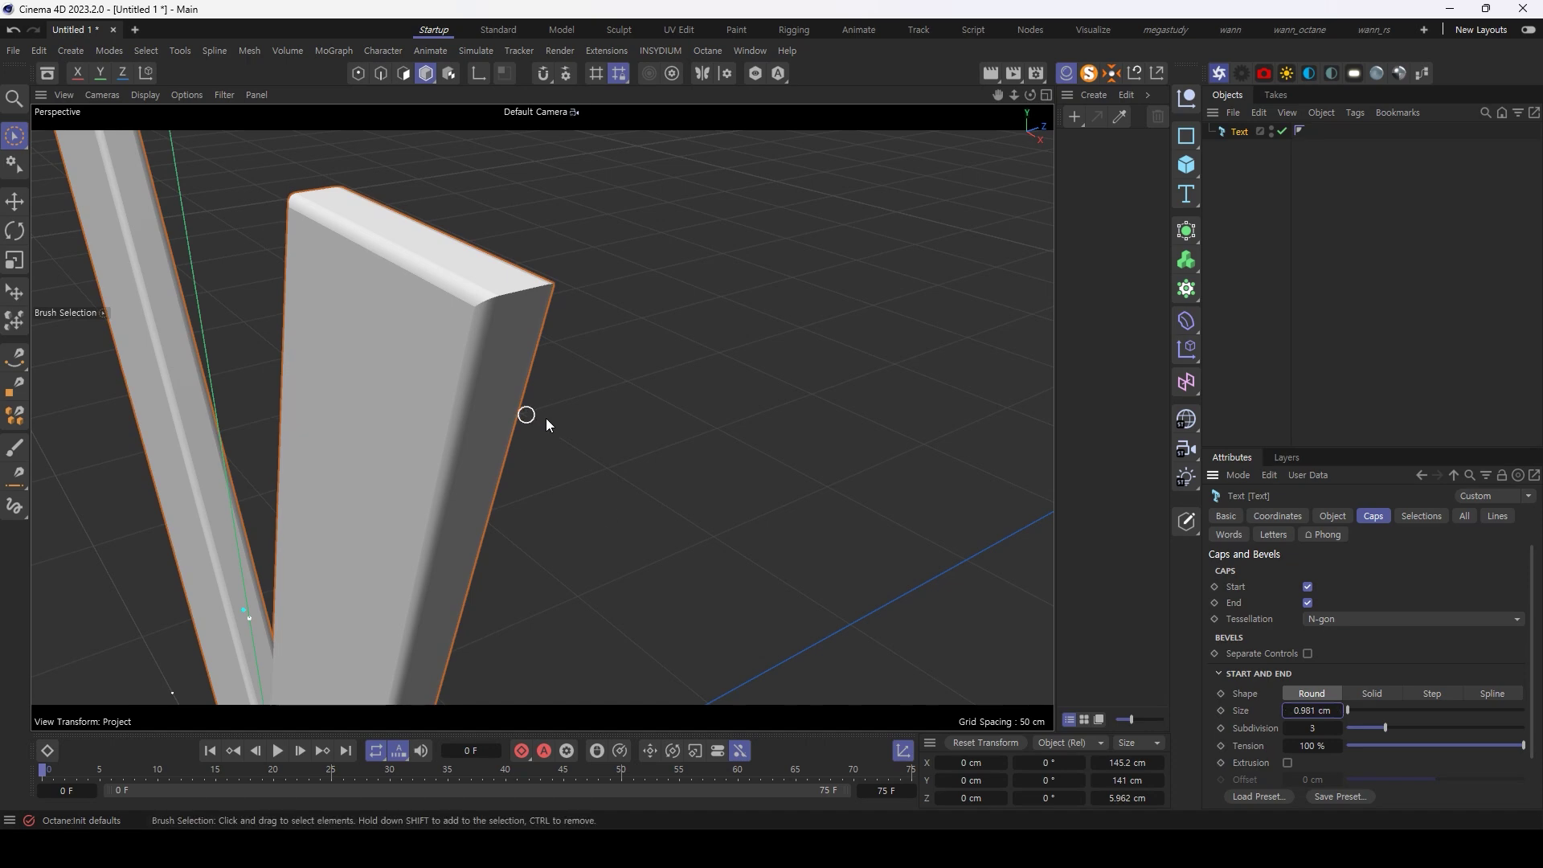
{"action": "scroll", "coordinate": [563, 413], "scroll_direction": "down", "scroll_amount": 4}
{"action": "scroll", "coordinate": [664, 416], "scroll_direction": "up", "scroll_amount": 3}
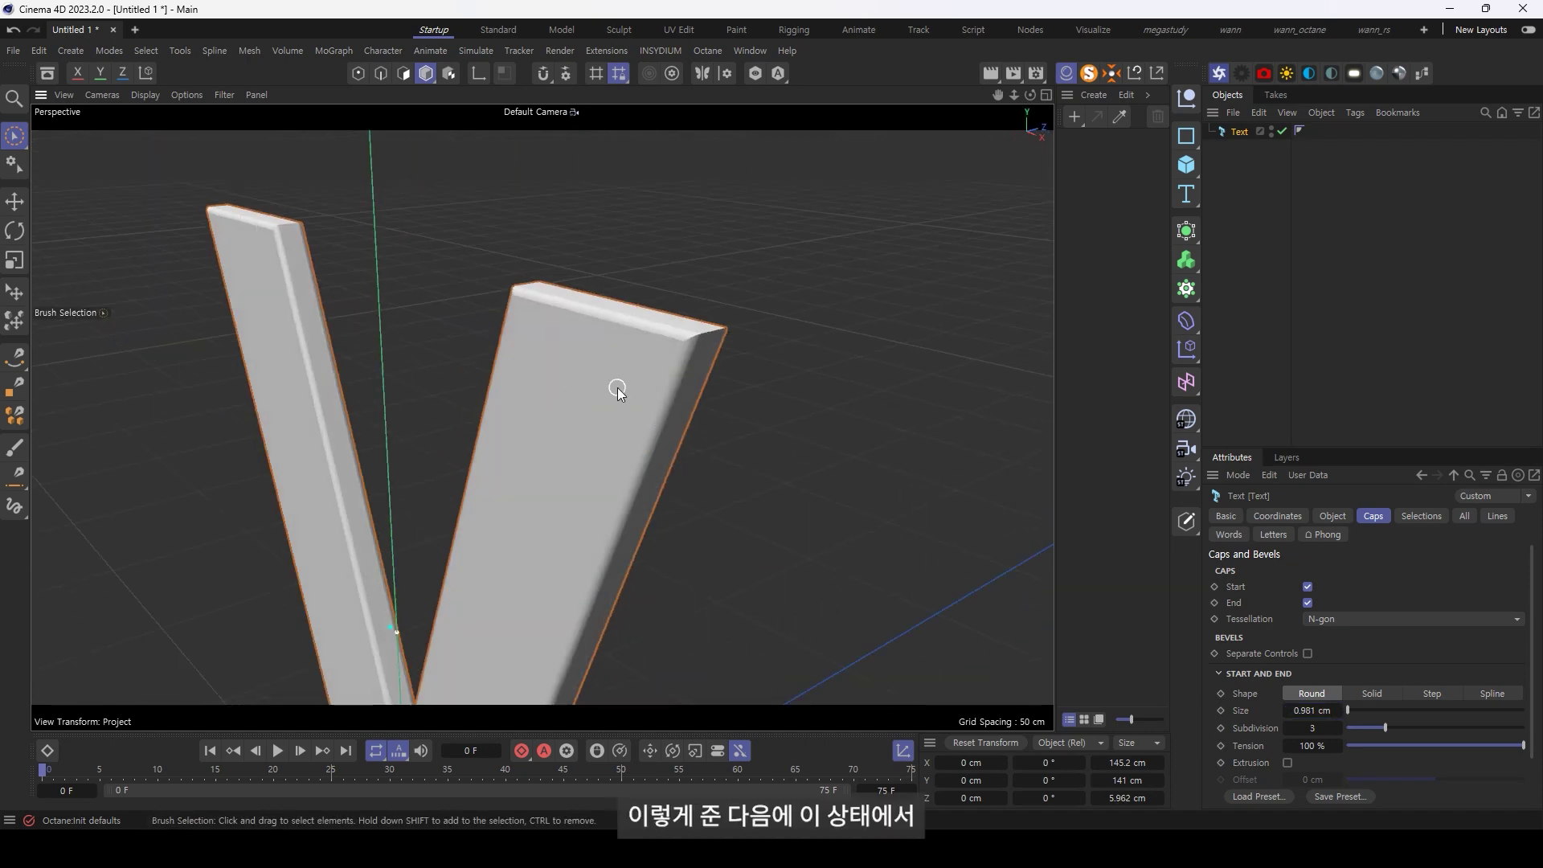
{"action": "scroll", "coordinate": [618, 392], "scroll_direction": "down", "scroll_amount": 1}
{"action": "scroll", "coordinate": [602, 386], "scroll_direction": "down", "scroll_amount": 2}
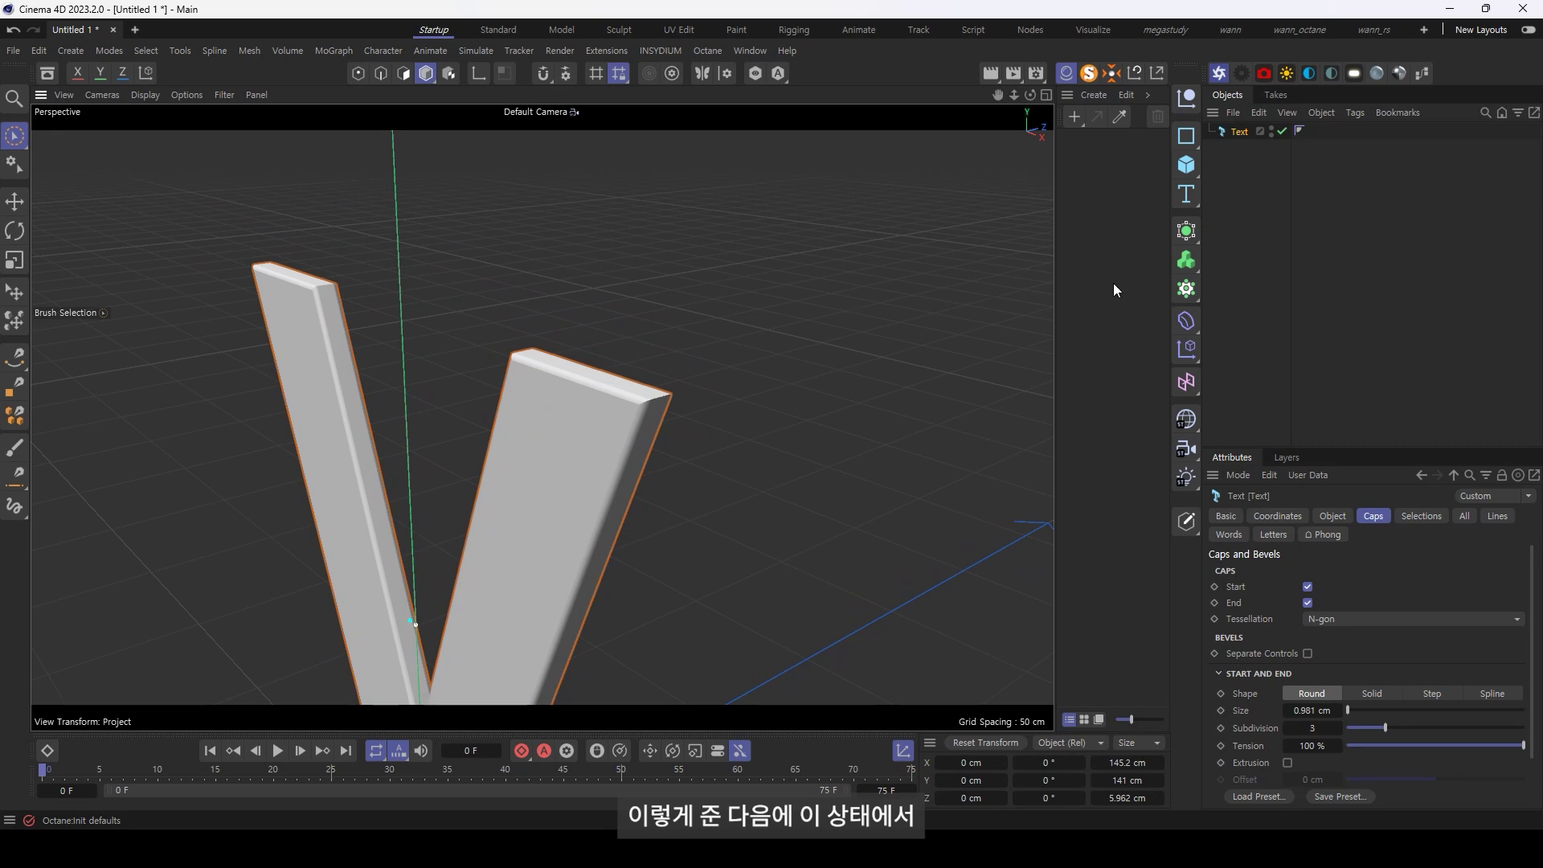
{"action": "right_click", "coordinate": [1238, 134]}
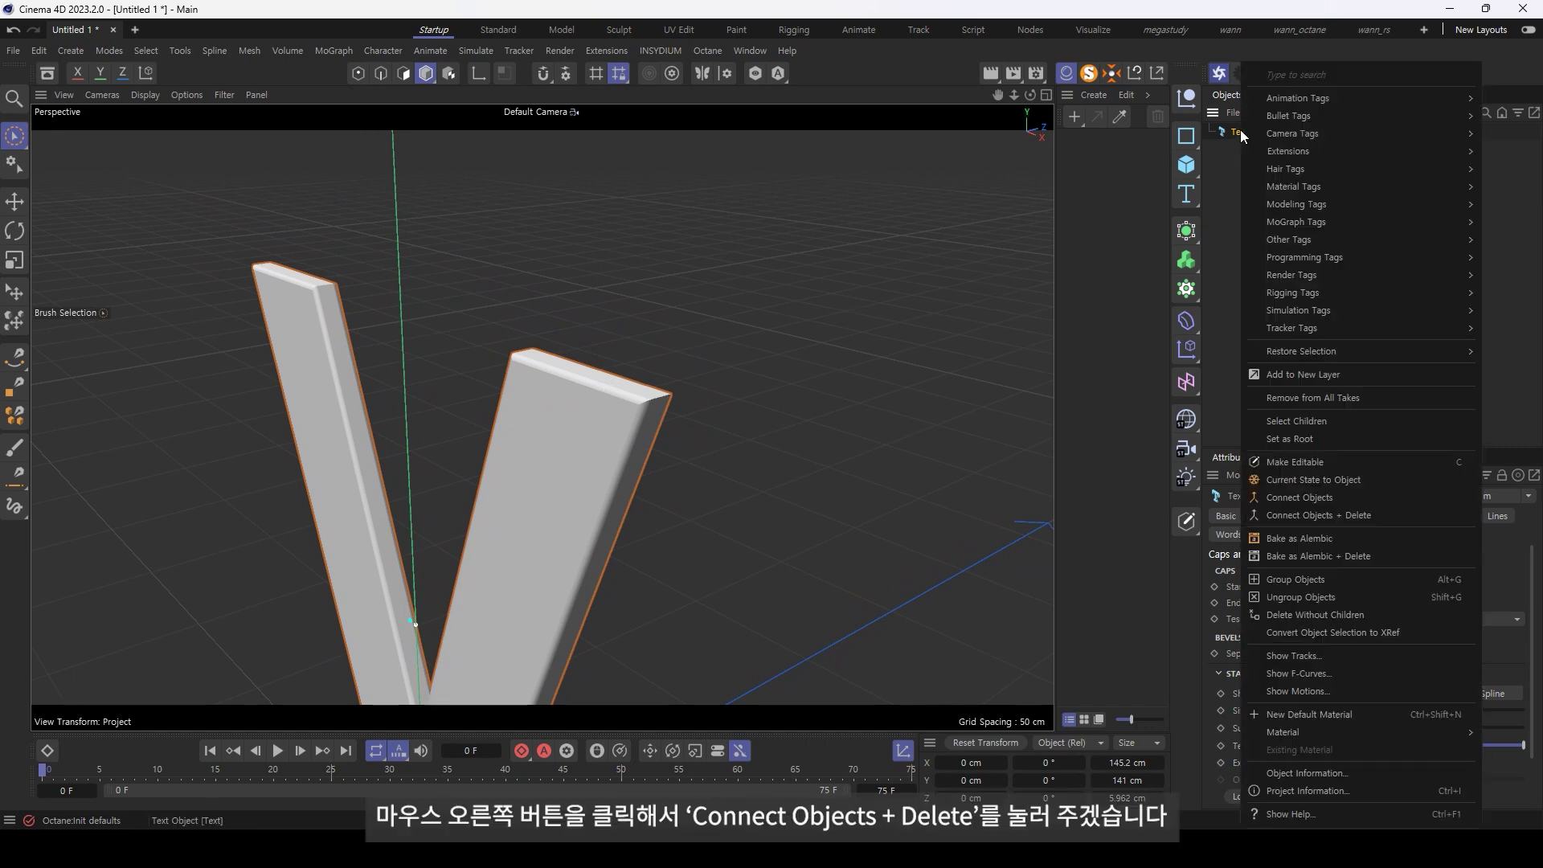
Connect the text into one polygon object V and delete its selection tags
{"action": "left_click", "coordinate": [1355, 515]}
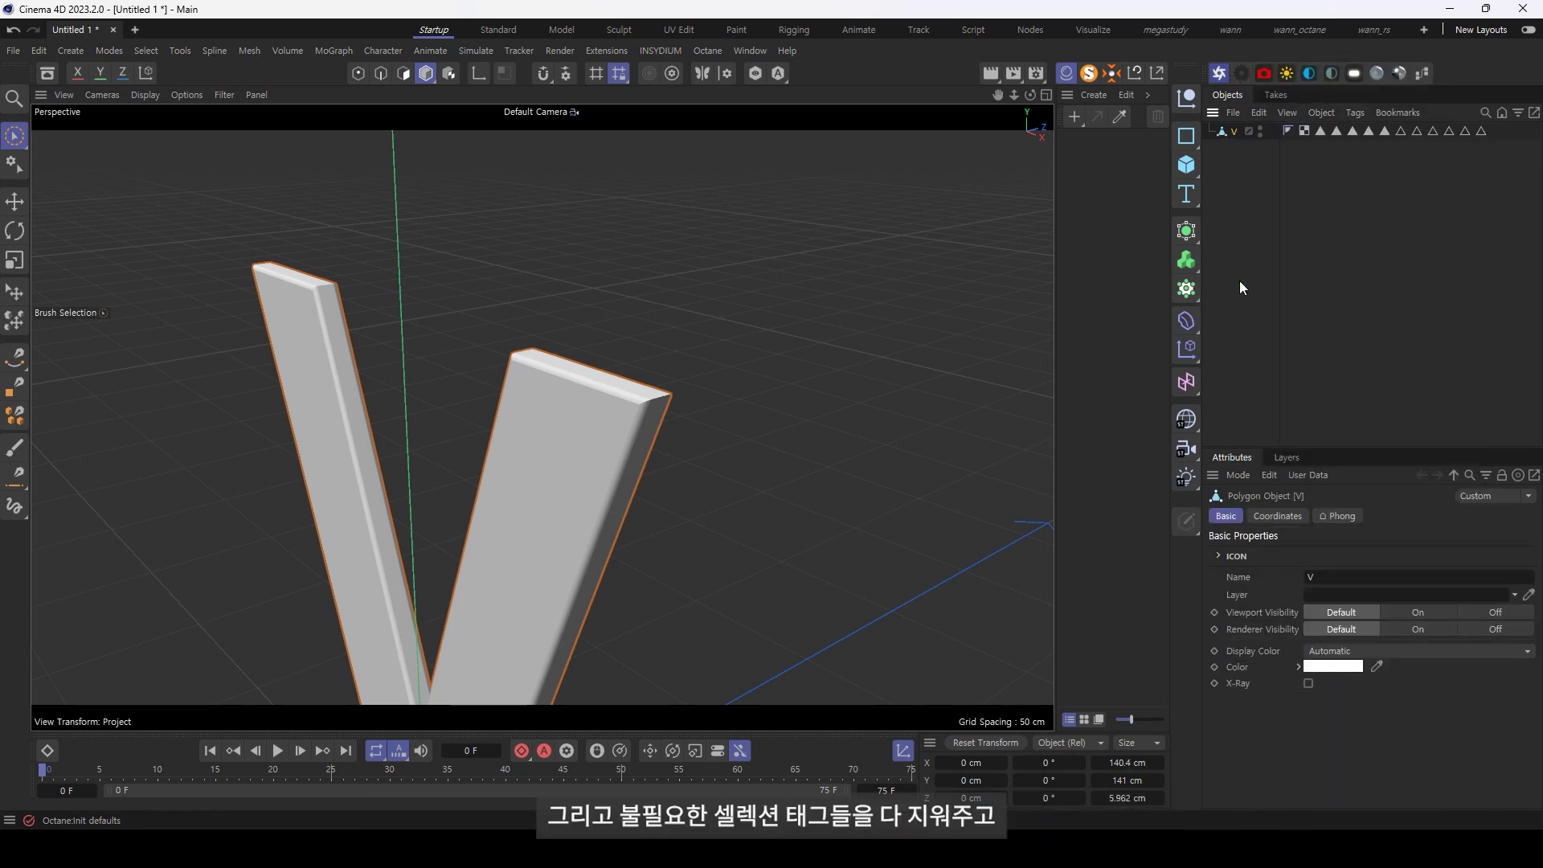
{"action": "left_click_drag", "start_coordinate": [1519, 147], "coordinate": [1322, 129]}
{"action": "key", "text": "Delete"}
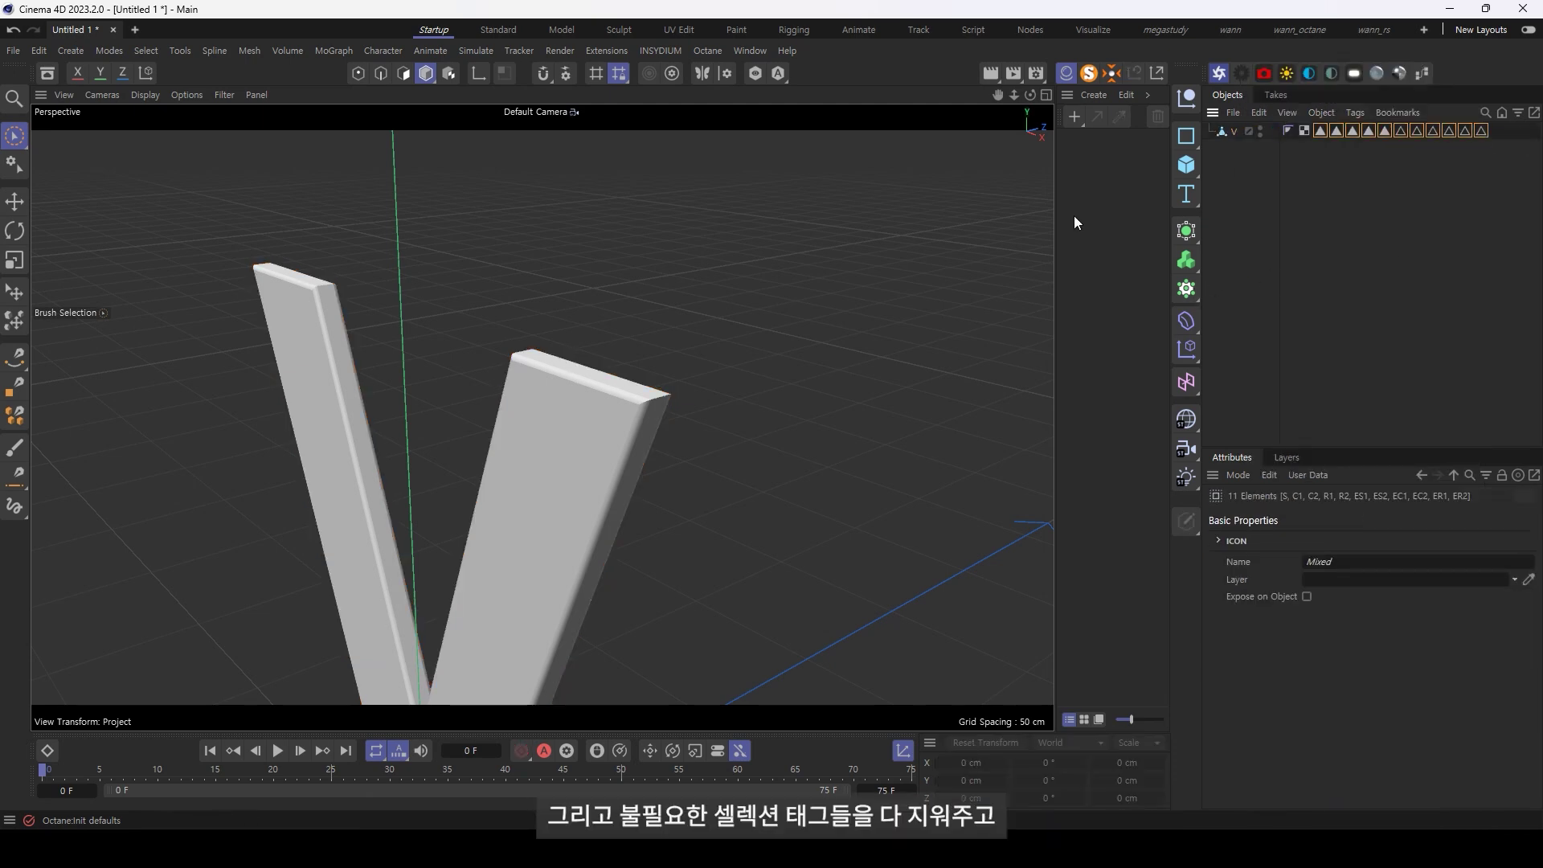
{"action": "key", "text": "h"}
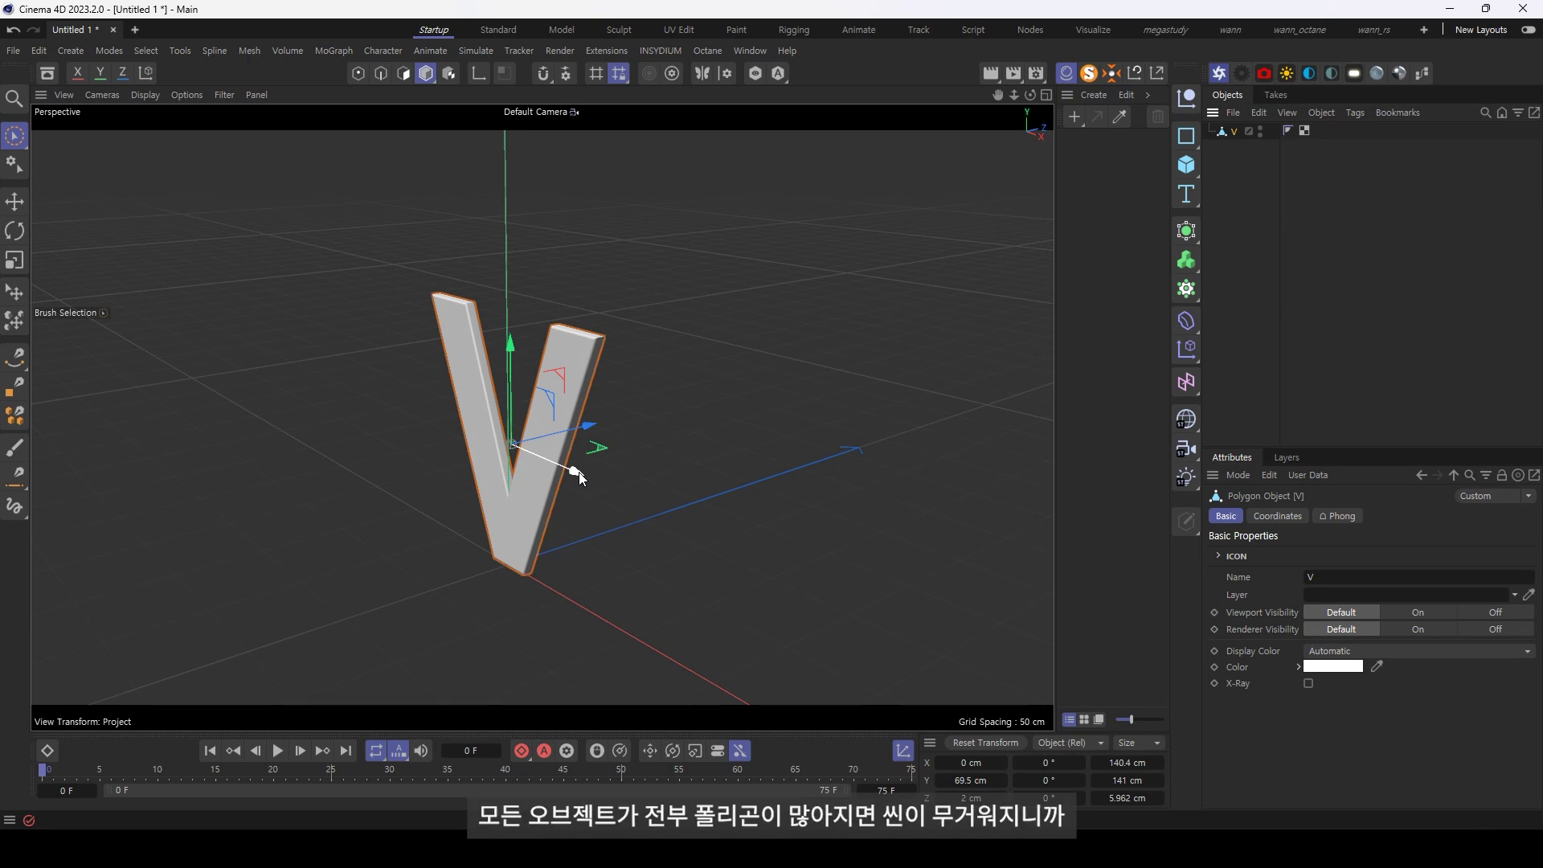
Duplicate V as a hidden backup copy named V.1
{"action": "left_click_drag", "start_coordinate": [1239, 150], "coordinate": [1238, 149], "text": "ctrl"}
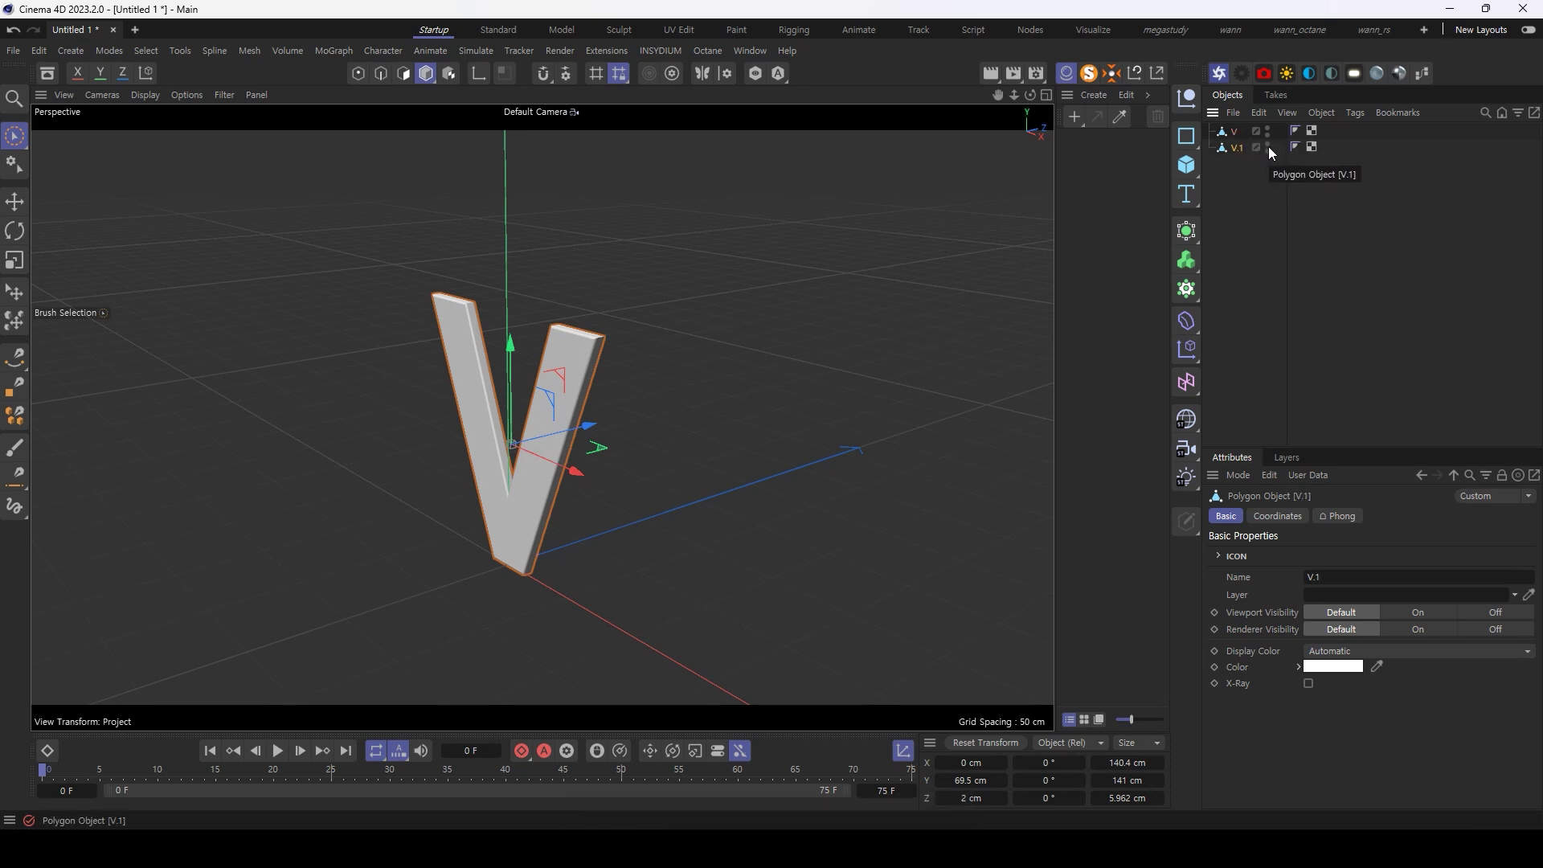
{"action": "left_click", "coordinate": [1268, 148], "text": "ctrl"}
{"action": "left_click", "coordinate": [1233, 131]}
Subdivide all of V's polygons three times, reaching 55,808 polygons
{"action": "key", "text": "Return"}
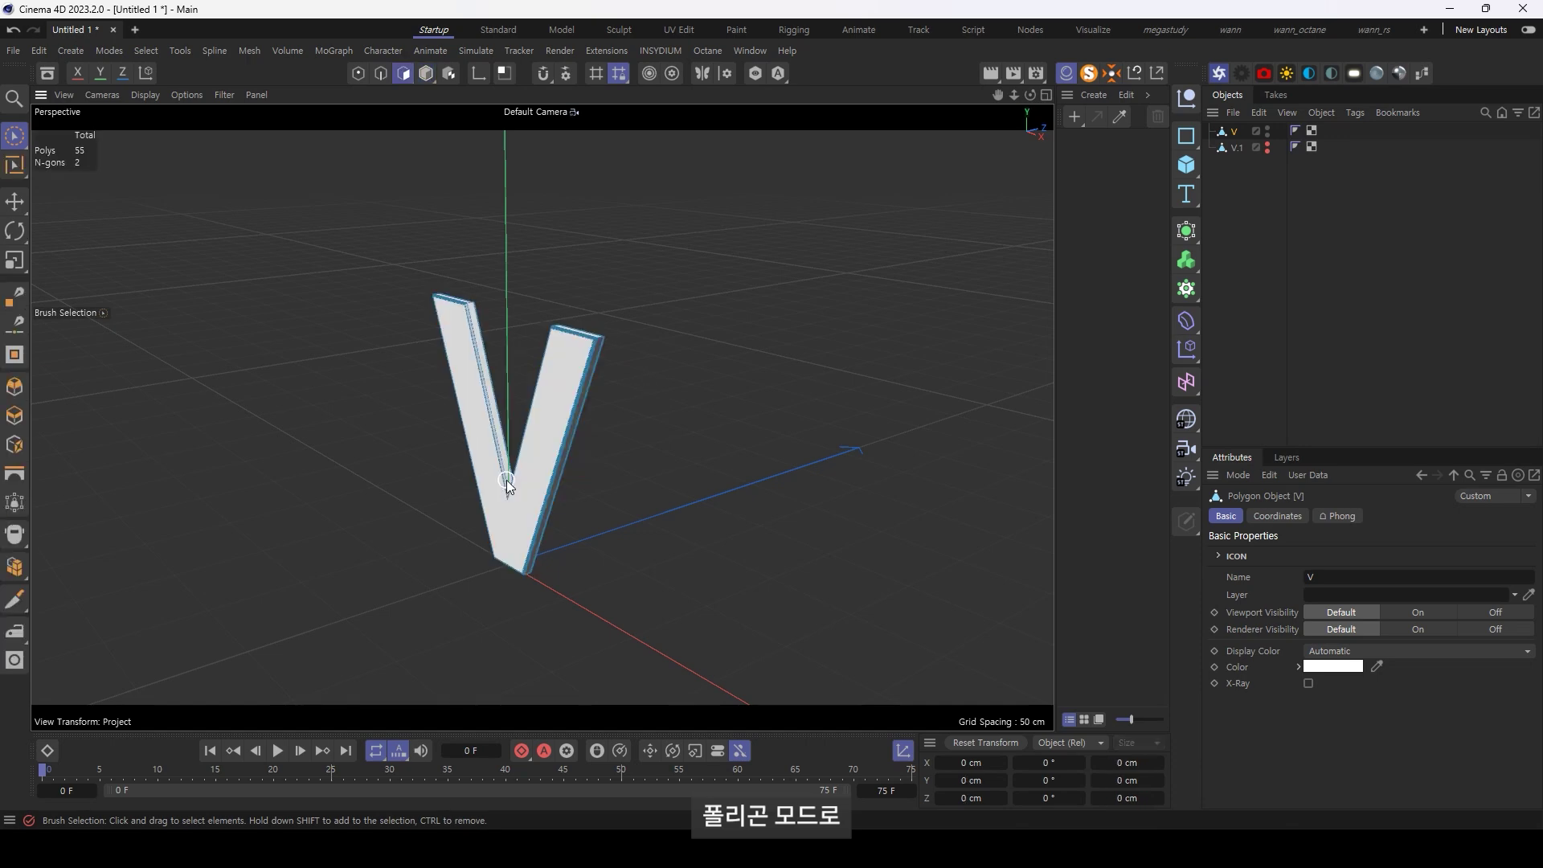
{"action": "key", "text": "ctrl+a"}
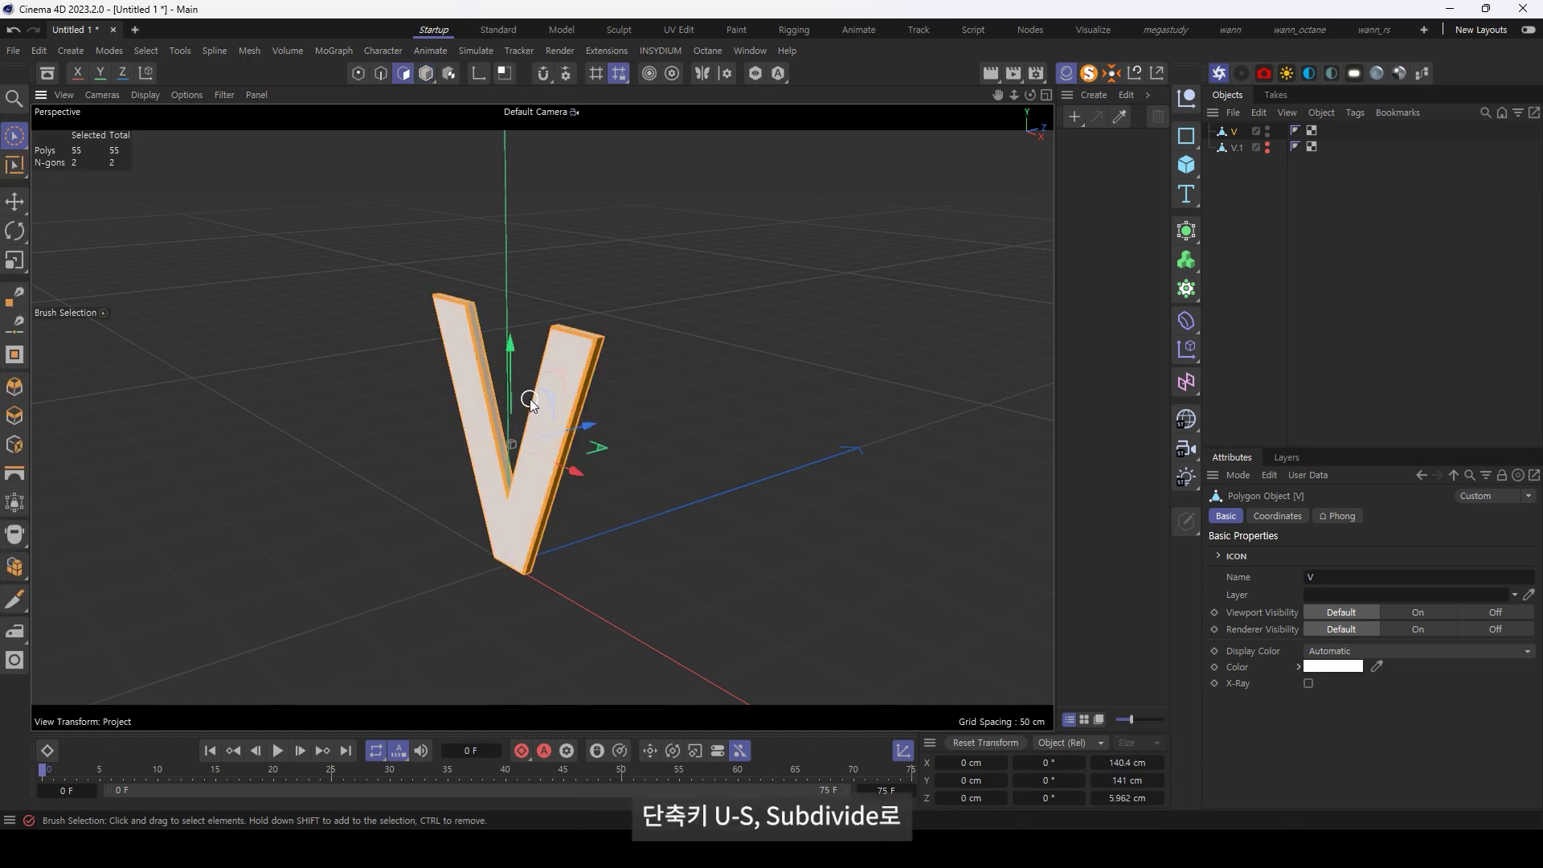
{"action": "key", "text": "u"}
{"action": "key", "text": "s"}
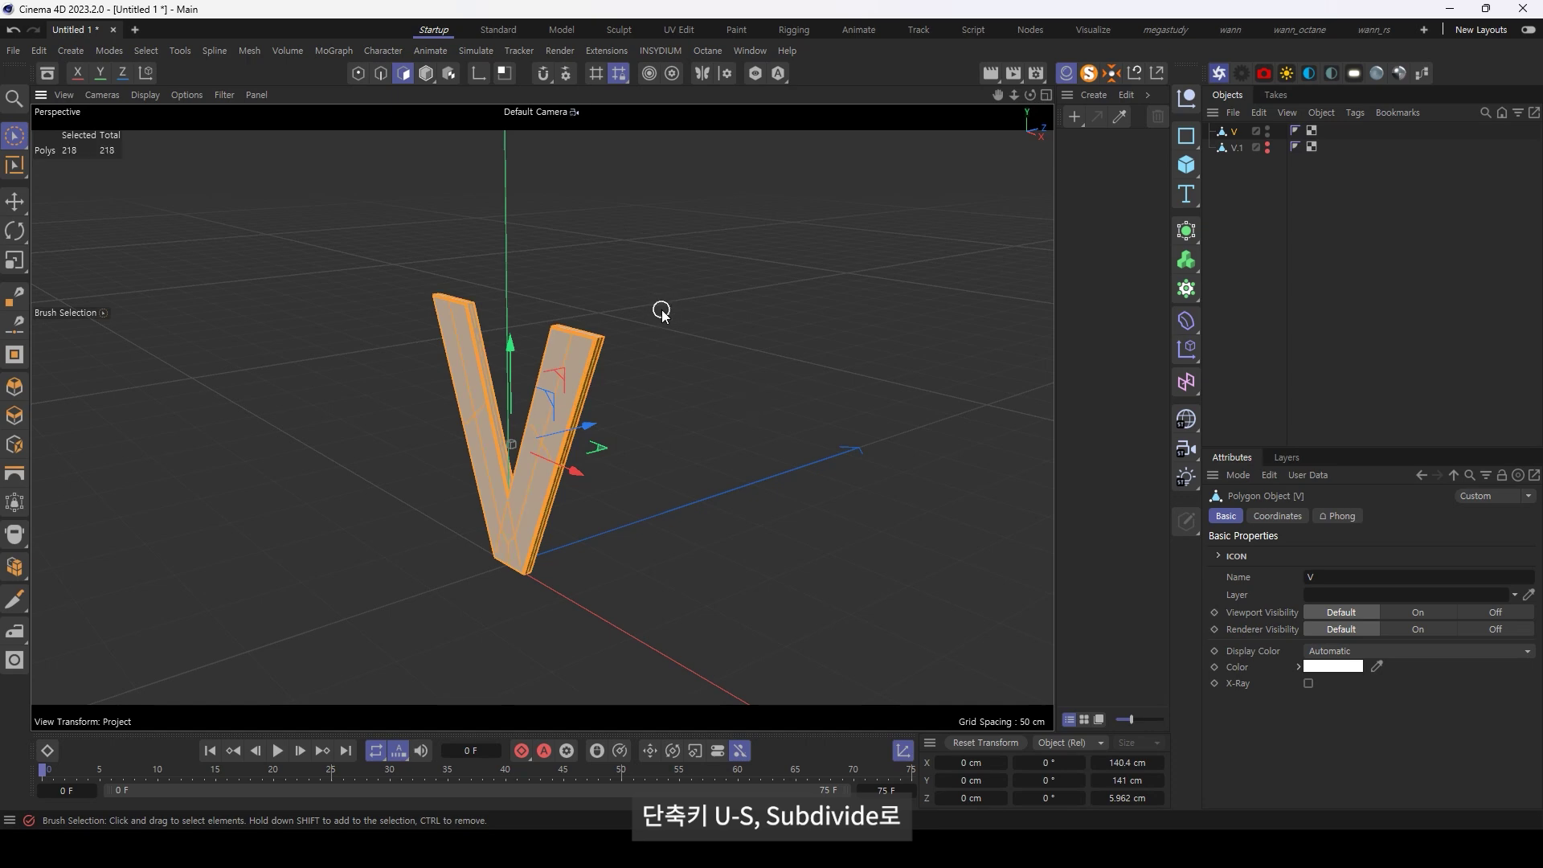
{"action": "key", "text": "u"}
{"action": "key", "text": "s"}
{"action": "key", "text": "u"}
{"action": "key", "text": "s"}
{"action": "scroll", "coordinate": [546, 410], "scroll_direction": "up", "scroll_amount": 3}
{"action": "scroll", "coordinate": [538, 387], "scroll_direction": "up", "scroll_amount": 3}
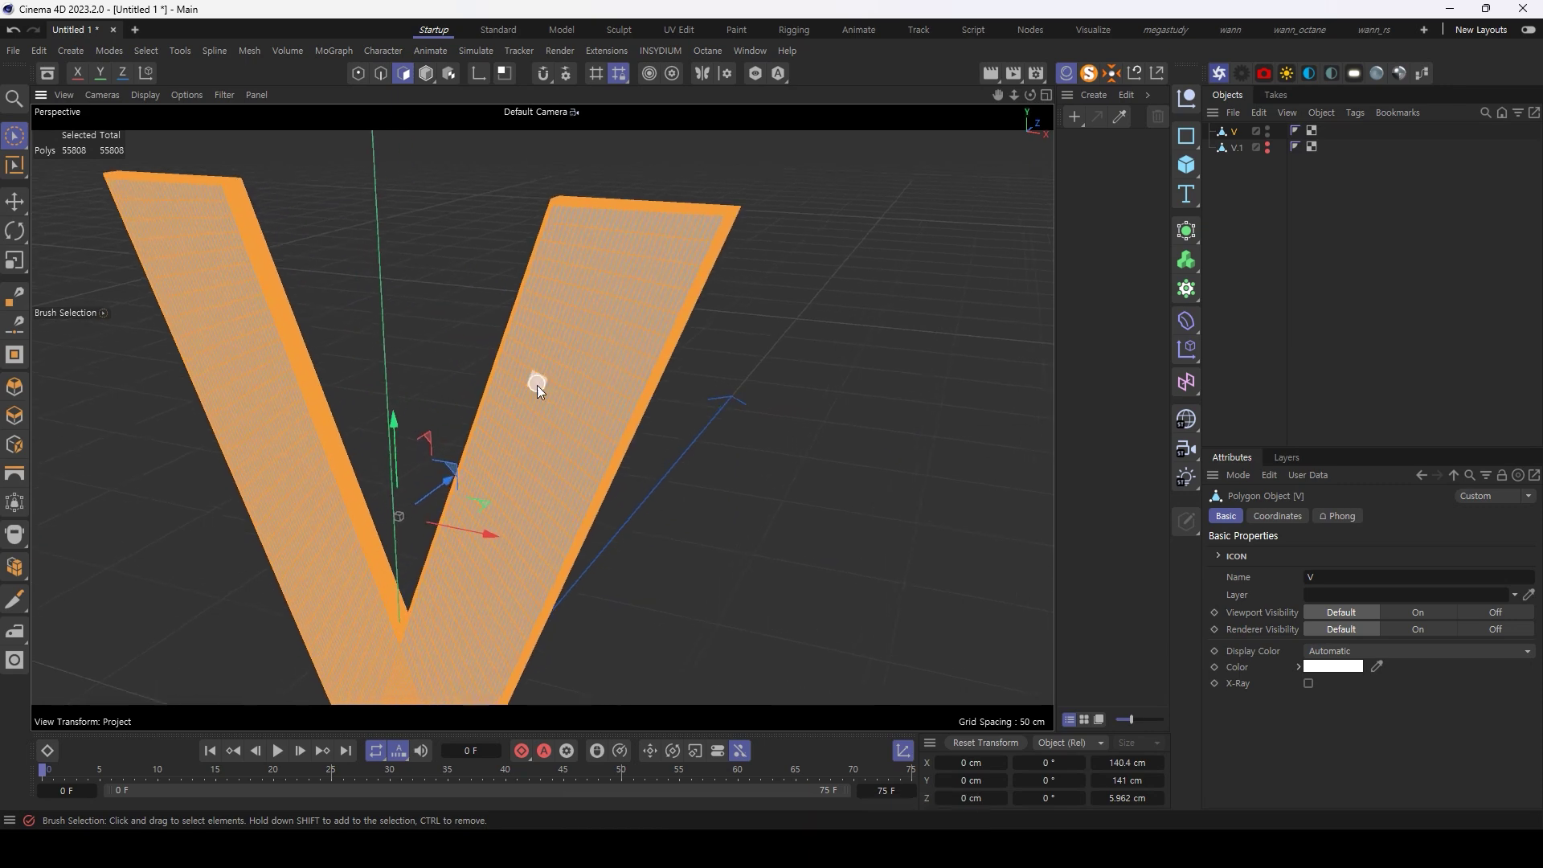
{"action": "scroll", "coordinate": [565, 430], "scroll_direction": "down", "scroll_amount": 3}
{"action": "key", "text": "Return"}
{"action": "mouse_move", "coordinate": [563, 473]}
{"action": "left_mouse_down", "text": "alt"}
{"action": "mouse_move", "coordinate": [541, 438]}
{"action": "mouse_move", "coordinate": [503, 432]}
{"action": "left_mouse_up", "text": "alt"}
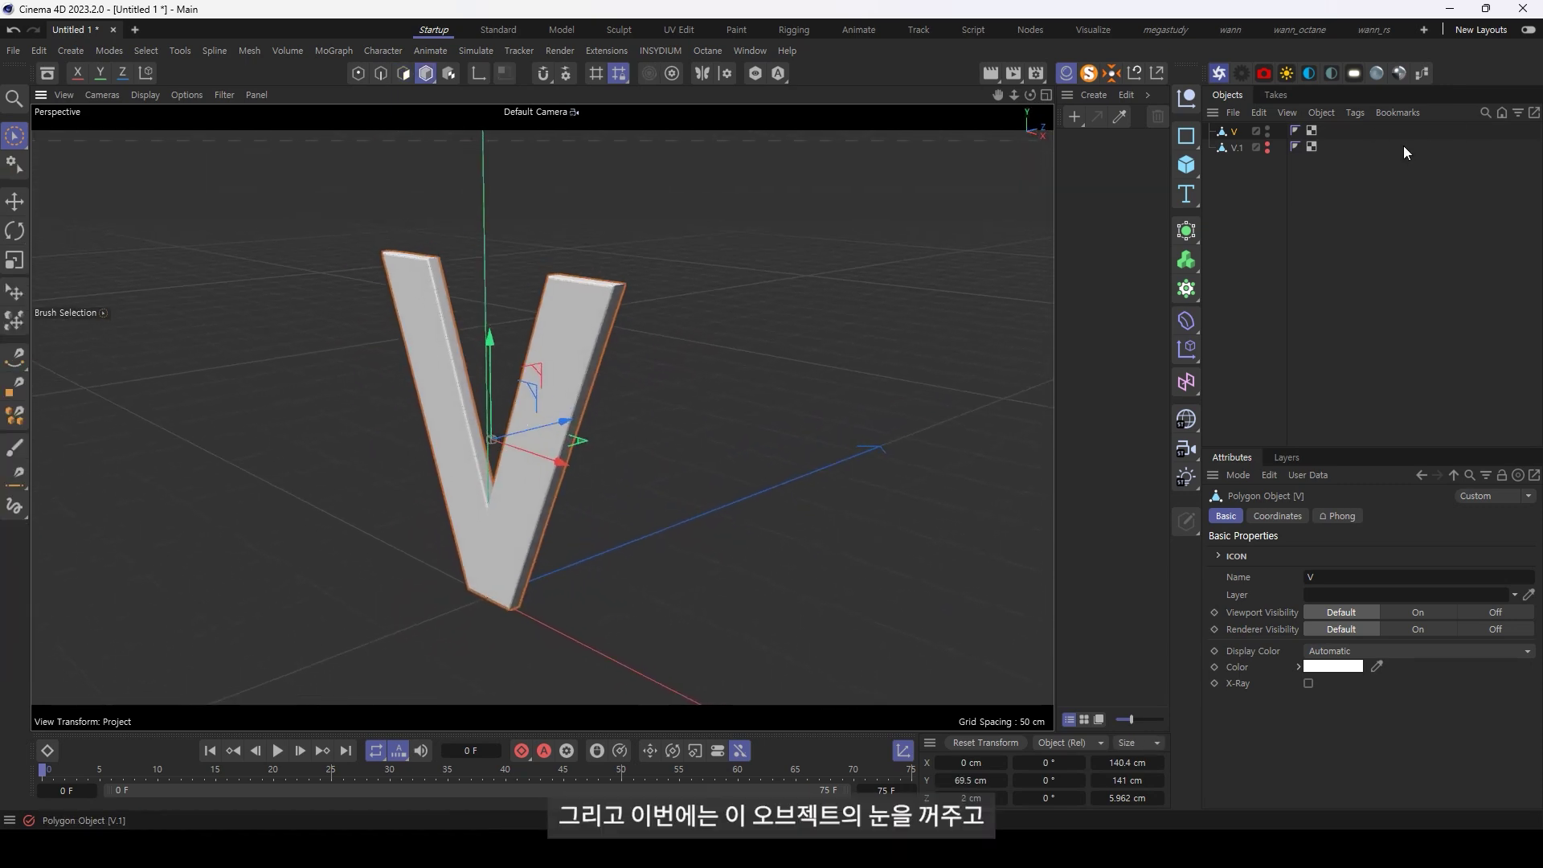
Hide V, show V.1, and add a Cloner with V.1 as its child
{"action": "left_click", "coordinate": [1268, 131], "text": "ctrl"}
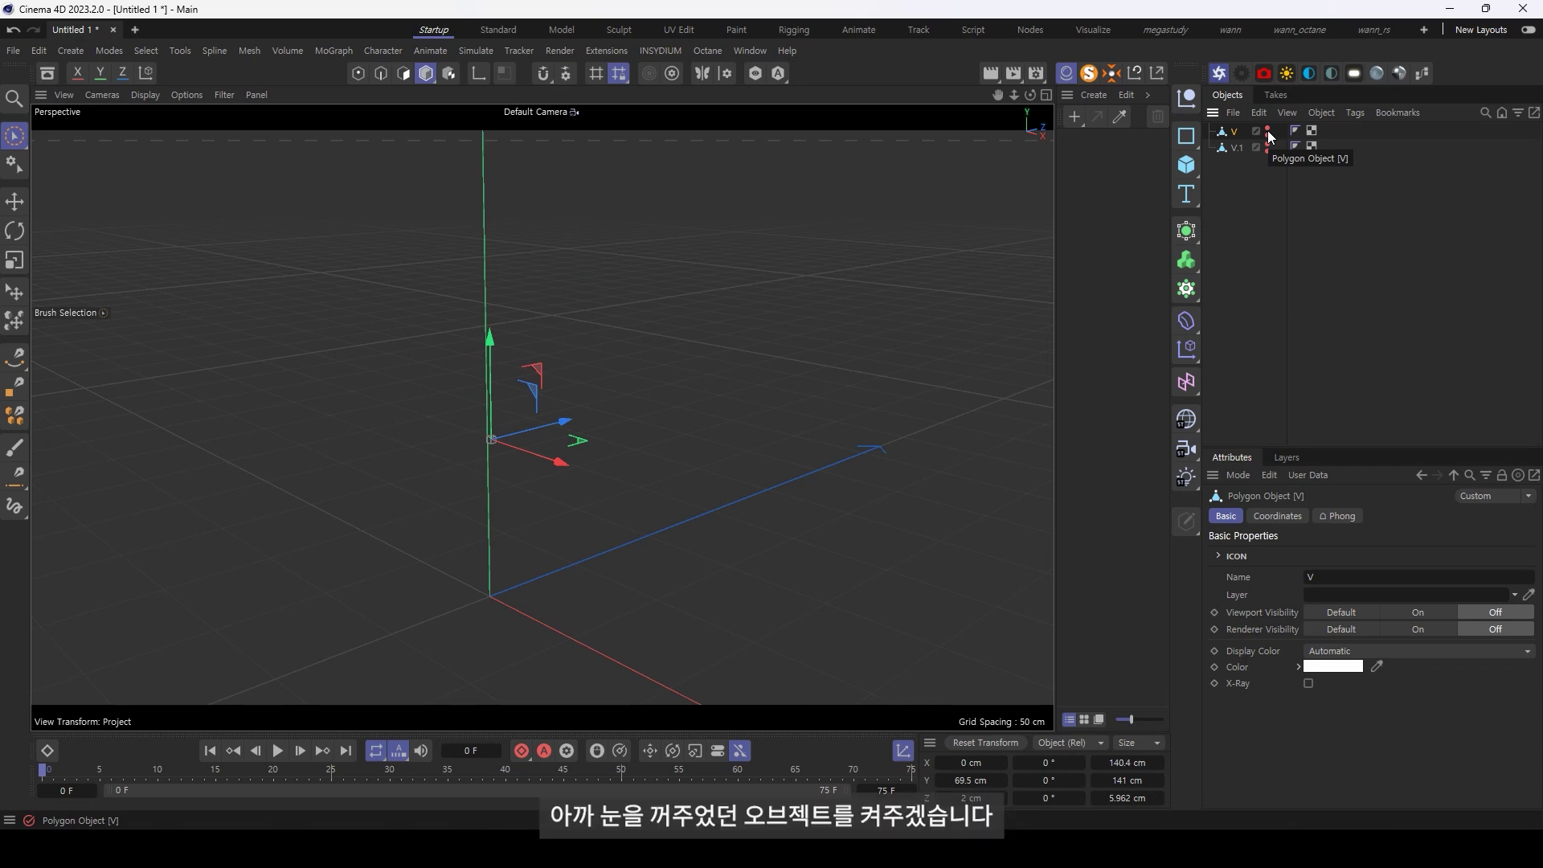
{"action": "left_click", "coordinate": [1268, 148], "text": "ctrl"}
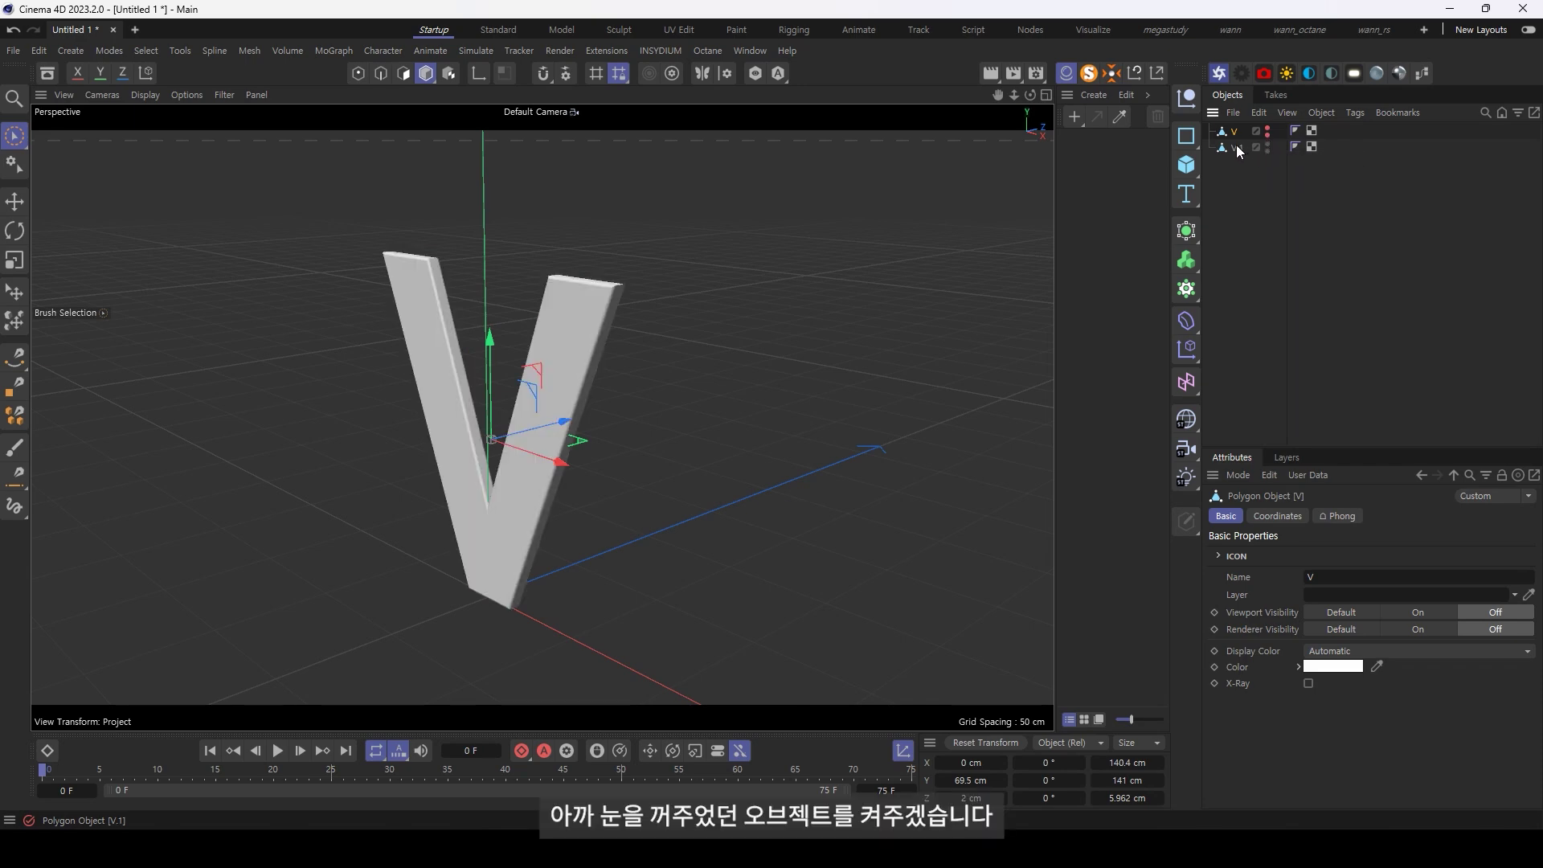
{"action": "left_click", "coordinate": [1189, 290], "text": "alt"}
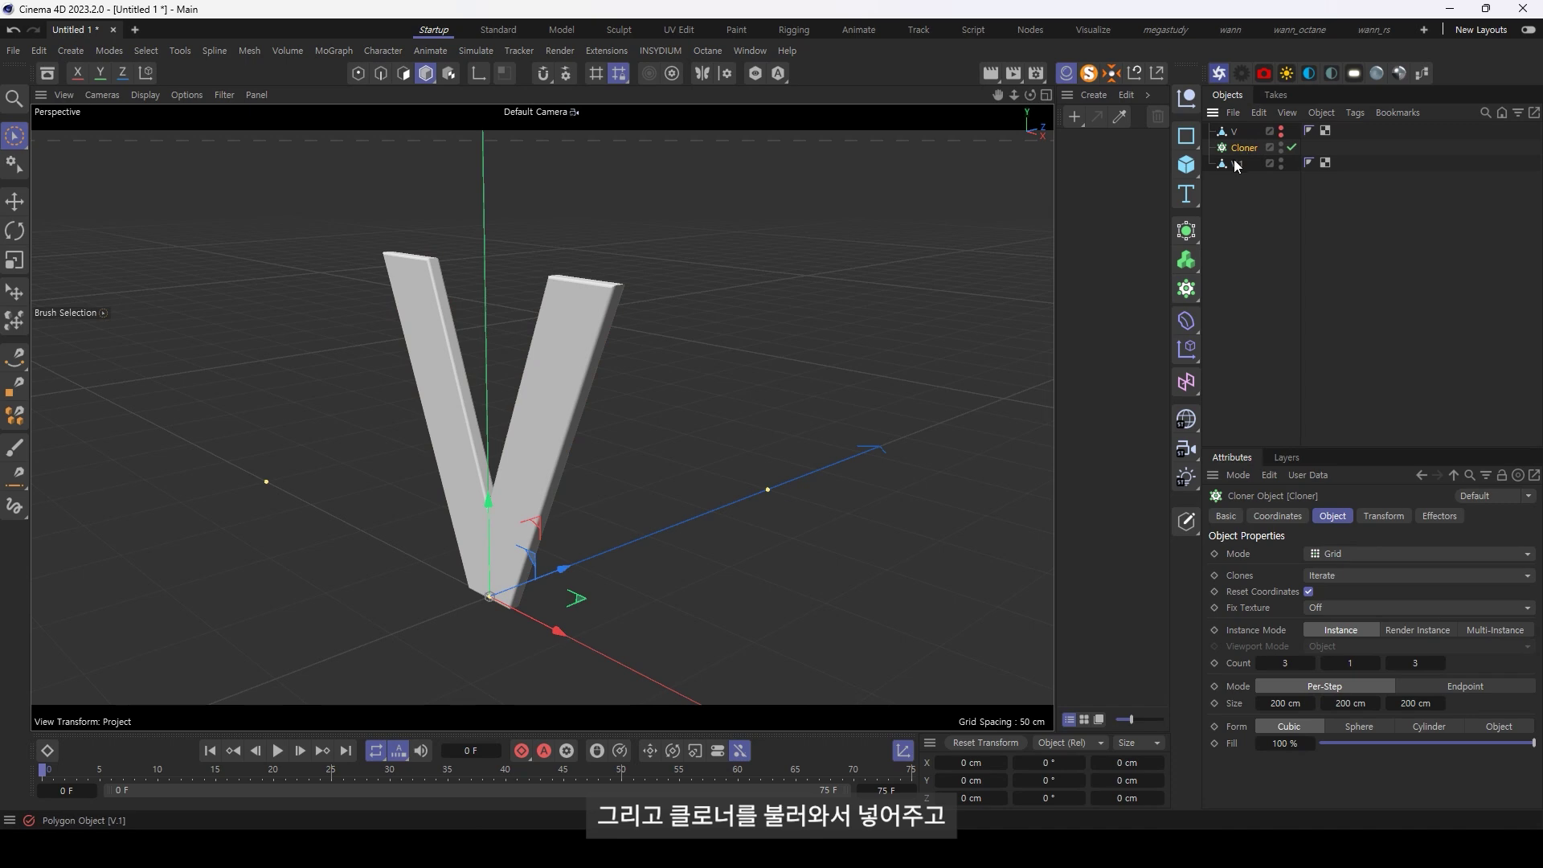
{"action": "left_click_drag", "start_coordinate": [1246, 148], "coordinate": [1245, 149]}
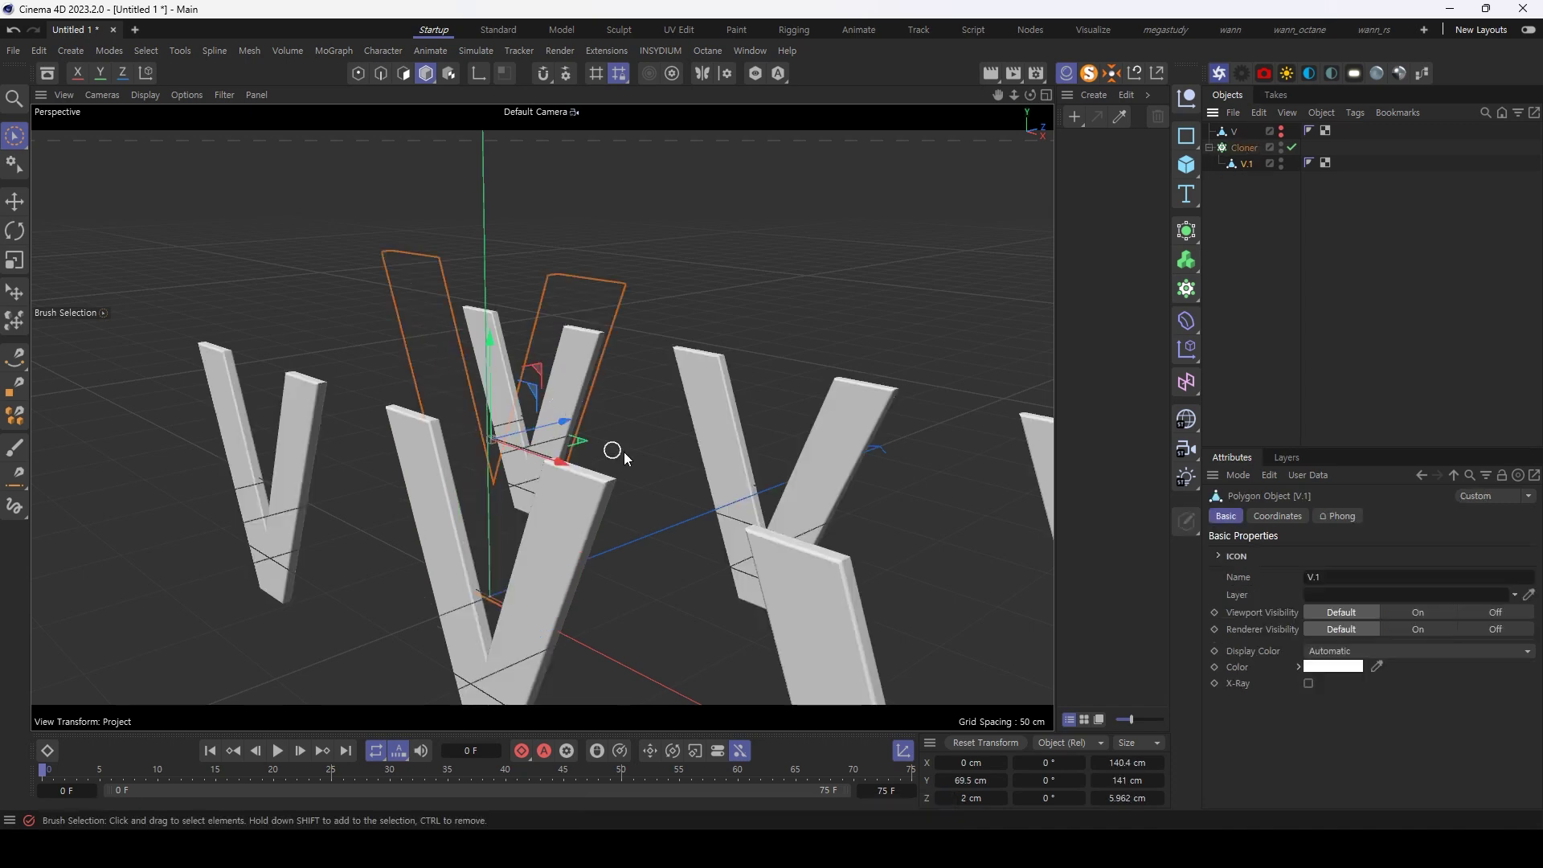
Set the Cloner to Linear mode with a 0 cm Y offset
{"action": "scroll", "coordinate": [586, 463], "scroll_direction": "down", "scroll_amount": 4}
{"action": "scroll", "coordinate": [585, 482], "scroll_direction": "down", "scroll_amount": 3}
{"action": "left_click_drag", "start_coordinate": [585, 494], "coordinate": [593, 468], "text": "alt"}
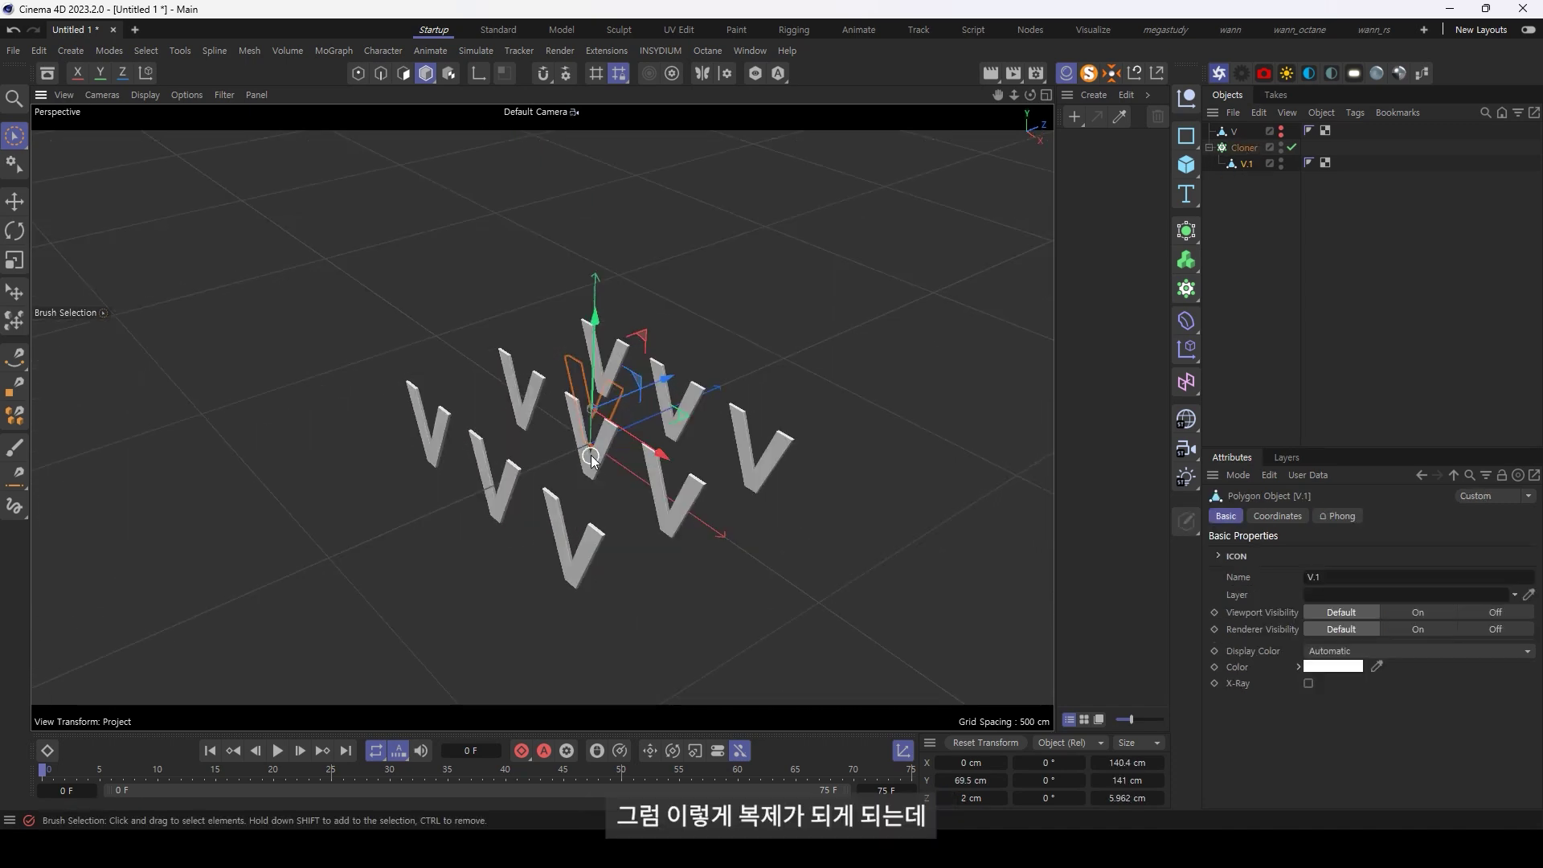
{"action": "left_click", "coordinate": [1243, 148]}
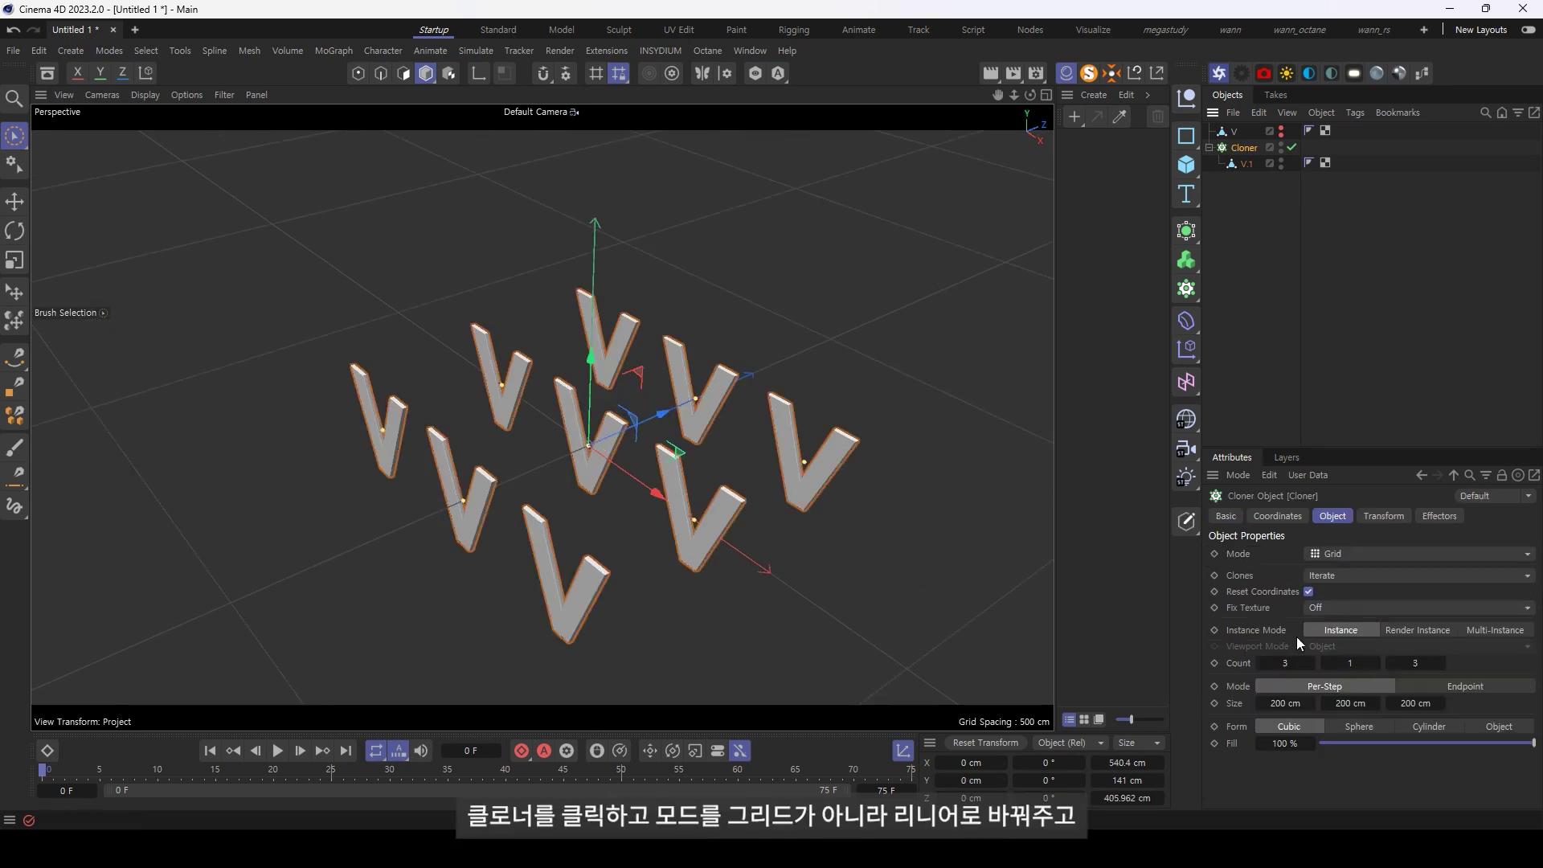
{"action": "left_click", "coordinate": [1338, 555]}
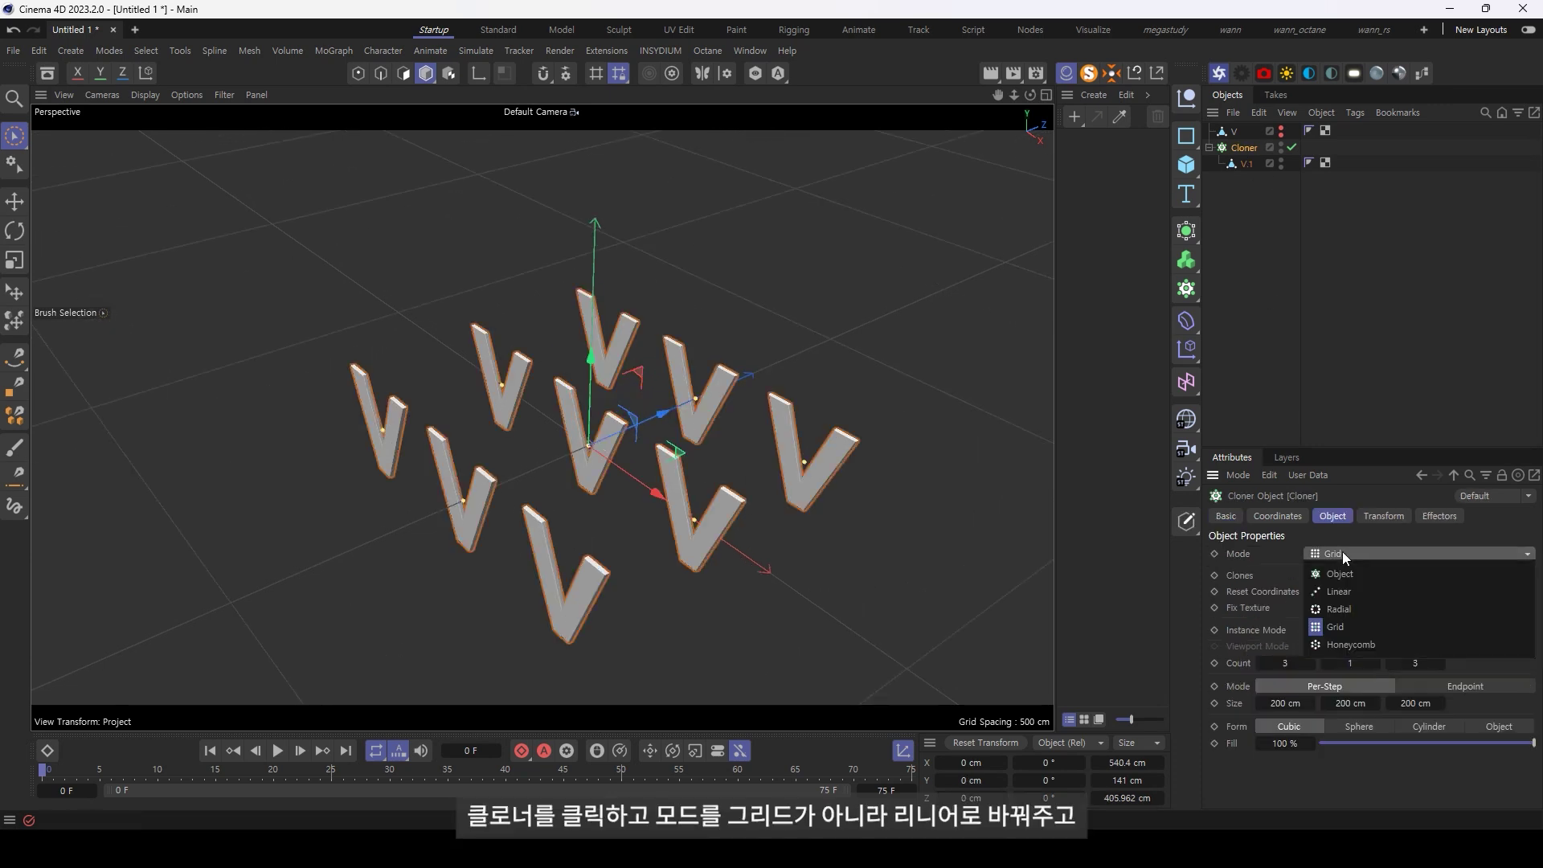
{"action": "left_click", "coordinate": [1355, 591]}
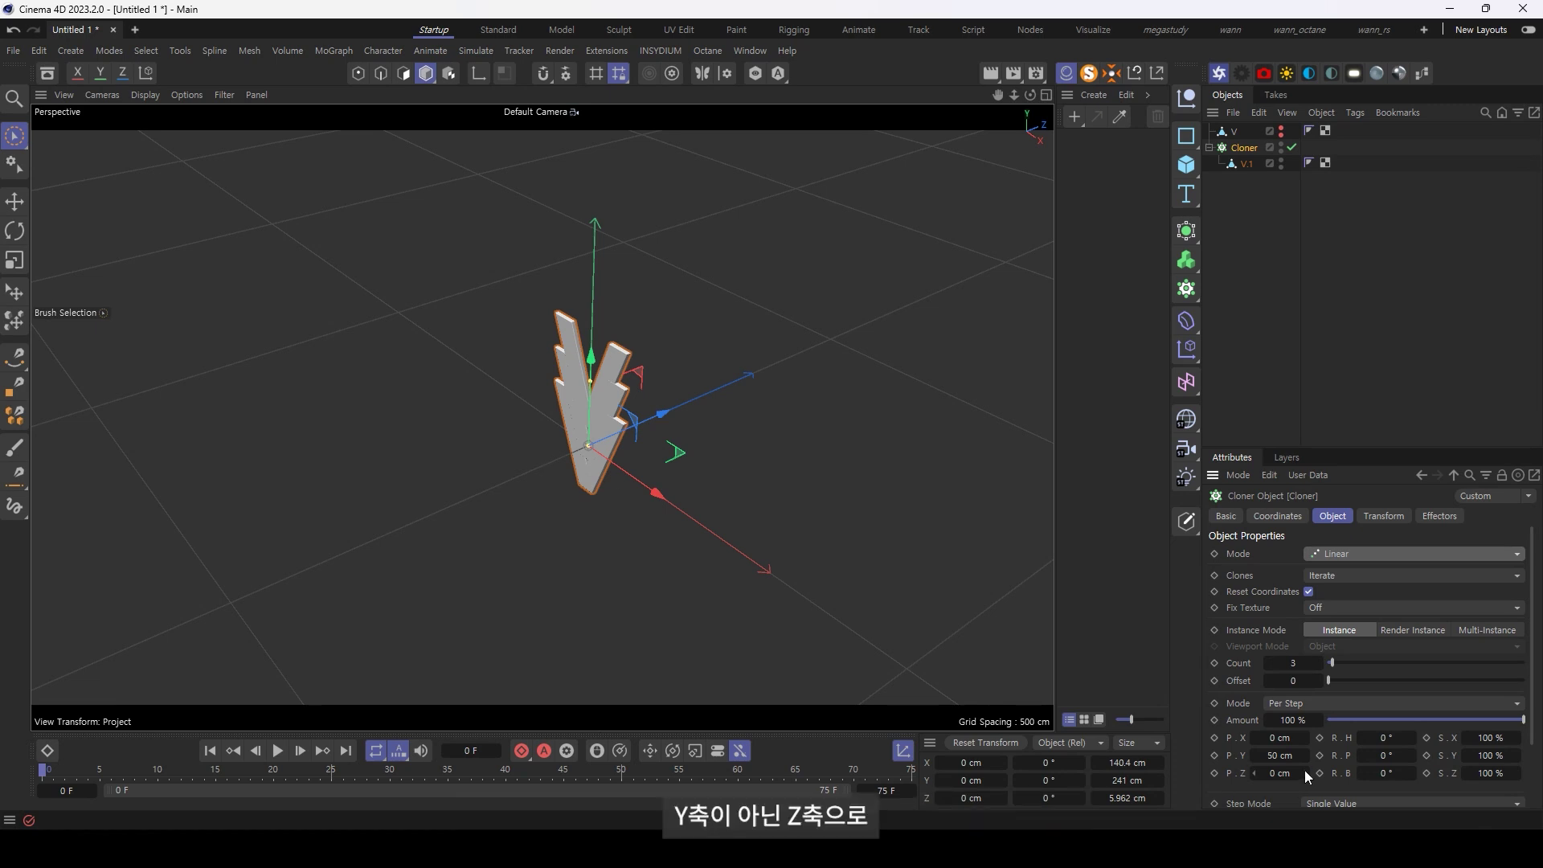
{"action": "type", "text": "0"}
{"action": "key", "text": "Return"}
Set the clone spacing along Z to 6.5 cm
{"action": "left_click_drag", "start_coordinate": [1278, 769], "coordinate": [1286, 769]}
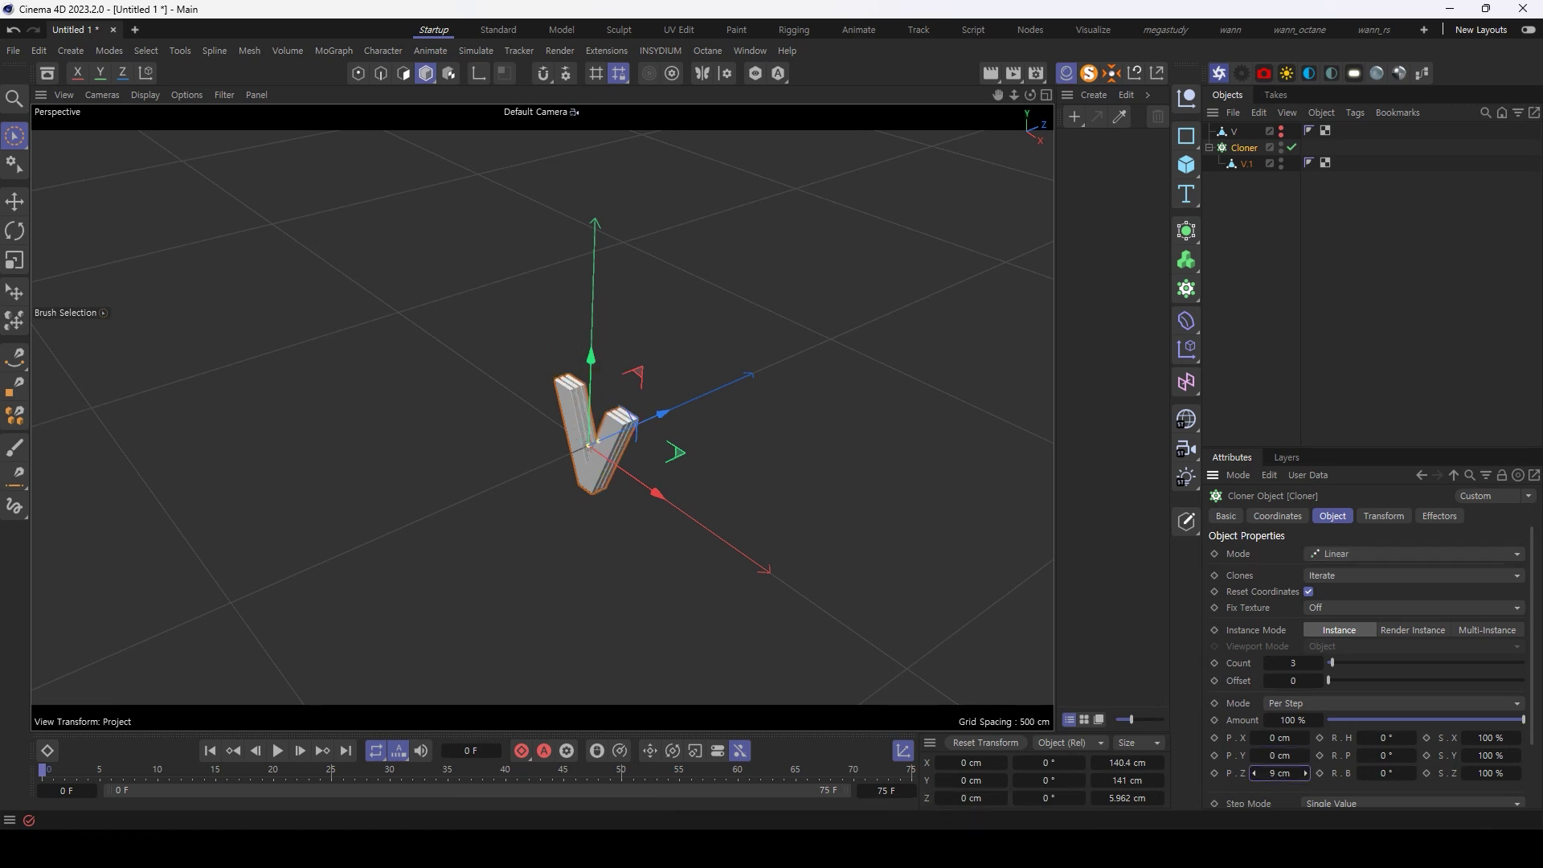
{"action": "left_click_drag", "start_coordinate": [1279, 773], "coordinate": [1286, 773]}
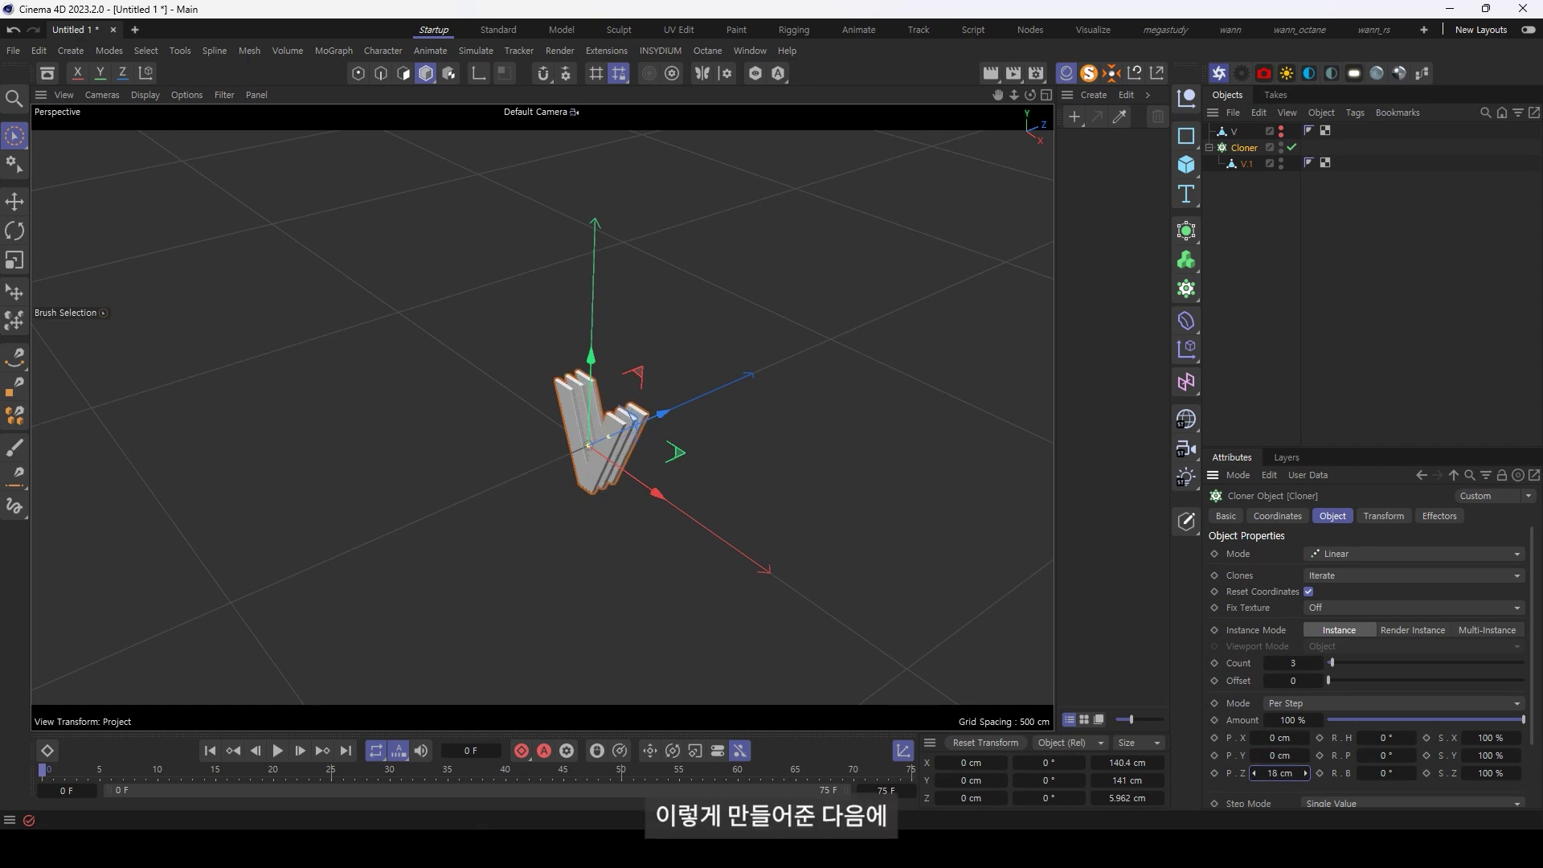
{"action": "key", "text": "h"}
{"action": "key", "text": "F2"}
{"action": "key", "text": "h"}
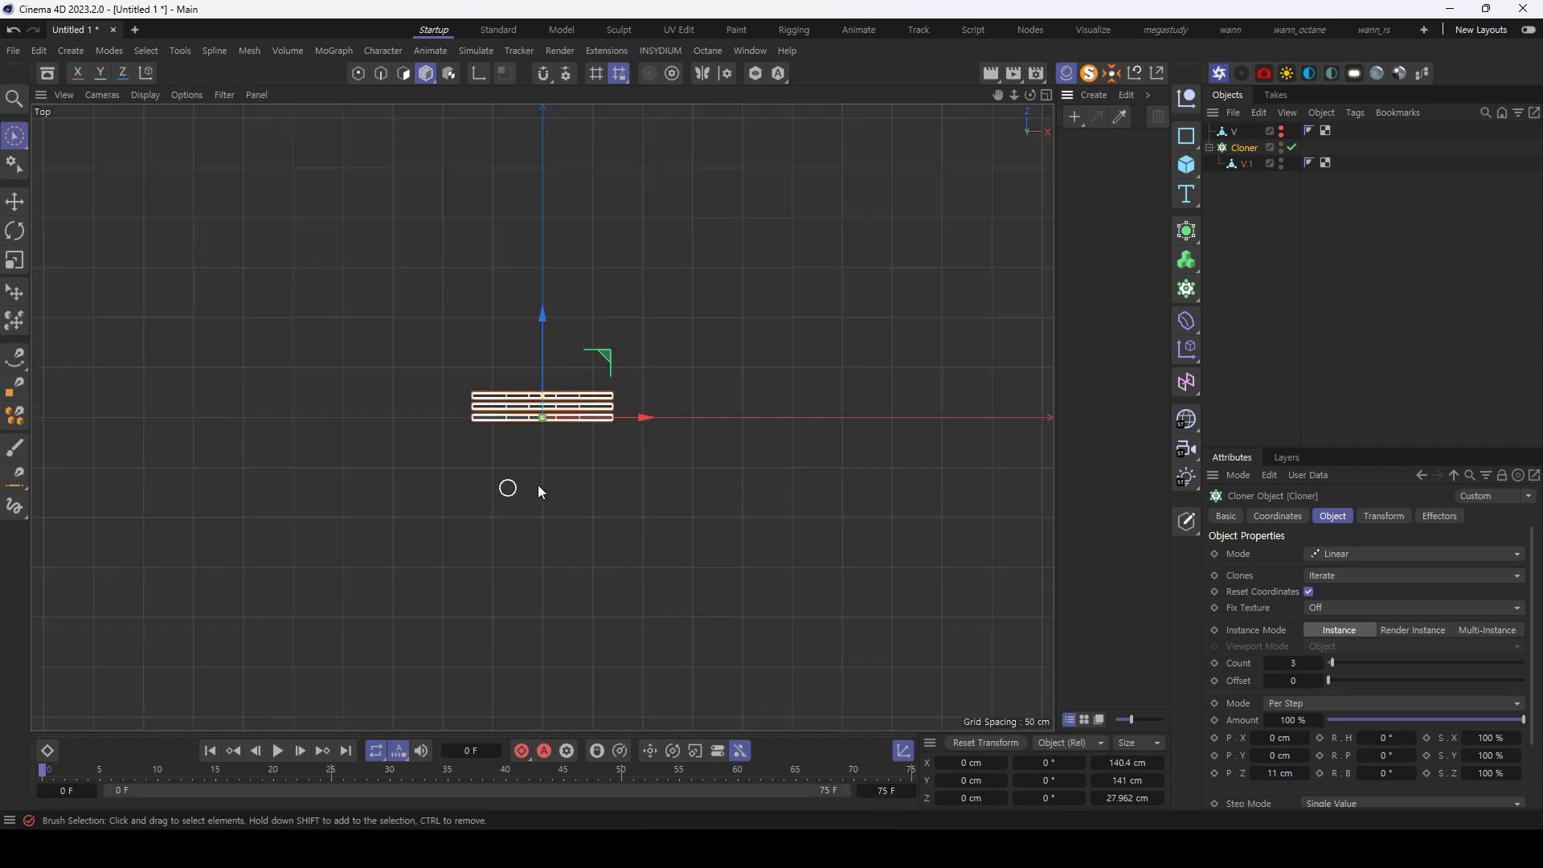
{"action": "scroll", "coordinate": [555, 440], "scroll_direction": "up", "scroll_amount": 5}
{"action": "scroll", "coordinate": [540, 431], "scroll_direction": "down", "scroll_amount": 2}
{"action": "left_click_drag", "start_coordinate": [1280, 773], "coordinate": [1272, 772]}
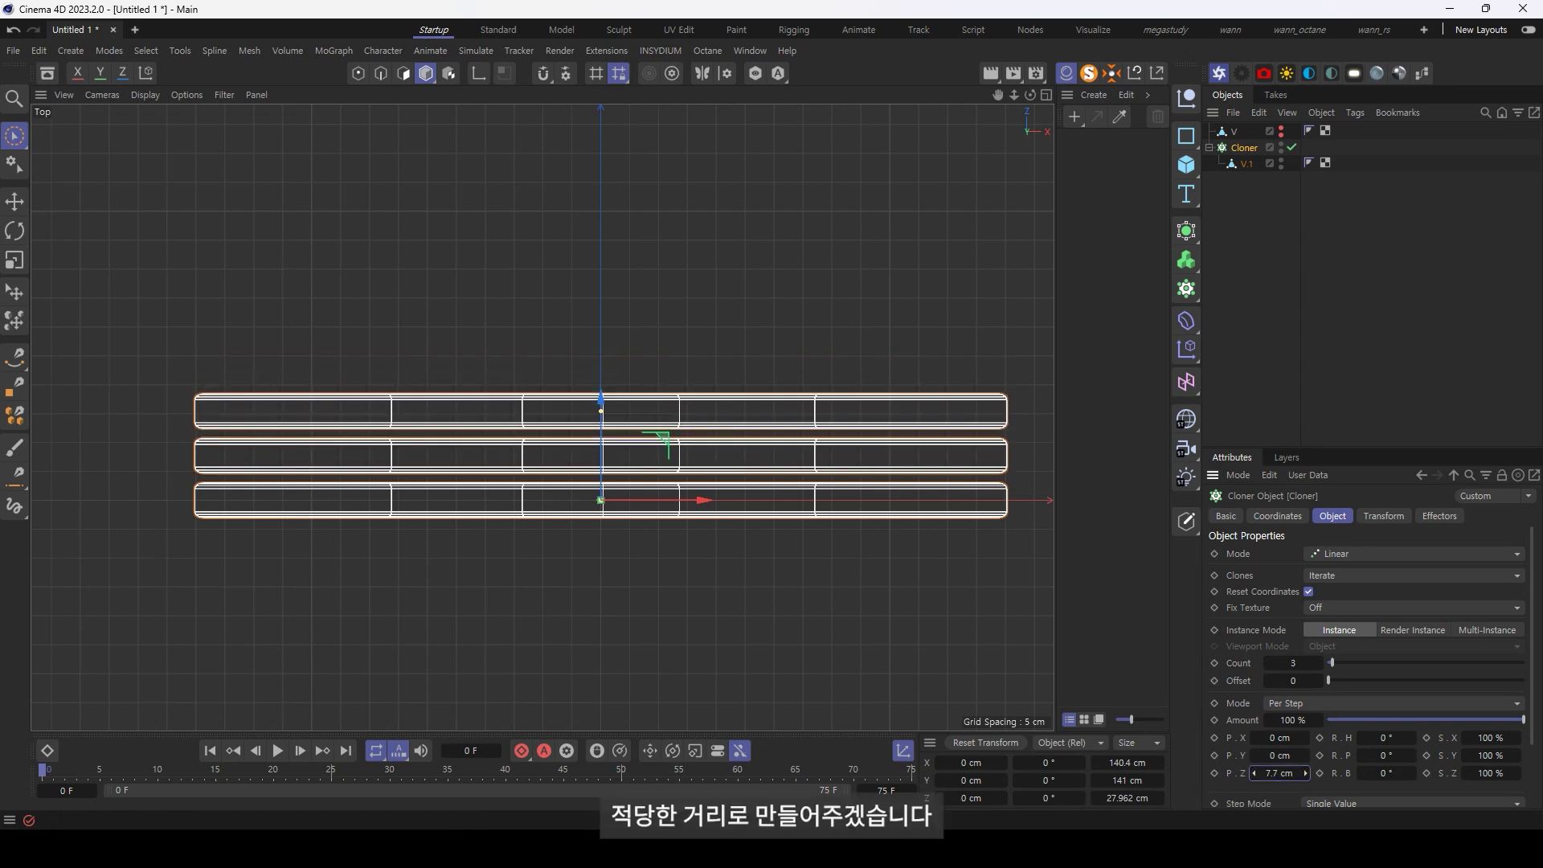
{"action": "left_click_drag", "start_coordinate": [1272, 773], "coordinate": [1269, 772]}
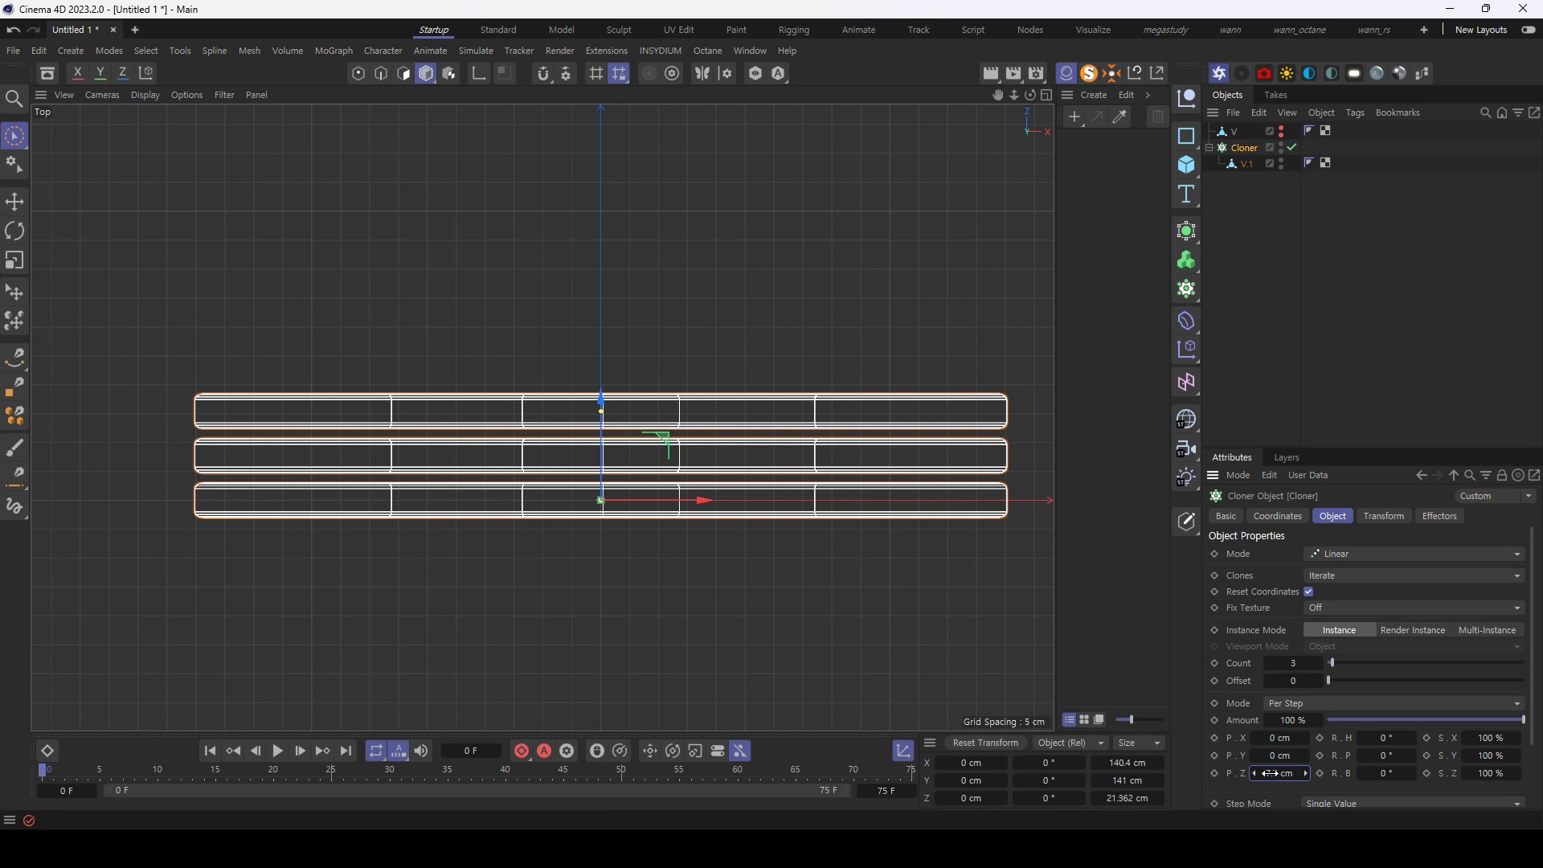
{"action": "key", "text": "Return"}
{"action": "scroll", "coordinate": [1030, 524], "scroll_direction": "up", "scroll_amount": 4}
{"action": "scroll", "coordinate": [962, 493], "scroll_direction": "up", "scroll_amount": 4}
{"action": "scroll", "coordinate": [872, 572], "scroll_direction": "up", "scroll_amount": 1}
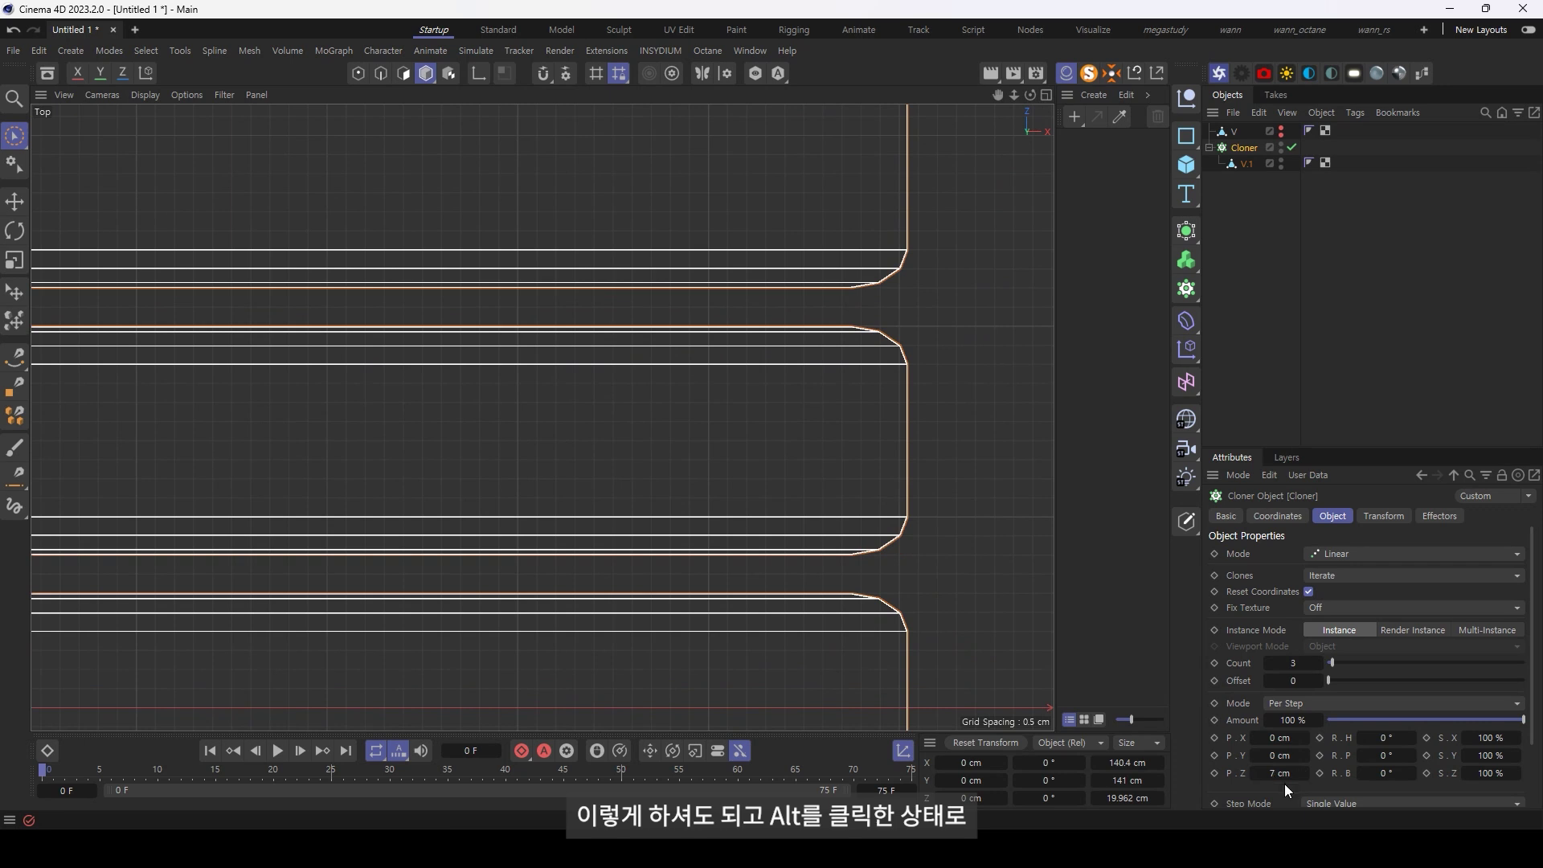
{"action": "left_click_drag", "start_coordinate": [1281, 774], "coordinate": [1279, 773]}
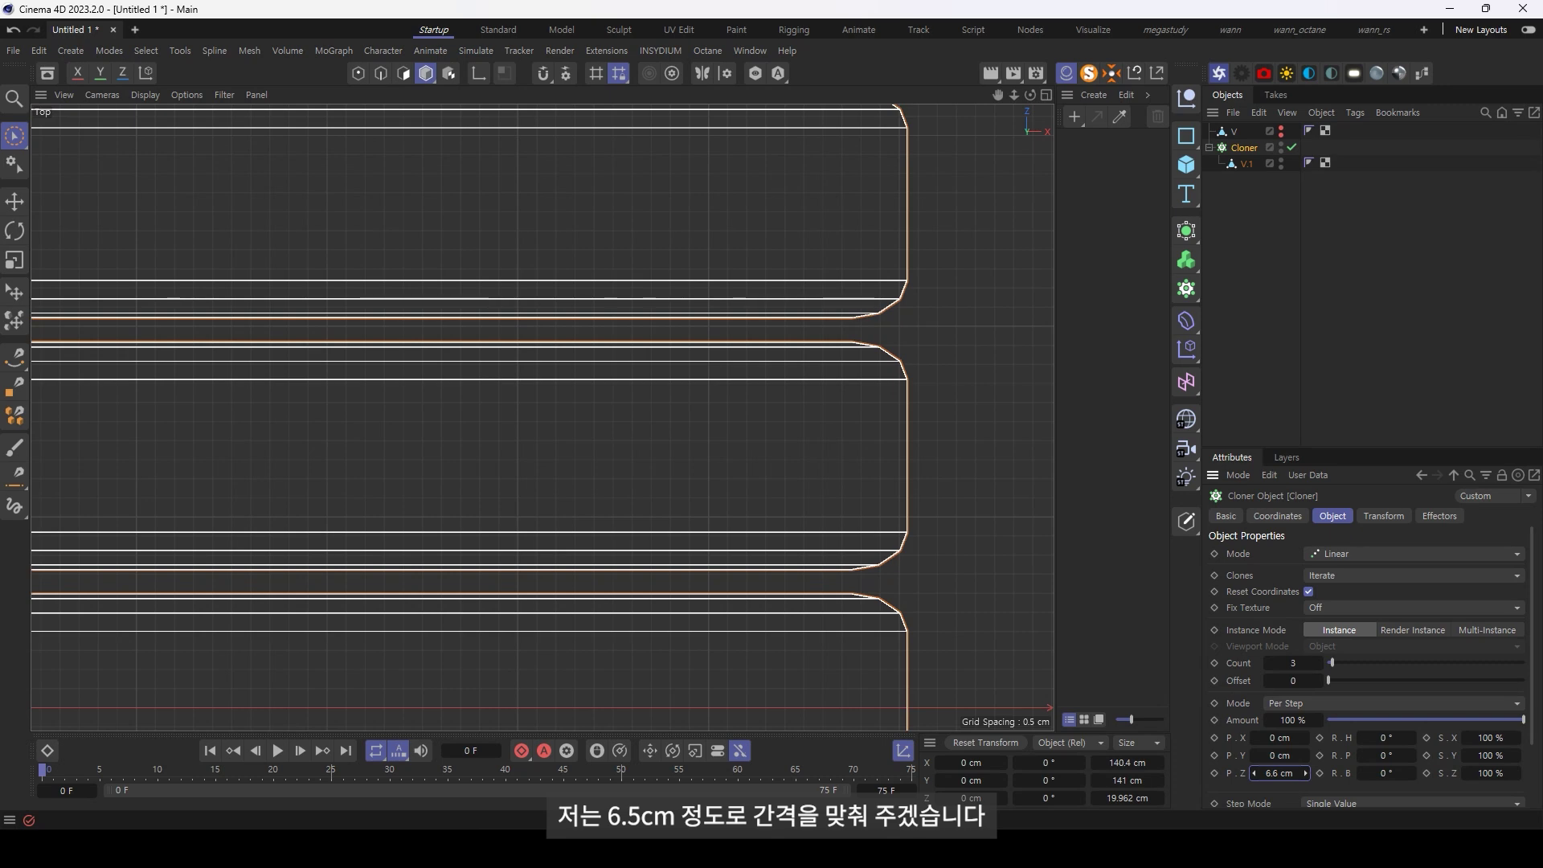
{"action": "left_click_drag", "start_coordinate": [1279, 773], "coordinate": [1277, 773]}
{"action": "key", "text": "F1"}
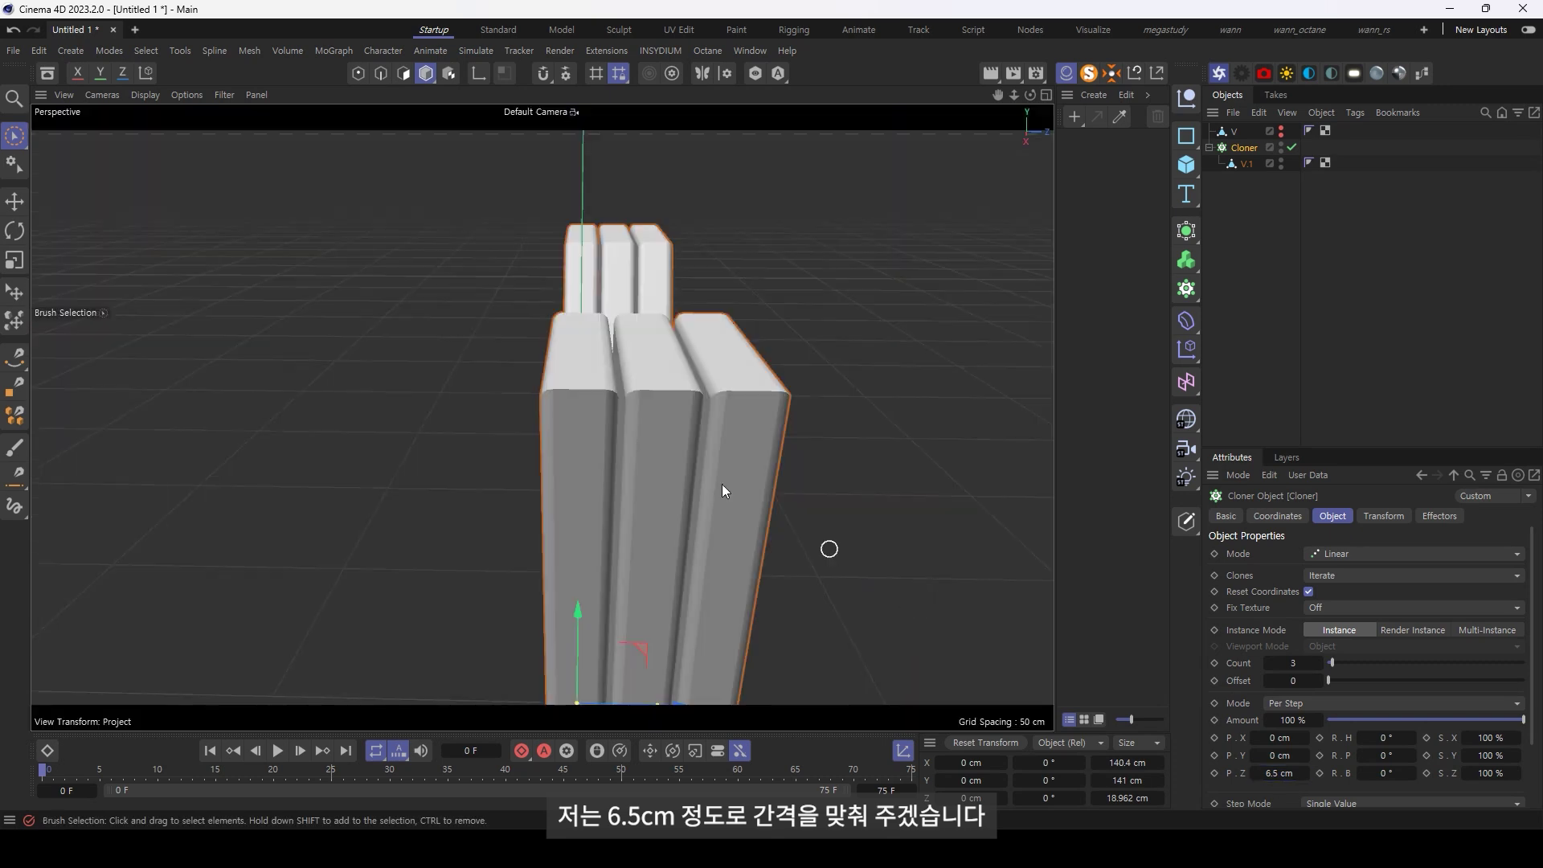
{"action": "mouse_move", "coordinate": [567, 407]}
{"action": "left_mouse_down", "text": "alt"}
{"action": "mouse_move", "coordinate": [571, 382]}
{"action": "mouse_move", "coordinate": [601, 441]}
{"action": "left_mouse_up", "text": "alt"}
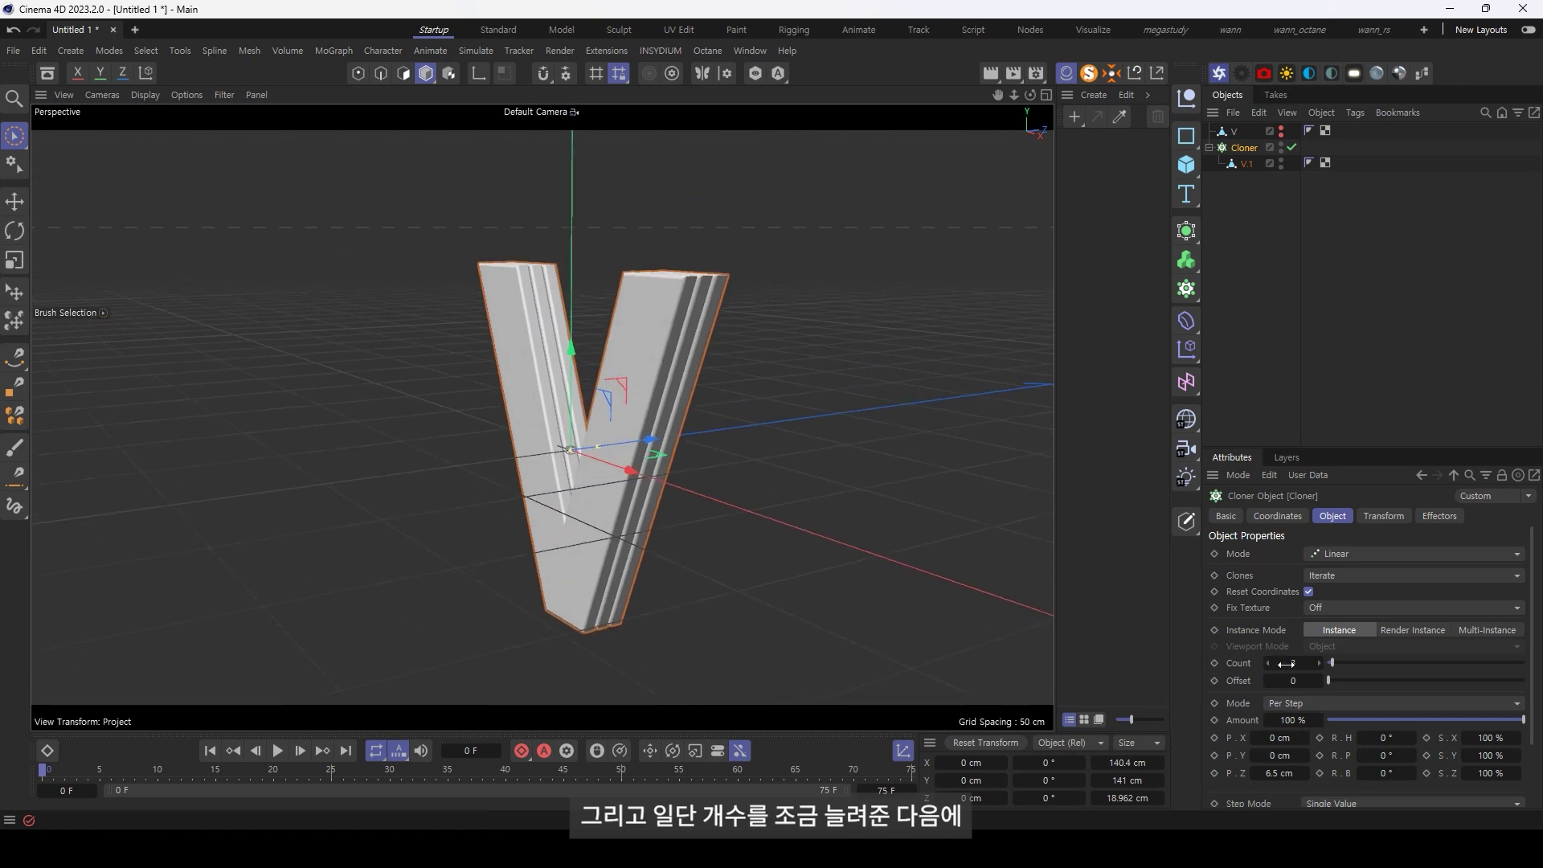
Raise the Cloner count to 44 slats
{"action": "left_click_drag", "start_coordinate": [1286, 663], "coordinate": [1350, 664]}
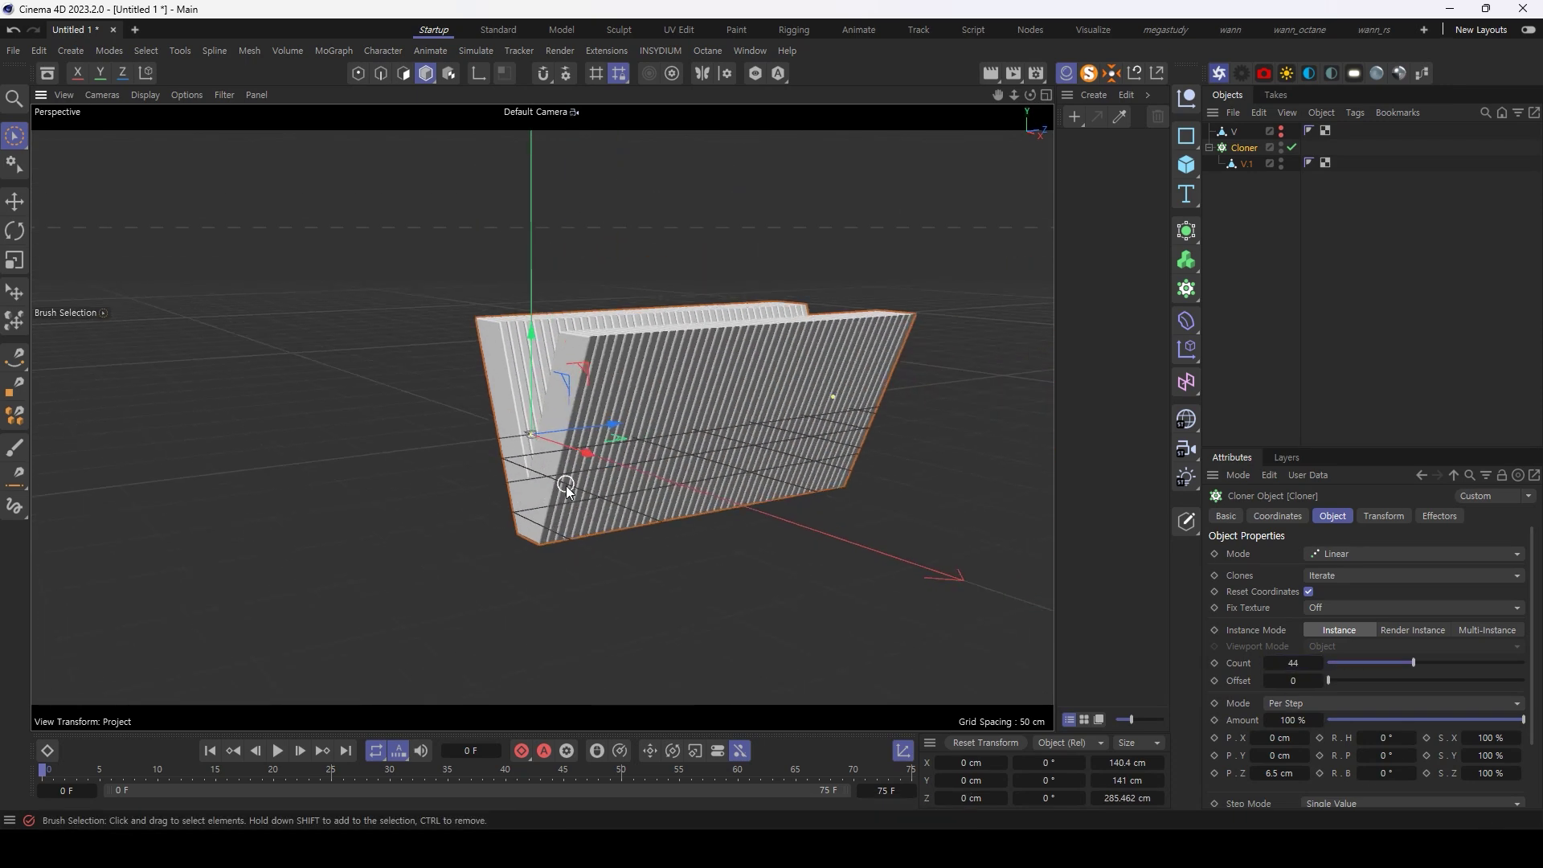
{"action": "left_click_drag", "start_coordinate": [565, 486], "coordinate": [546, 547], "text": "alt"}
{"action": "left_click", "coordinate": [224, 94]}
{"action": "left_click_drag", "start_coordinate": [685, 520], "coordinate": [663, 554], "text": "alt"}
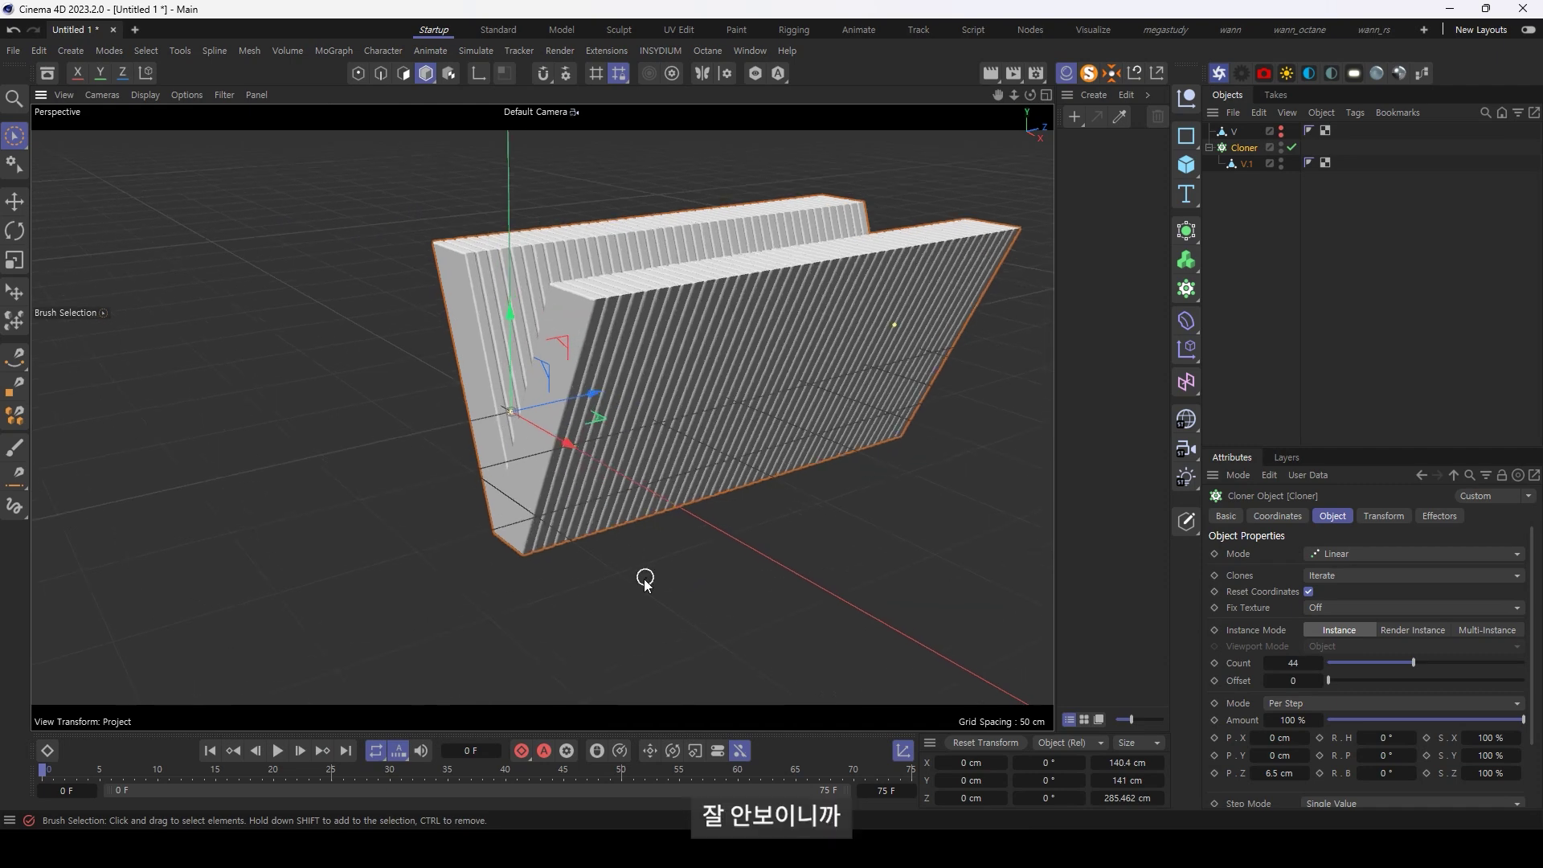
{"action": "left_click", "coordinate": [146, 108]}
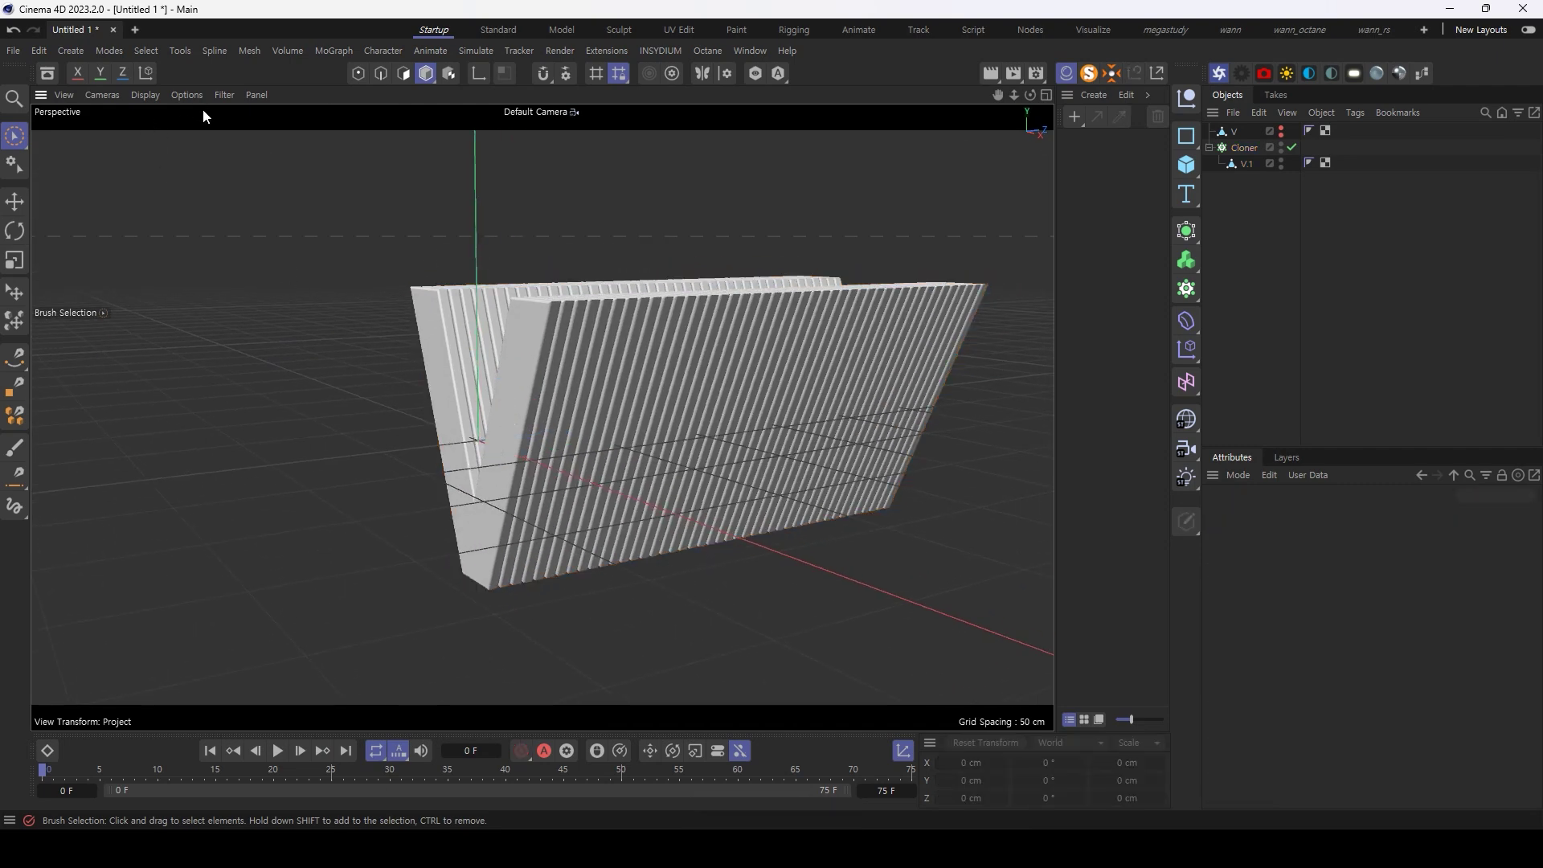
Hide the viewport's workplane grid and add a Camera to the scene
{"action": "left_click", "coordinate": [221, 95]}
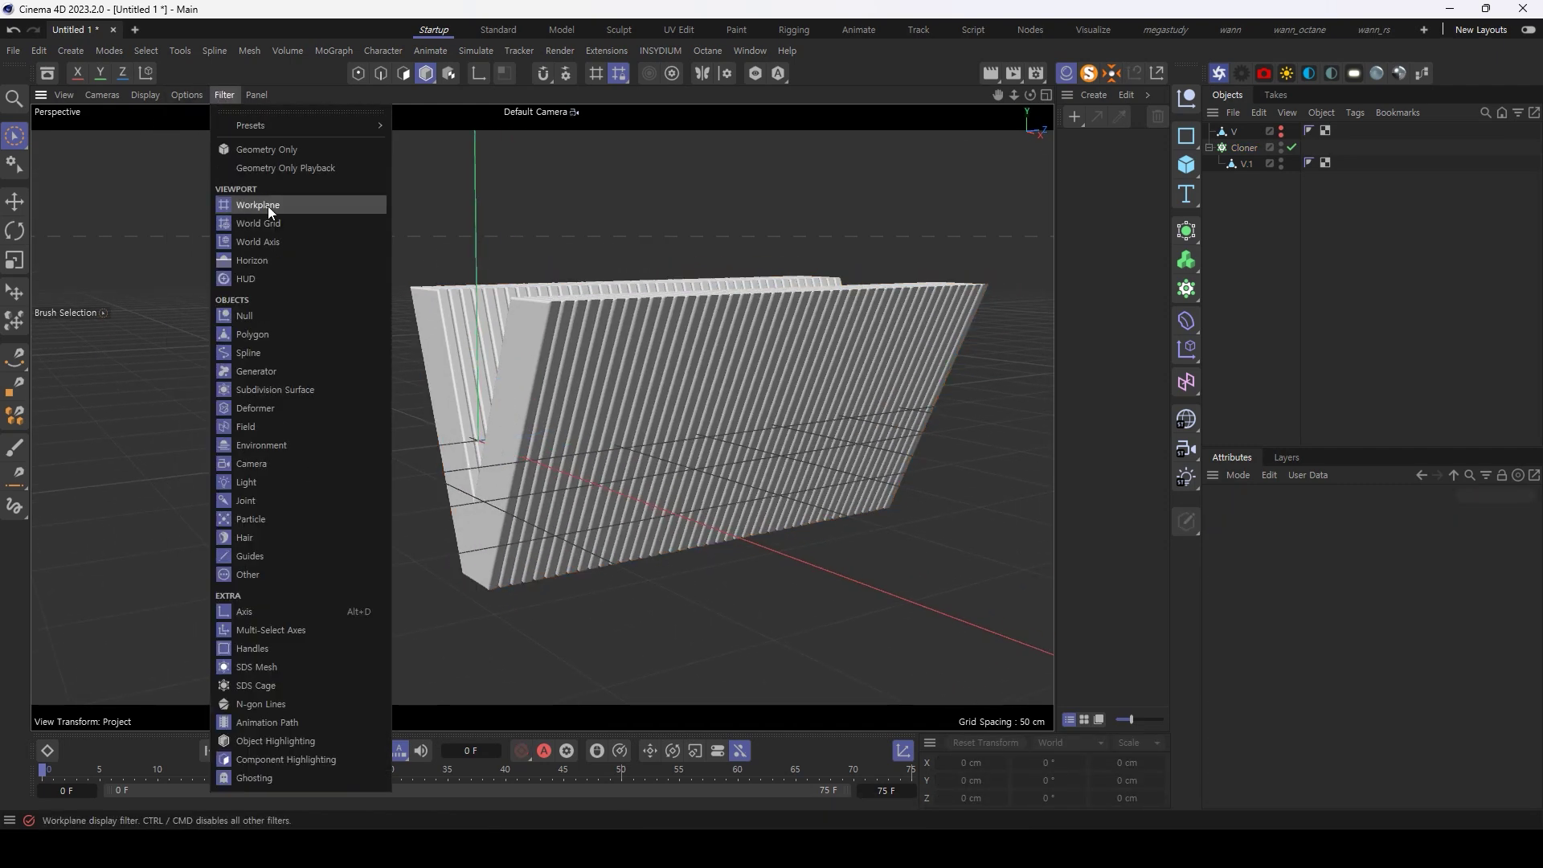
{"action": "left_click", "coordinate": [257, 205]}
{"action": "left_click_drag", "start_coordinate": [818, 570], "coordinate": [986, 469], "text": "alt"}
{"action": "scroll", "coordinate": [585, 407], "scroll_direction": "up", "scroll_amount": 3}
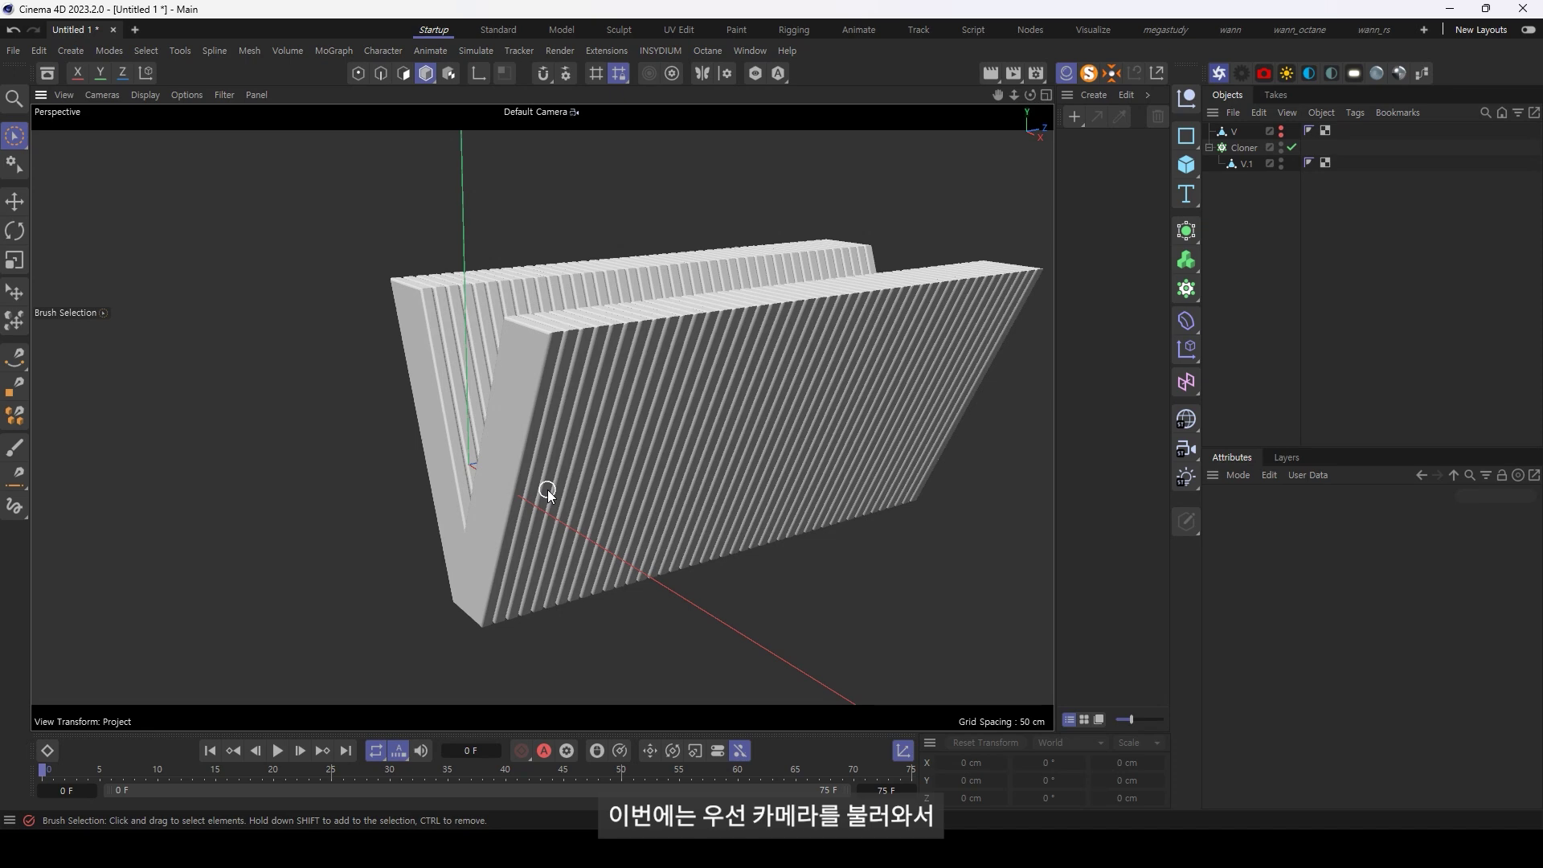
{"action": "left_click", "coordinate": [1185, 455]}
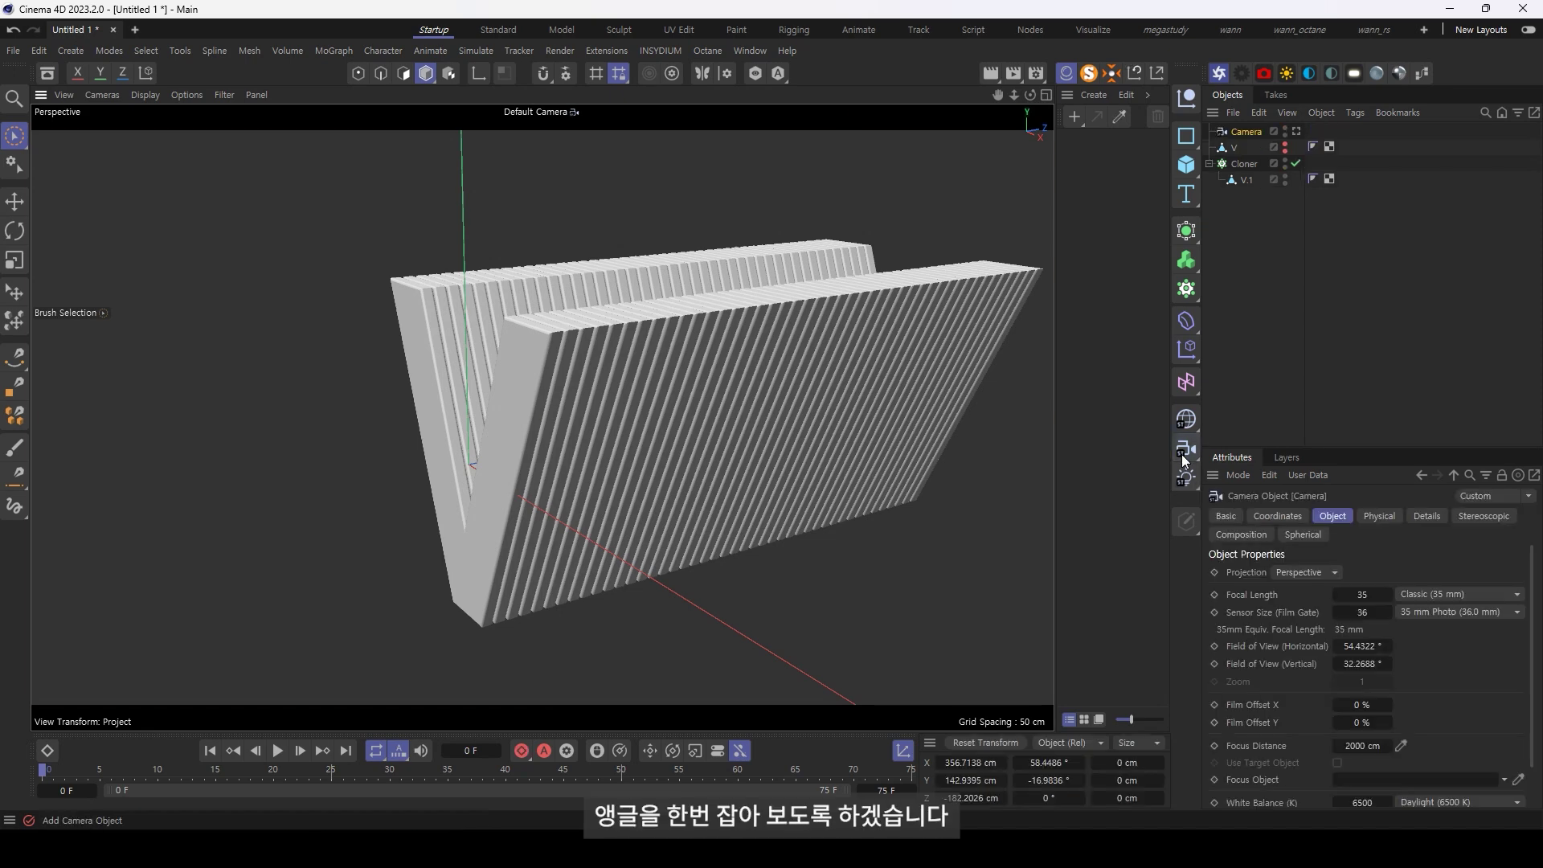
Look through the new Camera, set the Cloner count to 50, then hide the Cloner
{"action": "left_click", "coordinate": [1295, 131]}
{"action": "mouse_move", "coordinate": [544, 482]}
{"action": "left_mouse_down", "text": "alt"}
{"action": "mouse_move", "coordinate": [584, 402]}
{"action": "mouse_move", "coordinate": [740, 393]}
{"action": "mouse_move", "coordinate": [704, 392]}
{"action": "mouse_move", "coordinate": [736, 413]}
{"action": "mouse_move", "coordinate": [744, 389]}
{"action": "mouse_move", "coordinate": [687, 423]}
{"action": "mouse_move", "coordinate": [696, 398]}
{"action": "mouse_move", "coordinate": [673, 403]}
{"action": "mouse_move", "coordinate": [661, 437]}
{"action": "left_mouse_up", "text": "alt"}
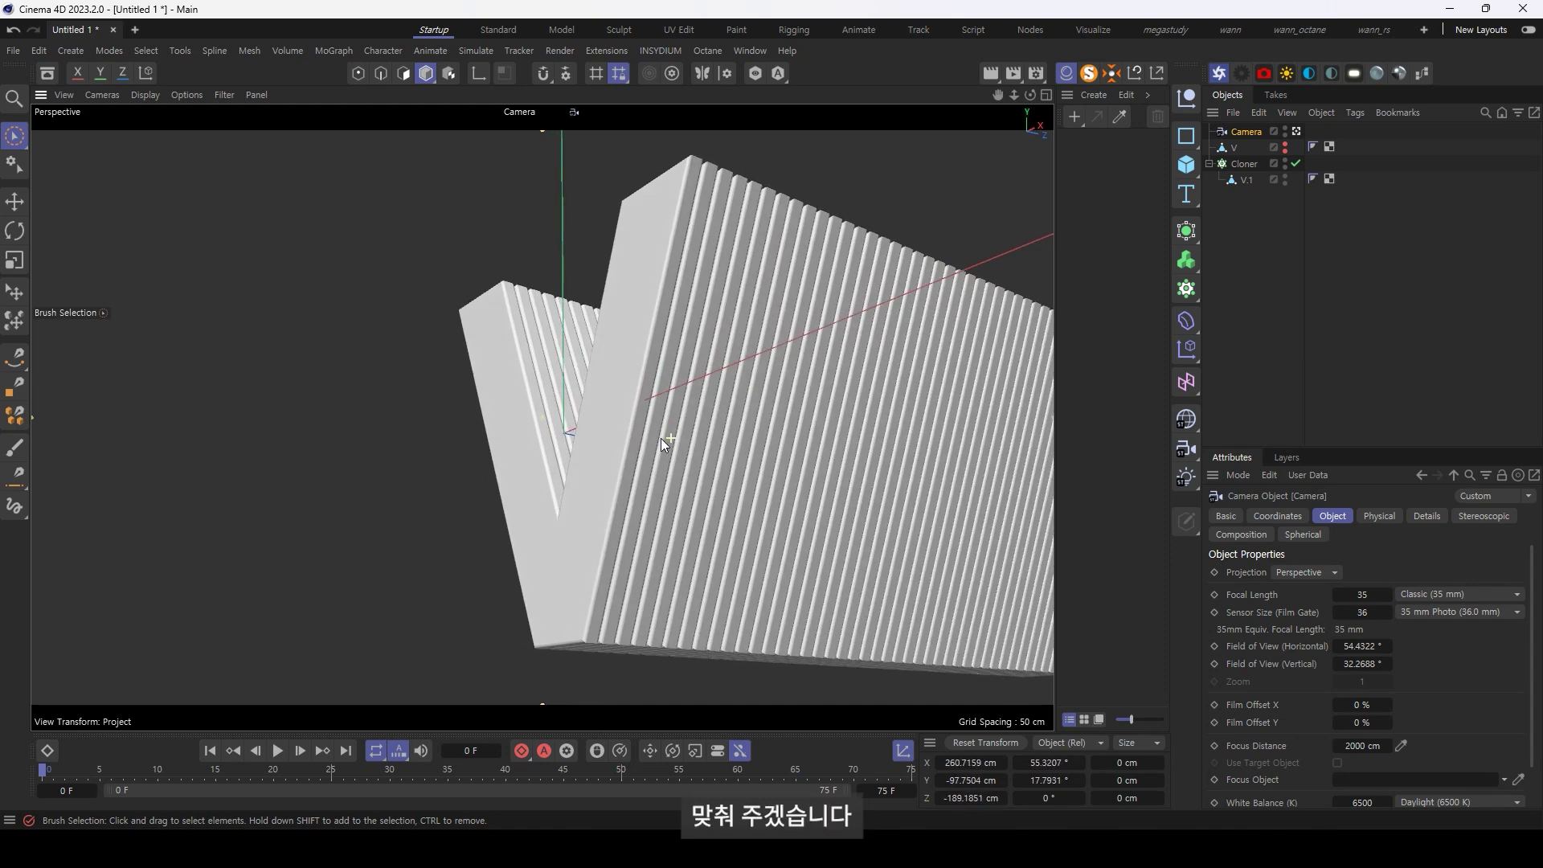
{"action": "left_click", "coordinate": [1253, 168]}
{"action": "left_click", "coordinate": [1289, 663]}
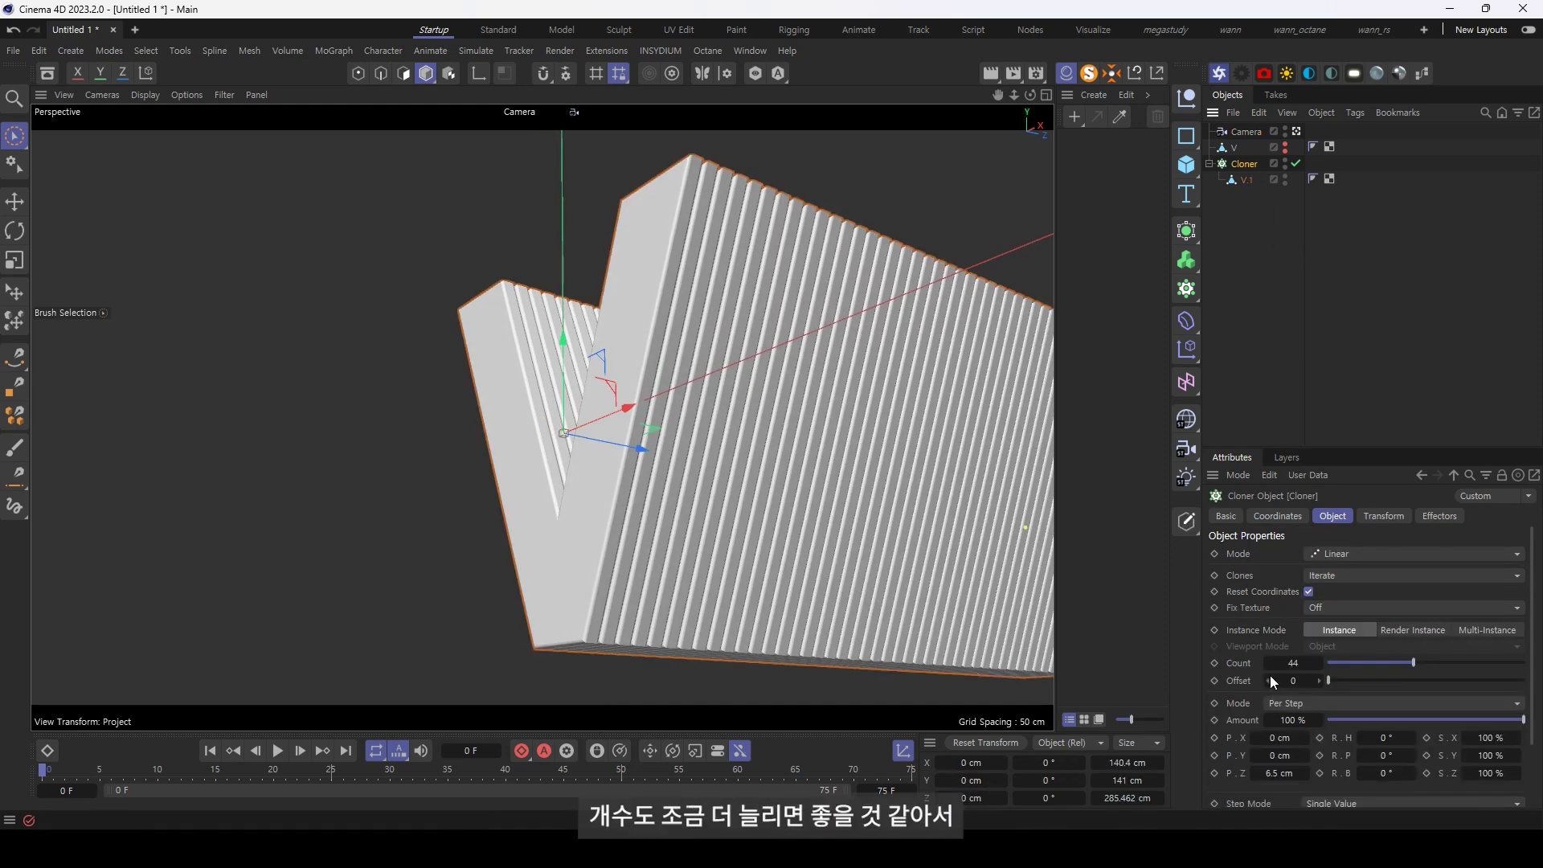
{"action": "type", "text": "50"}
{"action": "key", "text": "Return"}
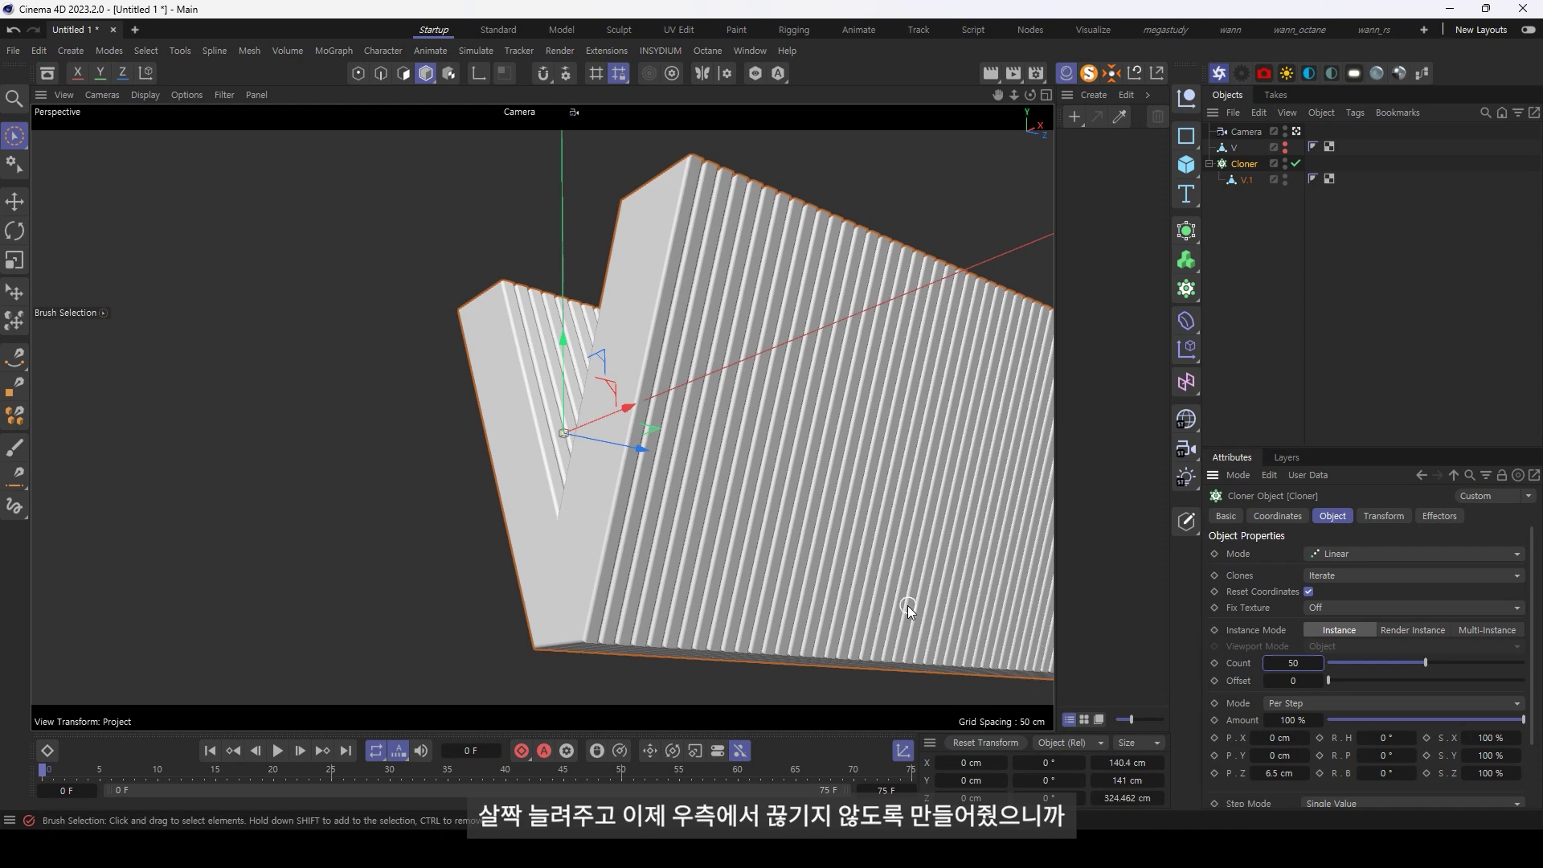
{"action": "left_click", "coordinate": [1284, 161]}
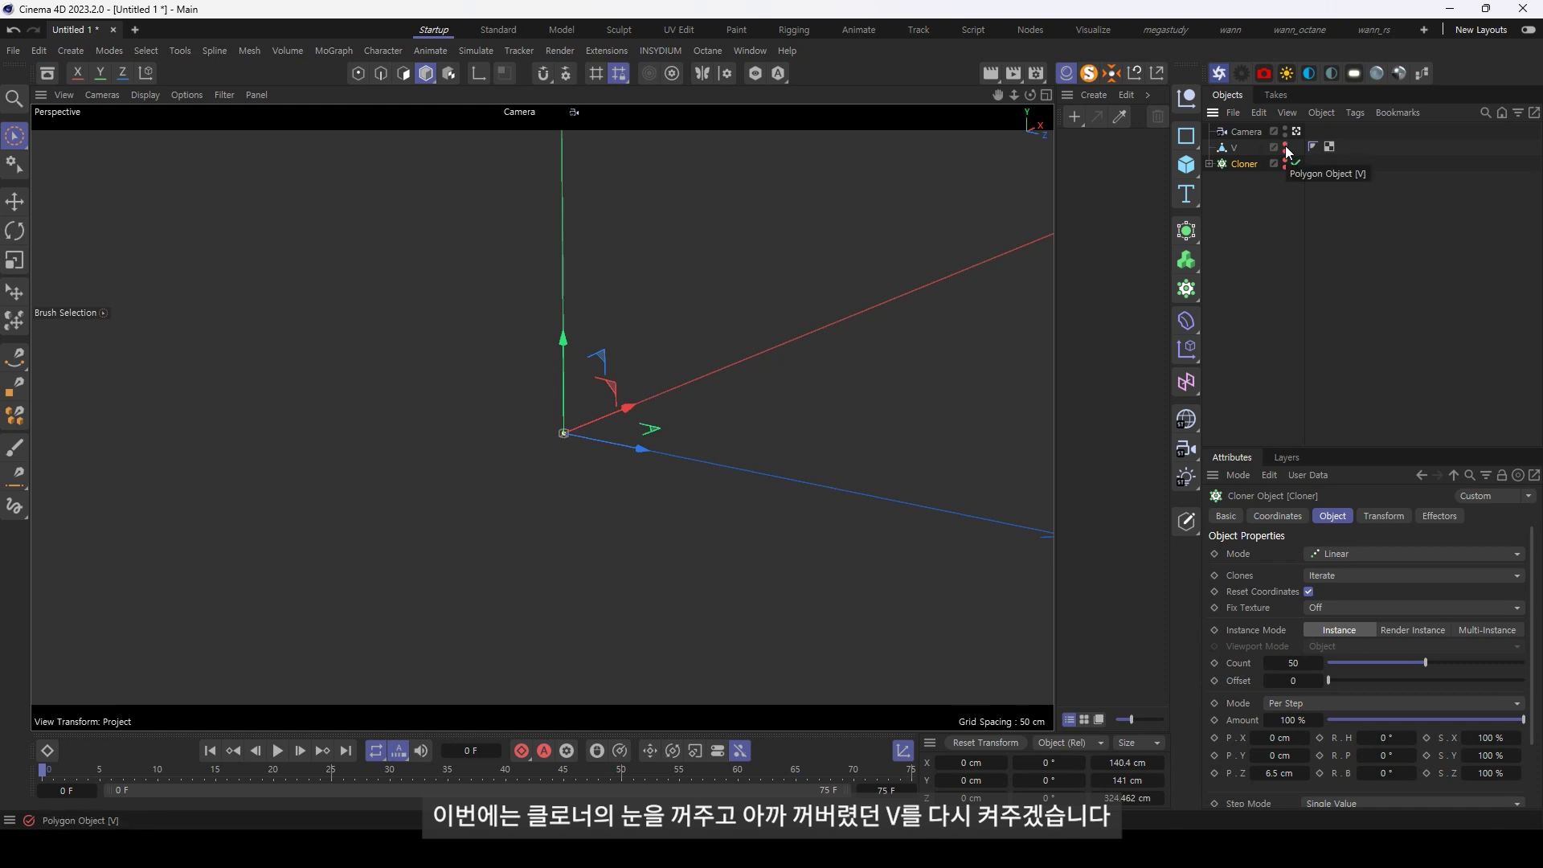
Make V visible, exit the Camera view to a side view, and hide the Camera in the editor
{"action": "left_click", "coordinate": [1285, 145]}
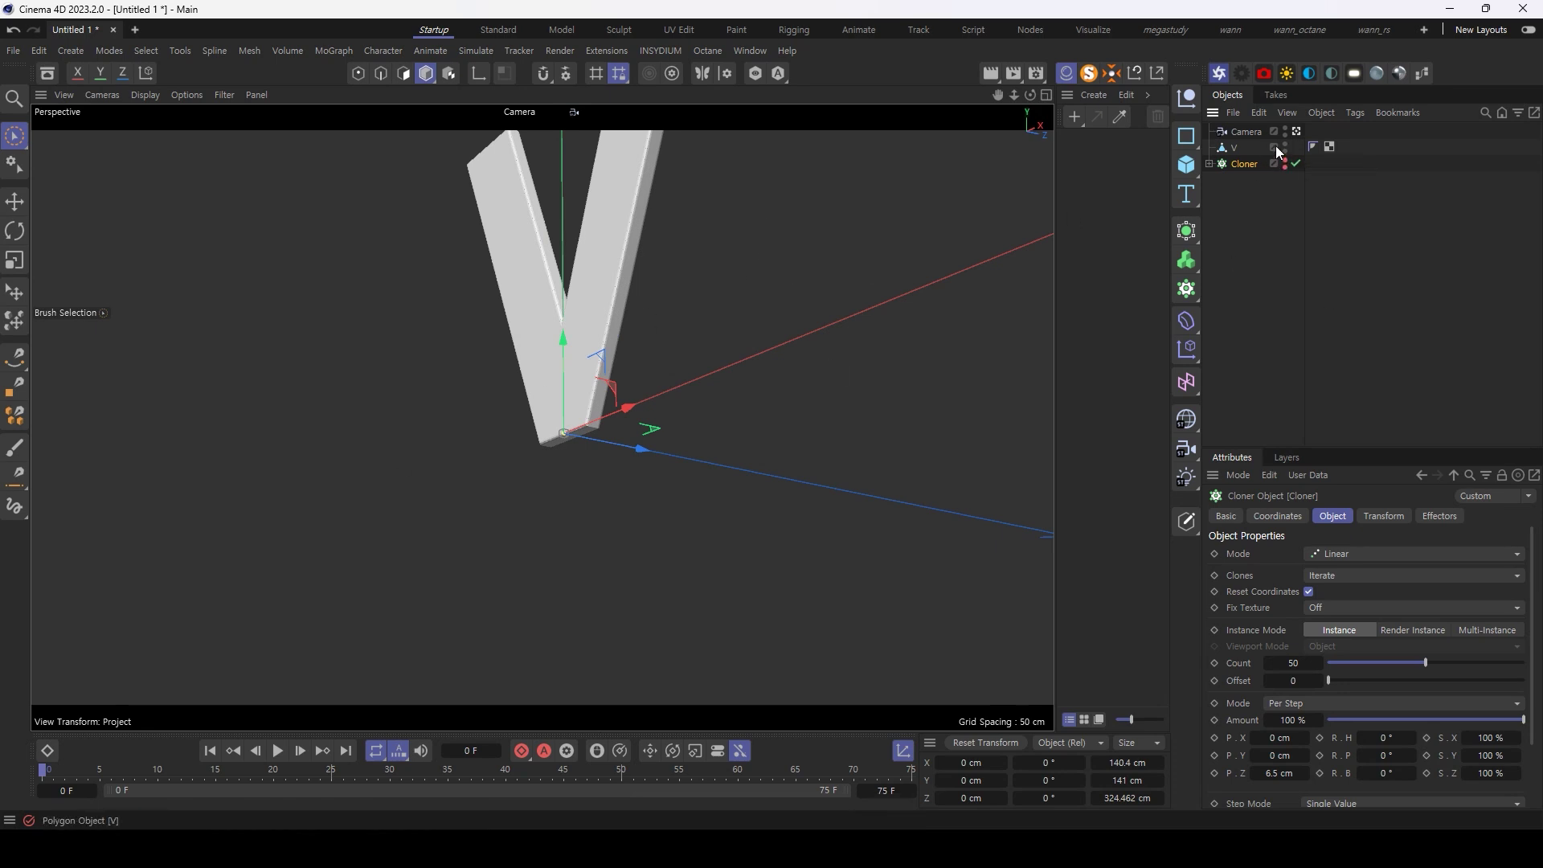
{"action": "left_click", "coordinate": [1297, 131]}
{"action": "mouse_move", "coordinate": [606, 394]}
{"action": "left_mouse_down", "text": "alt"}
{"action": "mouse_move", "coordinate": [542, 457]}
{"action": "mouse_move", "coordinate": [531, 391]}
{"action": "mouse_move", "coordinate": [487, 450]}
{"action": "mouse_move", "coordinate": [588, 416]}
{"action": "mouse_move", "coordinate": [659, 425]}
{"action": "left_mouse_up", "text": "alt"}
{"action": "left_click", "coordinate": [1285, 128]}
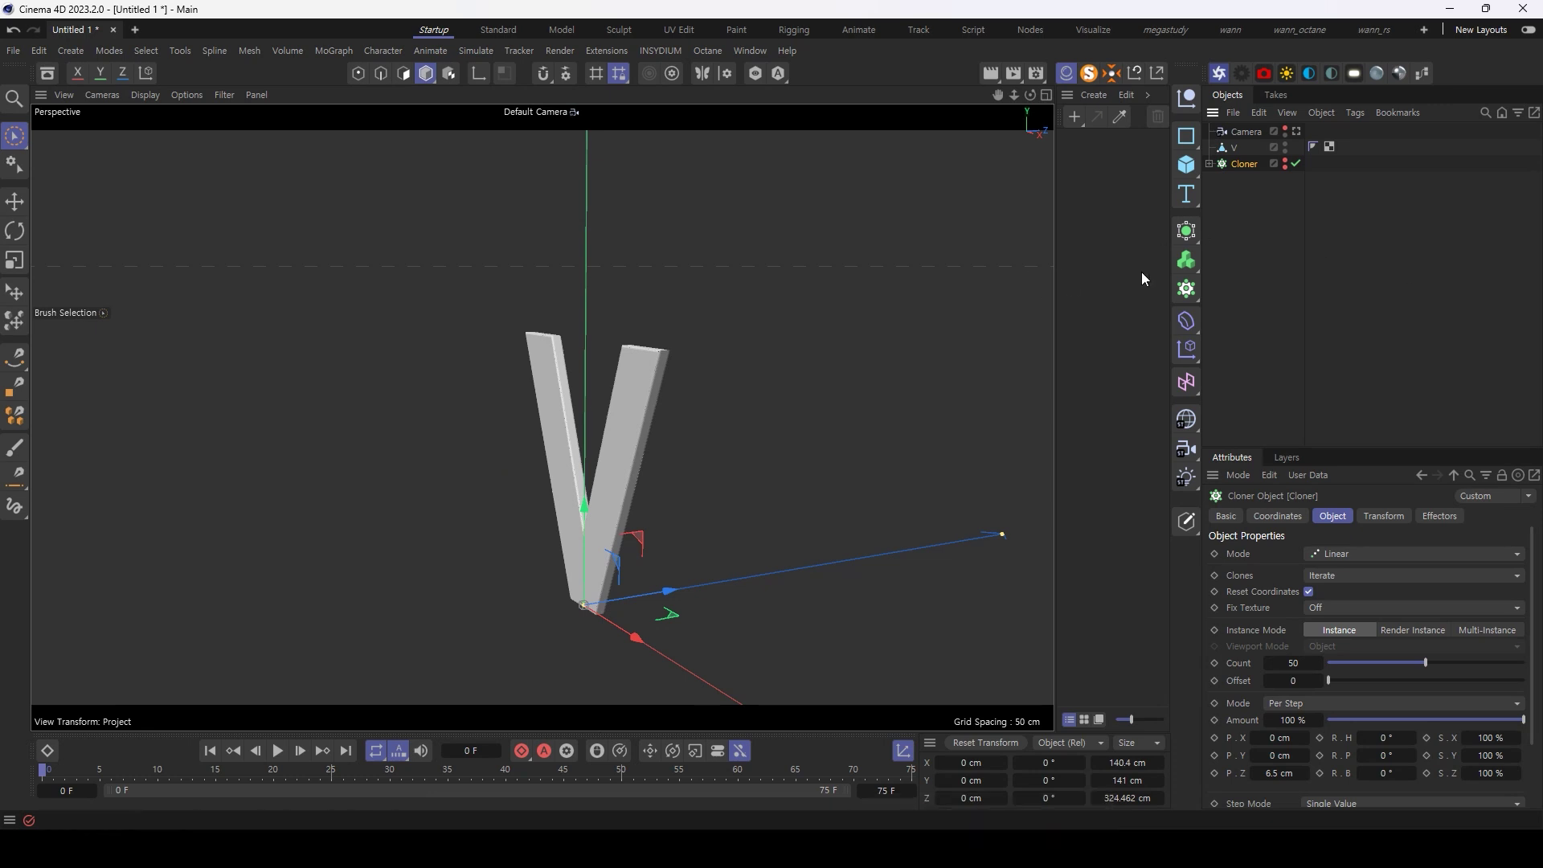
Add a Bend deformer, group it with V under a null named V, and select Bend
{"action": "left_click", "coordinate": [1186, 321]}
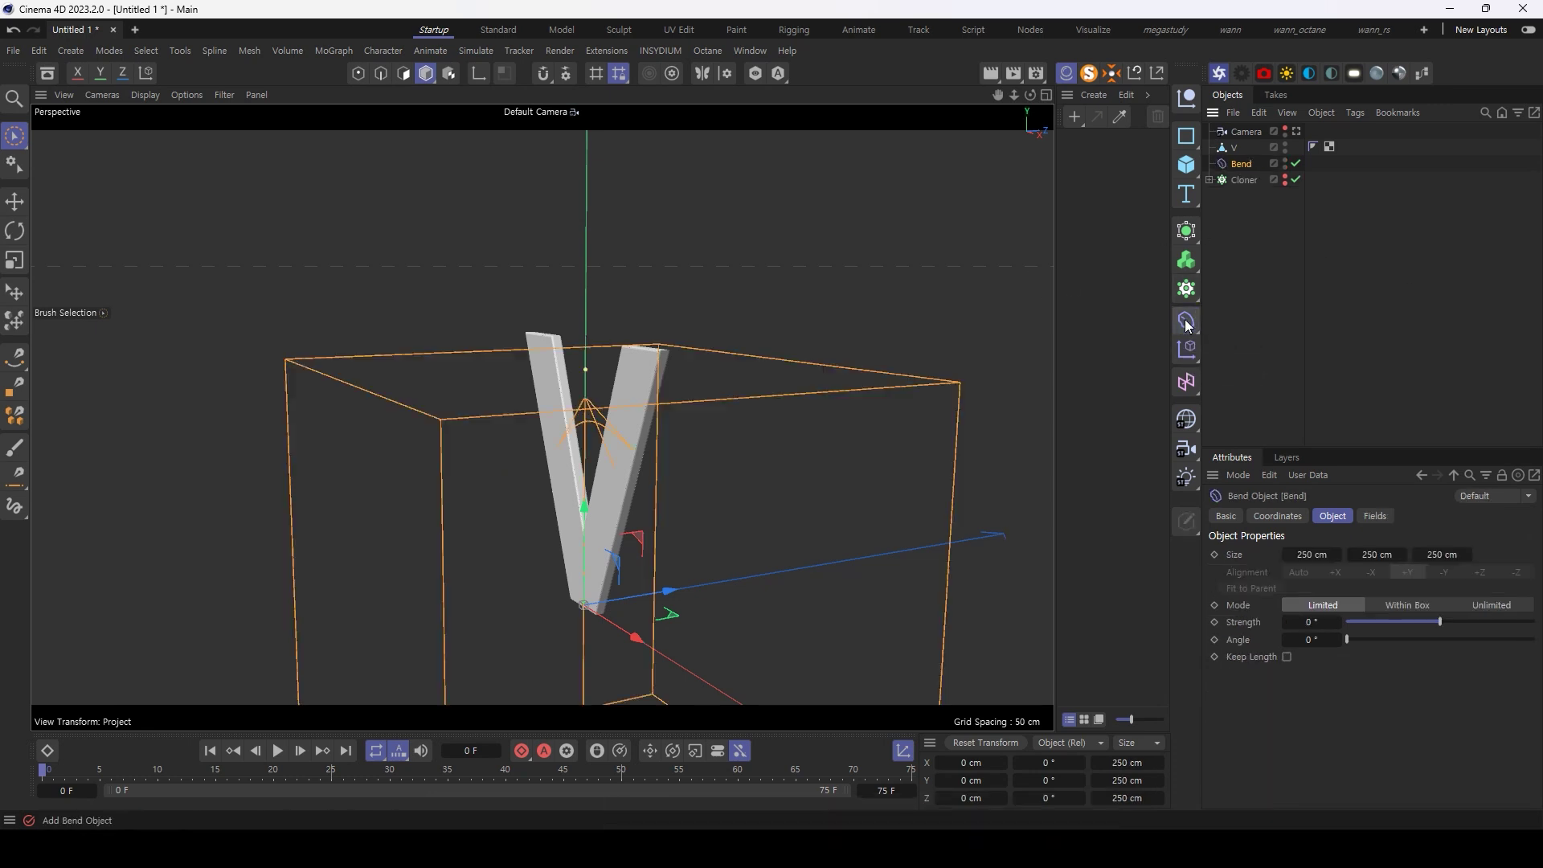
{"action": "left_click", "coordinate": [1235, 147], "text": "ctrl"}
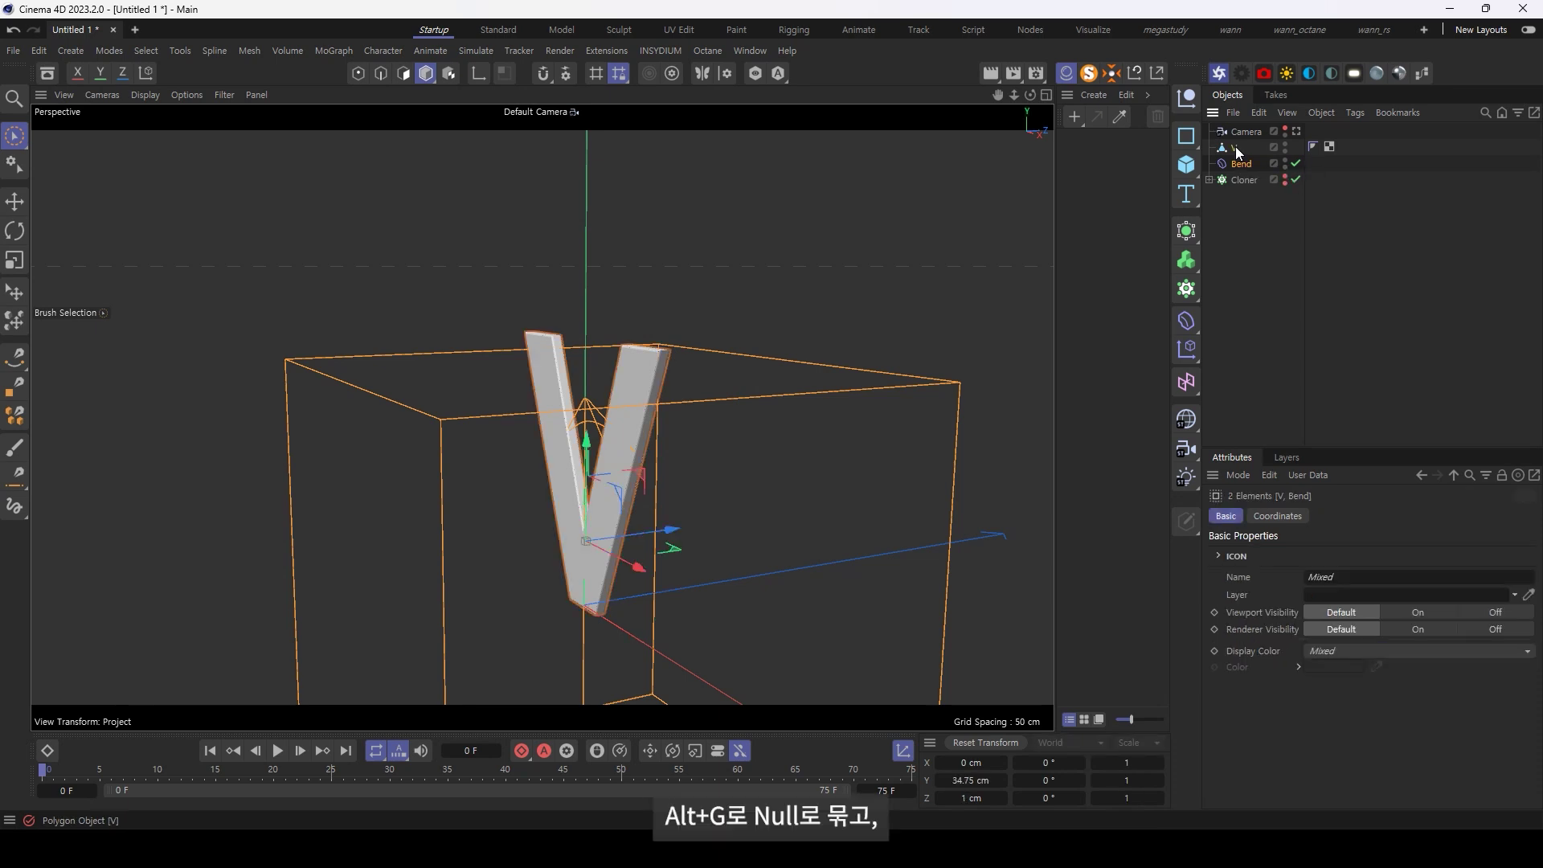
{"action": "key", "text": "alt+g"}
{"action": "type", "text": "V"}
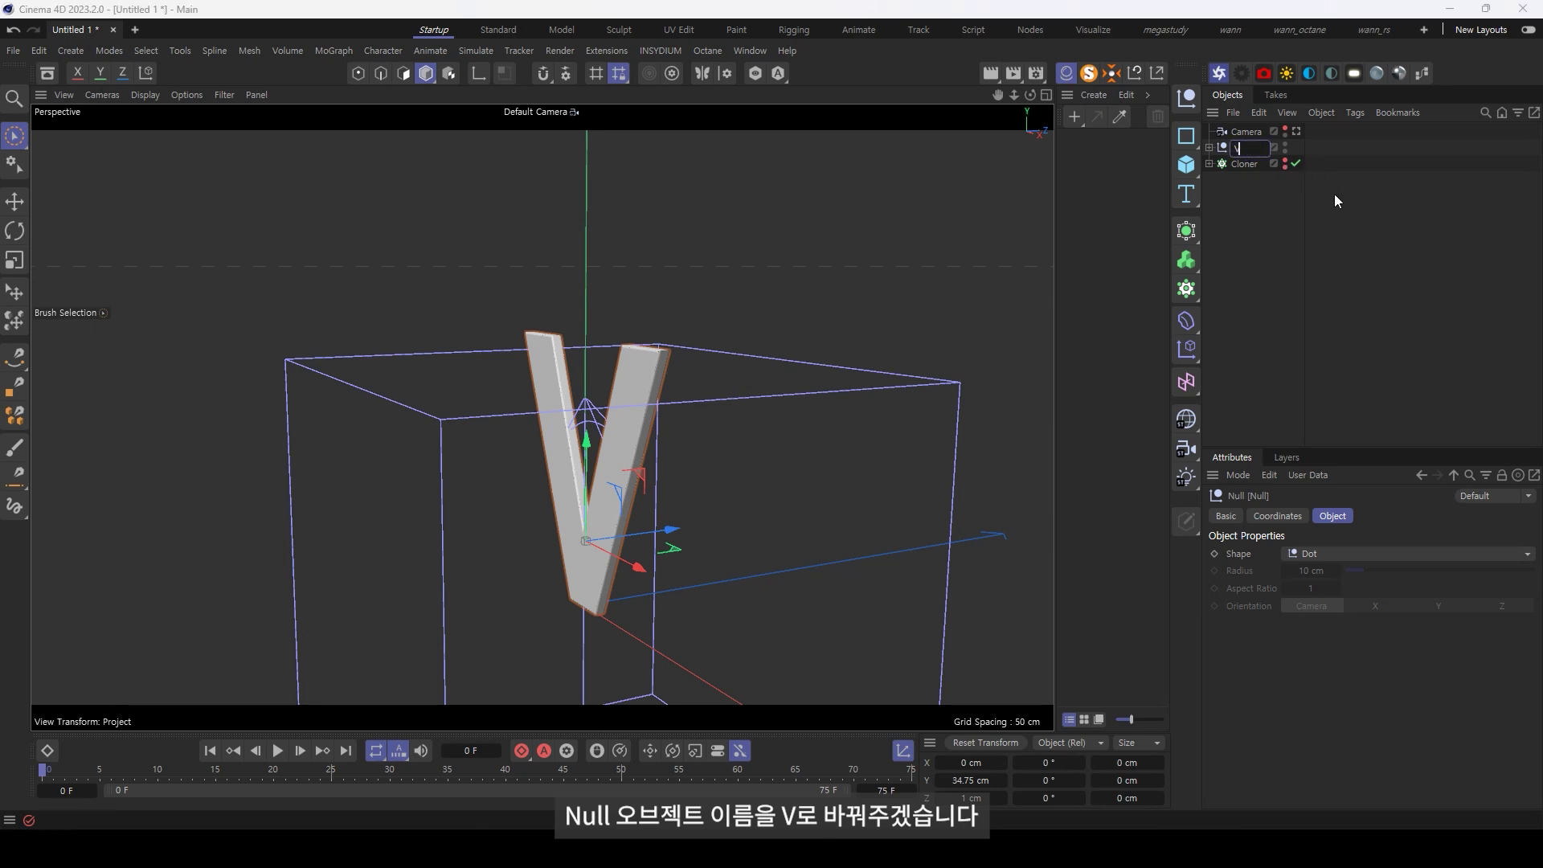
{"action": "key", "text": "Return"}
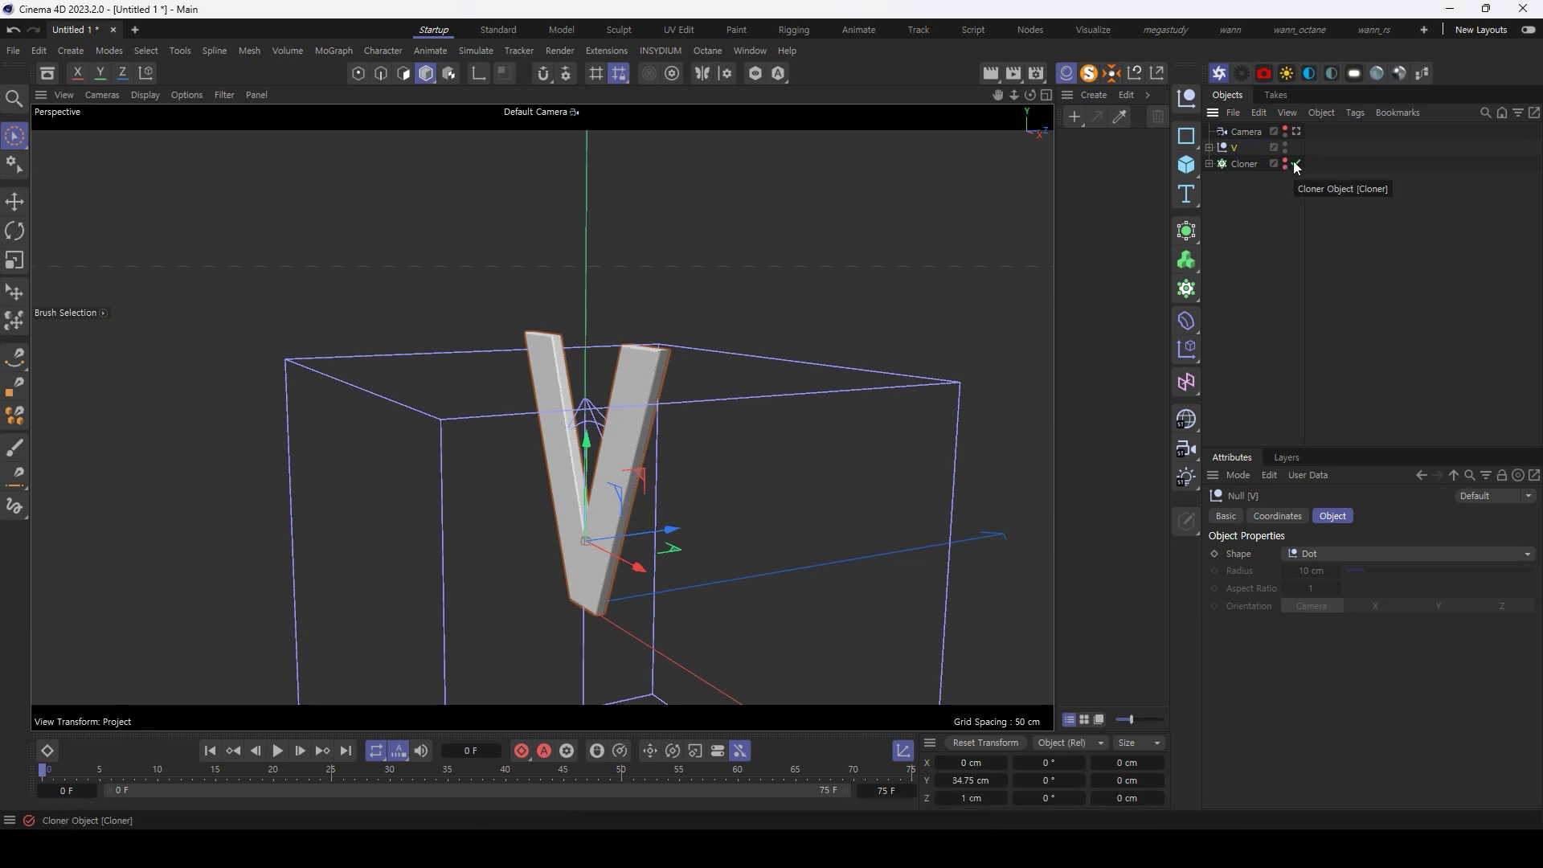
{"action": "left_click", "coordinate": [1208, 148]}
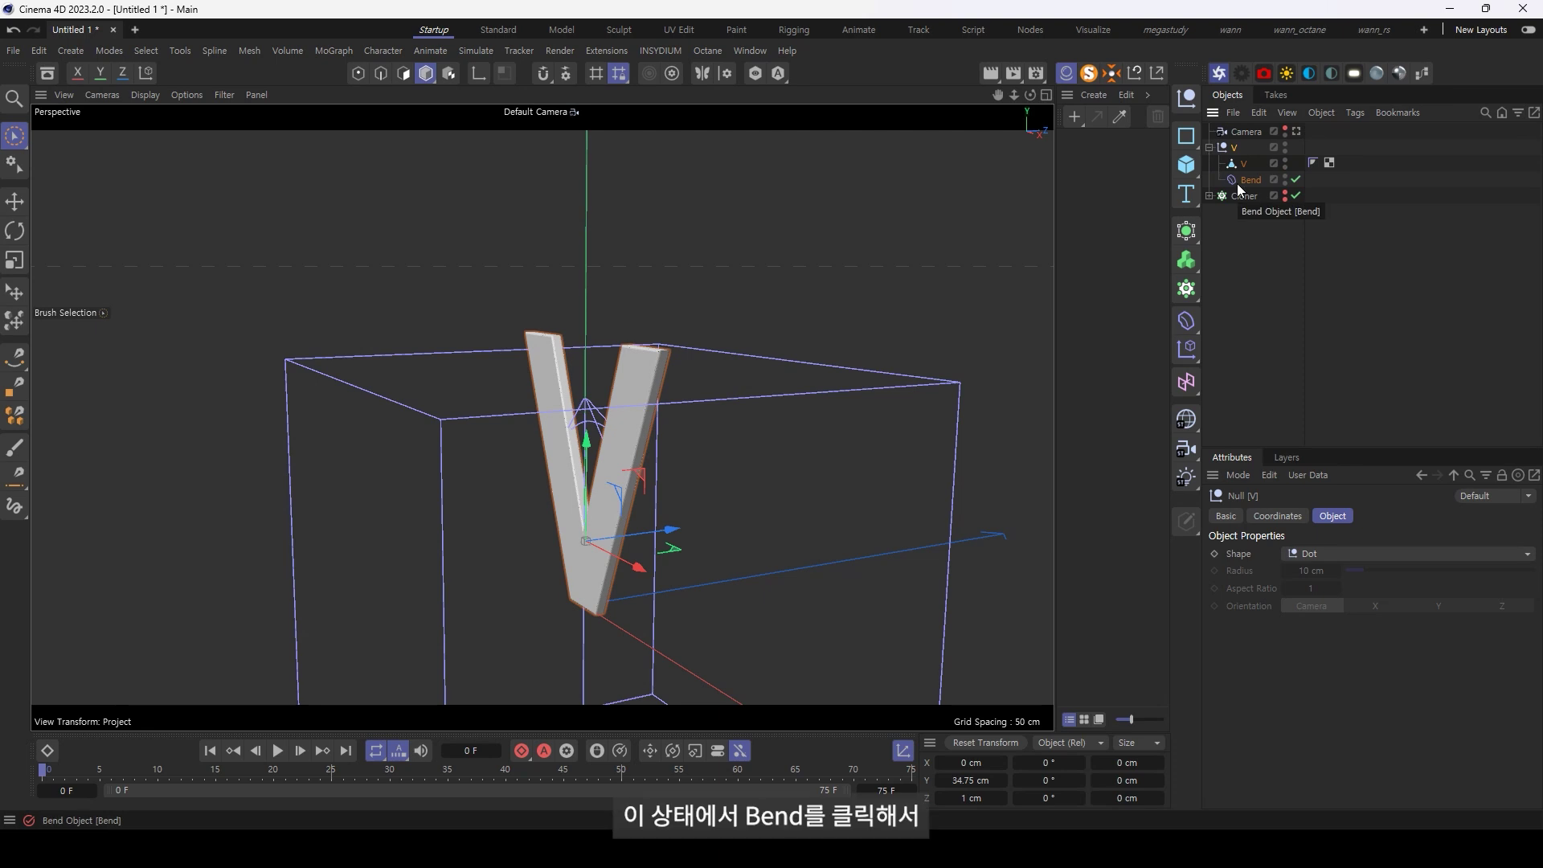
{"action": "left_click", "coordinate": [1241, 182]}
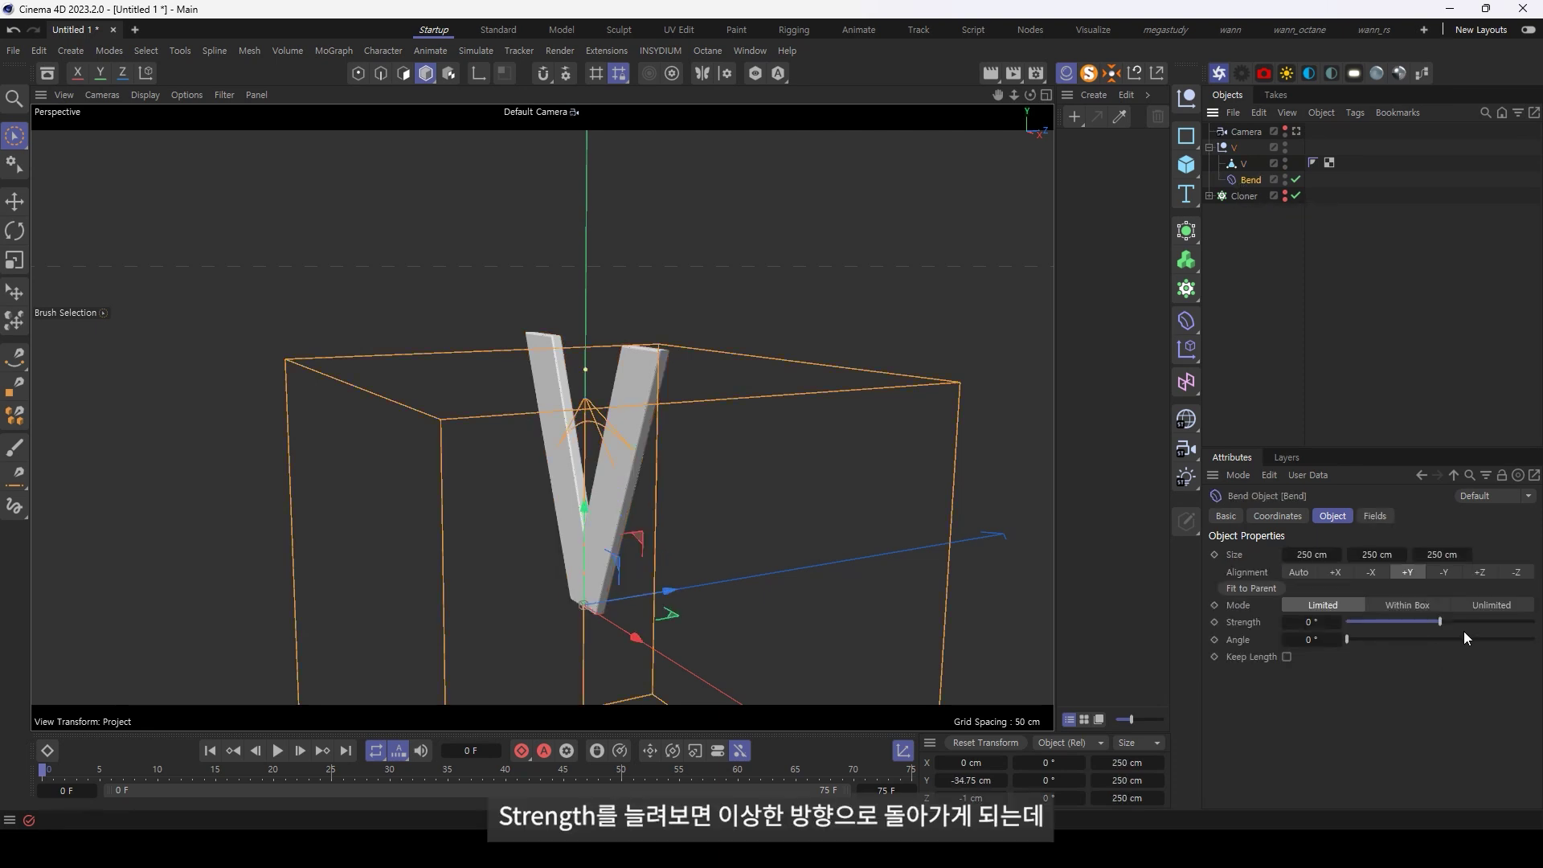
Set the Bend strength to 29° and rotate the deformer to a -90° heading
{"action": "left_click_drag", "start_coordinate": [1439, 621], "coordinate": [1450, 623]}
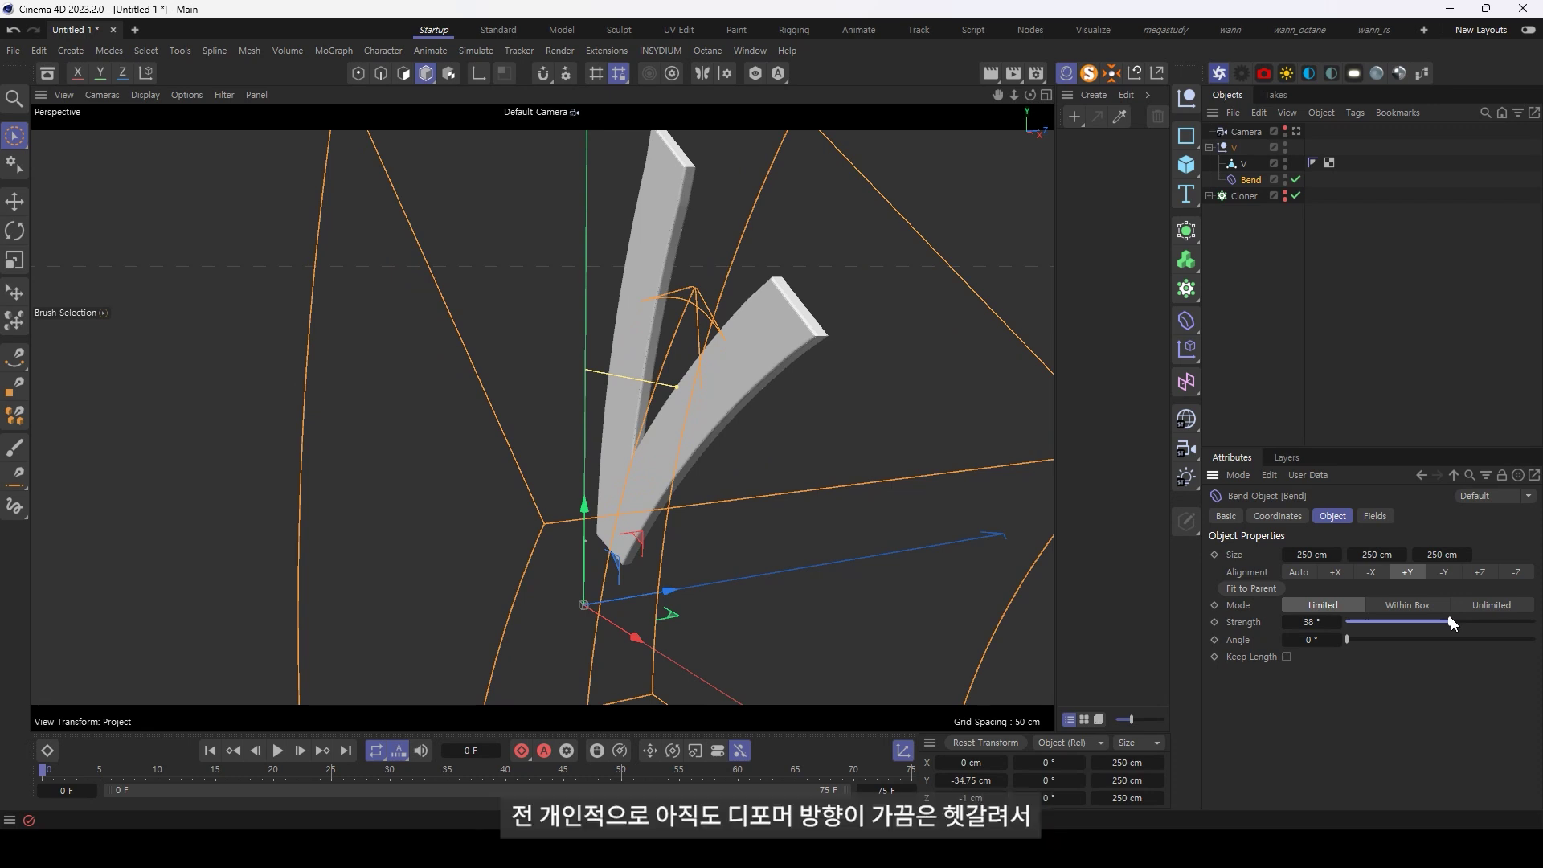
{"action": "left_click_drag", "start_coordinate": [1449, 622], "coordinate": [1448, 623]}
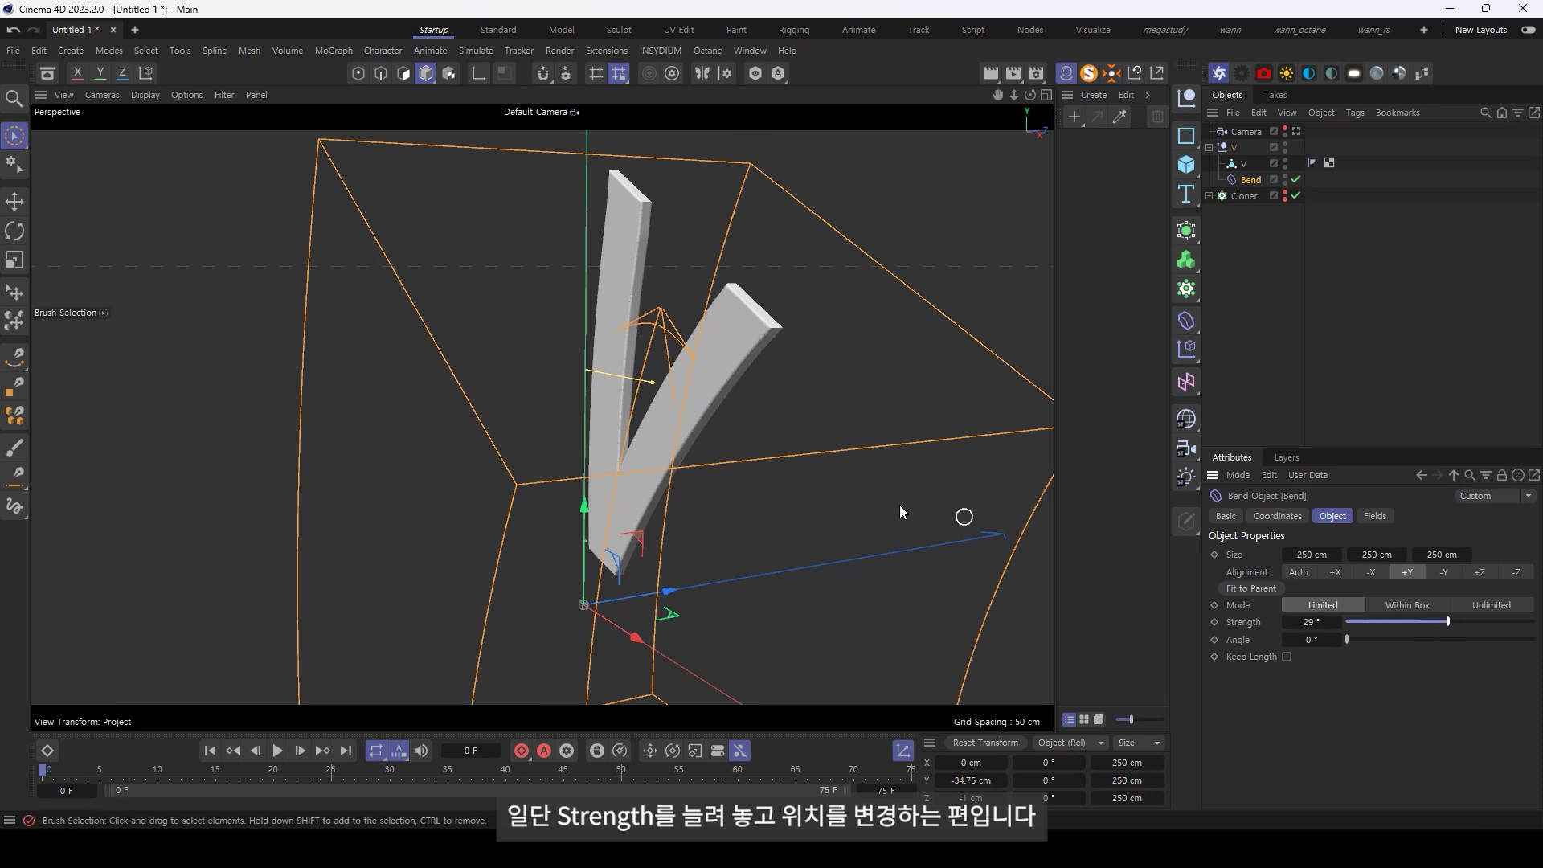
{"action": "scroll", "coordinate": [683, 522], "scroll_direction": "down", "scroll_amount": 2}
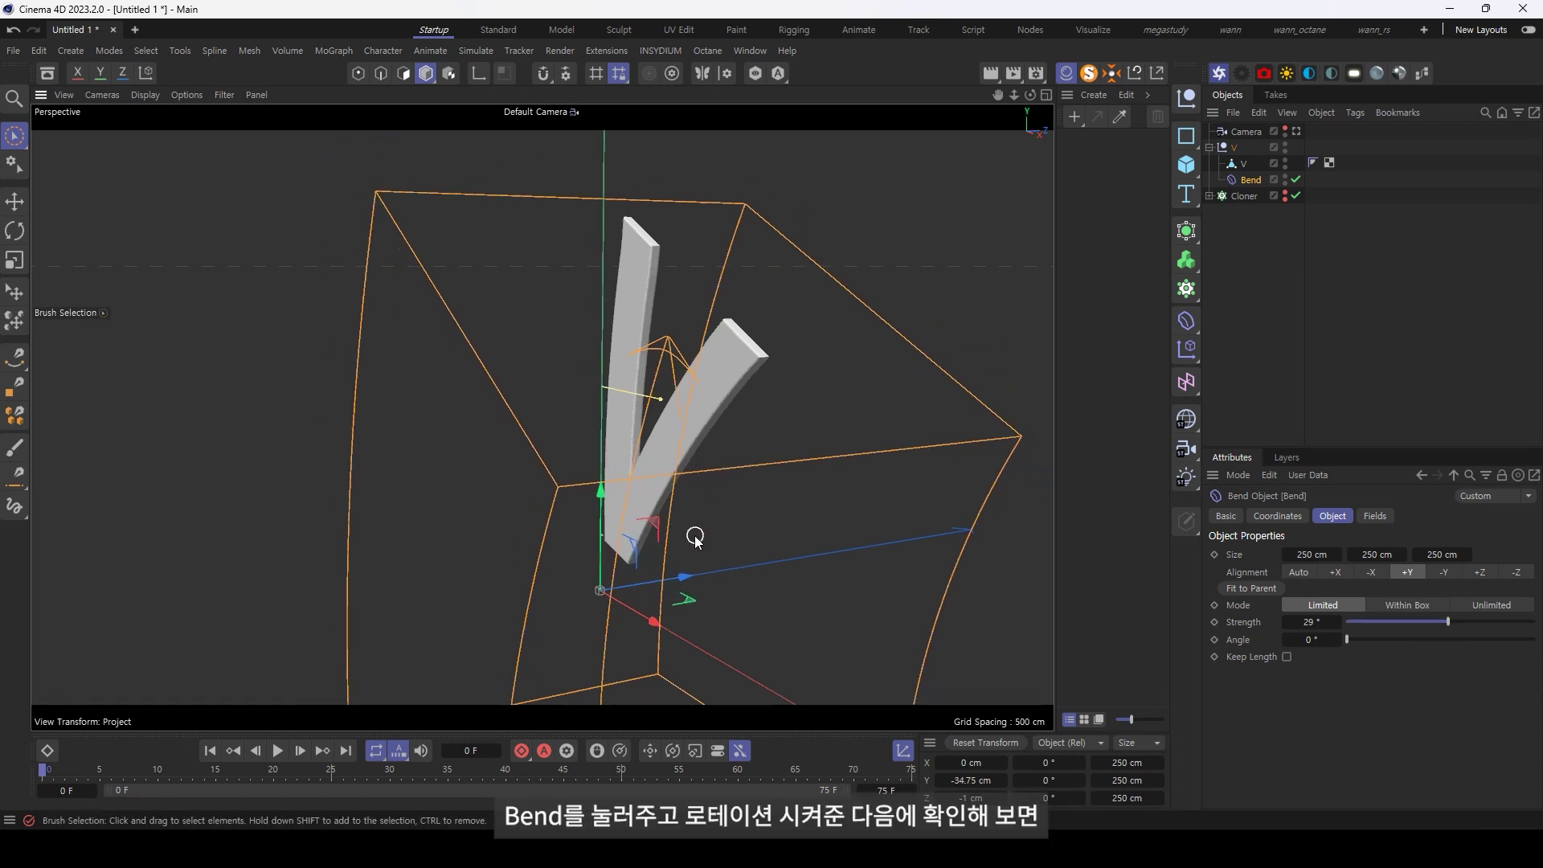
{"action": "key", "text": "r"}
{"action": "mouse_move", "coordinate": [619, 610]}
{"action": "left_mouse_down"}
{"action": "mouse_move", "coordinate": [475, 605]}
{"action": "mouse_move", "coordinate": [609, 572]}
{"action": "mouse_move", "coordinate": [595, 586]}
{"action": "mouse_move", "coordinate": [562, 461]}
{"action": "mouse_move", "coordinate": [585, 490]}
{"action": "mouse_move", "coordinate": [577, 419]}
{"action": "mouse_move", "coordinate": [595, 489]}
{"action": "mouse_move", "coordinate": [595, 441]}
{"action": "left_mouse_up"}
Raise the Bend deformer along Y and enable Keep Length to preserve the V's size
{"action": "right_click", "coordinate": [610, 572]}
{"action": "left_click", "coordinate": [643, 611]}
{"action": "left_click", "coordinate": [1265, 180]}
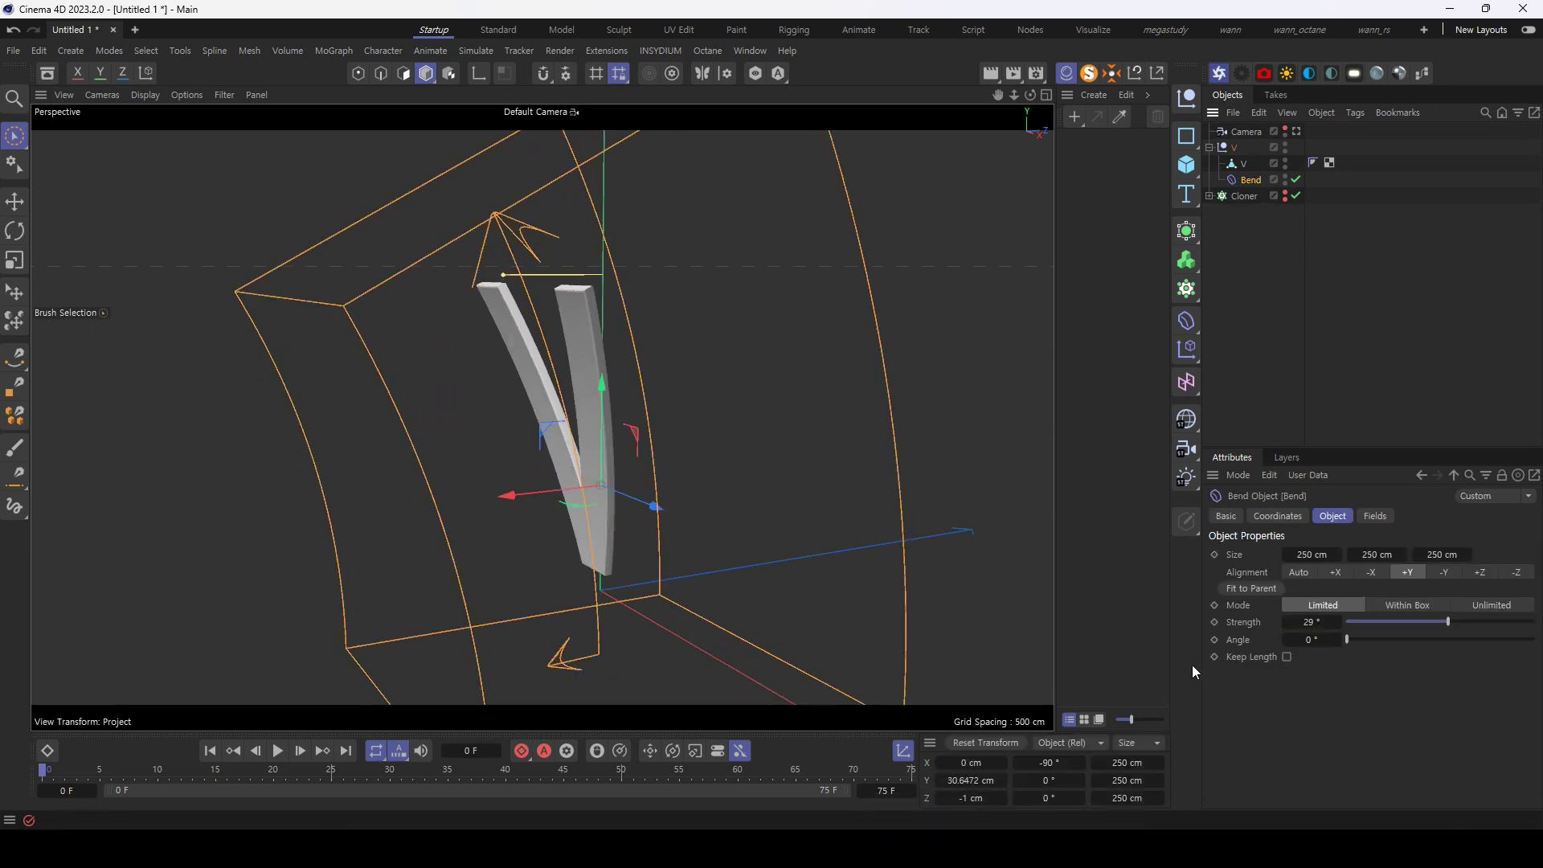
{"action": "left_click", "coordinate": [1287, 657]}
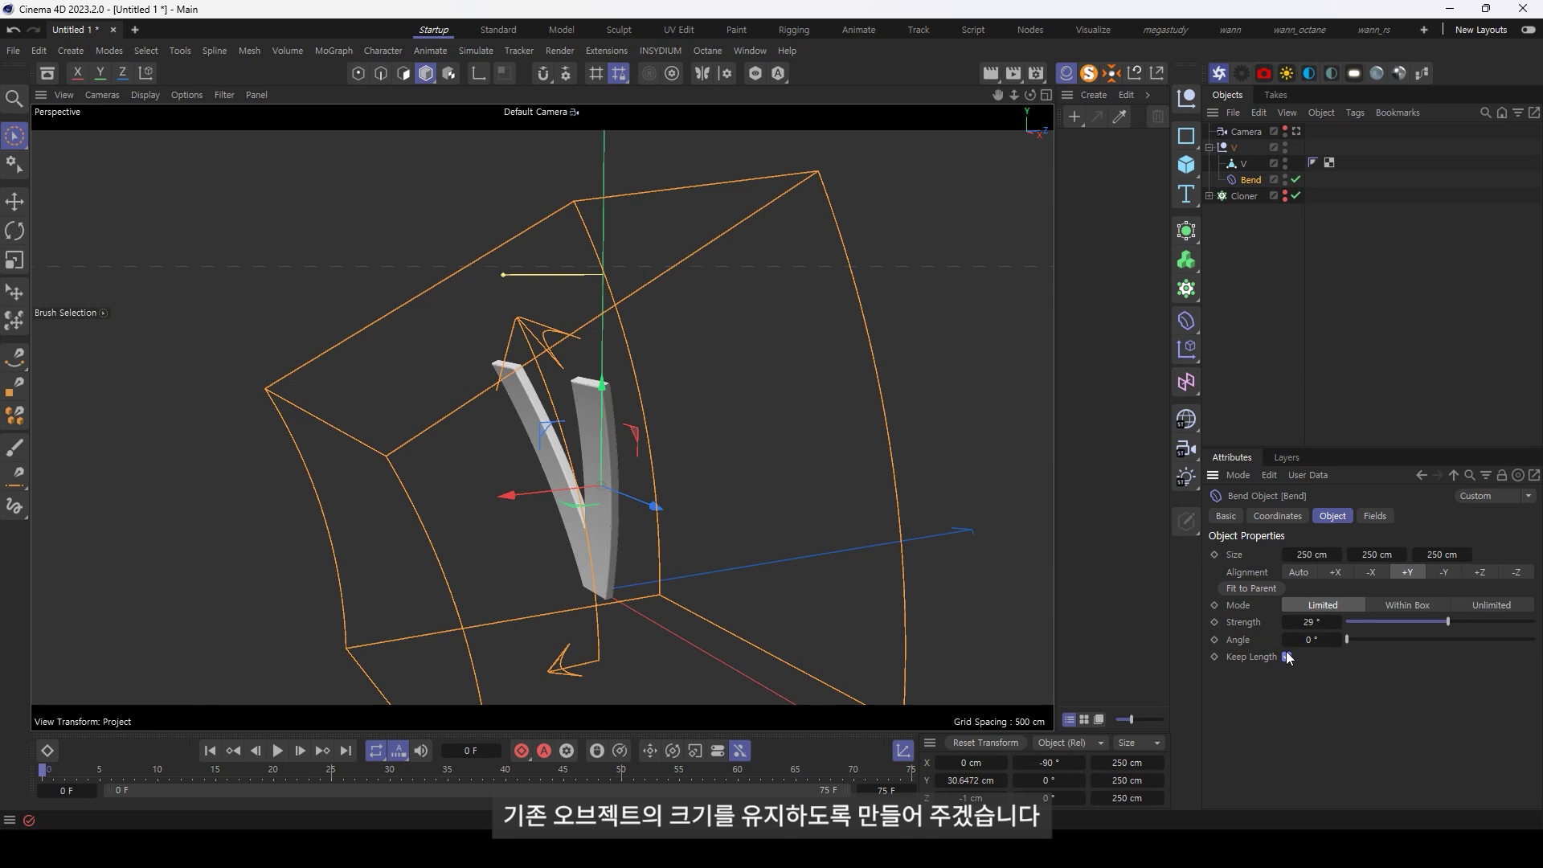
Scale down the Bend cage and set its Size Y to 162.25 cm
{"action": "key", "text": "t"}
{"action": "mouse_move", "coordinate": [842, 588]}
{"action": "left_mouse_down"}
{"action": "mouse_move", "coordinate": [630, 625]}
{"action": "mouse_move", "coordinate": [312, 615]}
{"action": "left_mouse_up"}
{"action": "left_click", "coordinate": [1251, 180]}
{"action": "left_click_drag", "start_coordinate": [1367, 556], "coordinate": [1416, 555]}
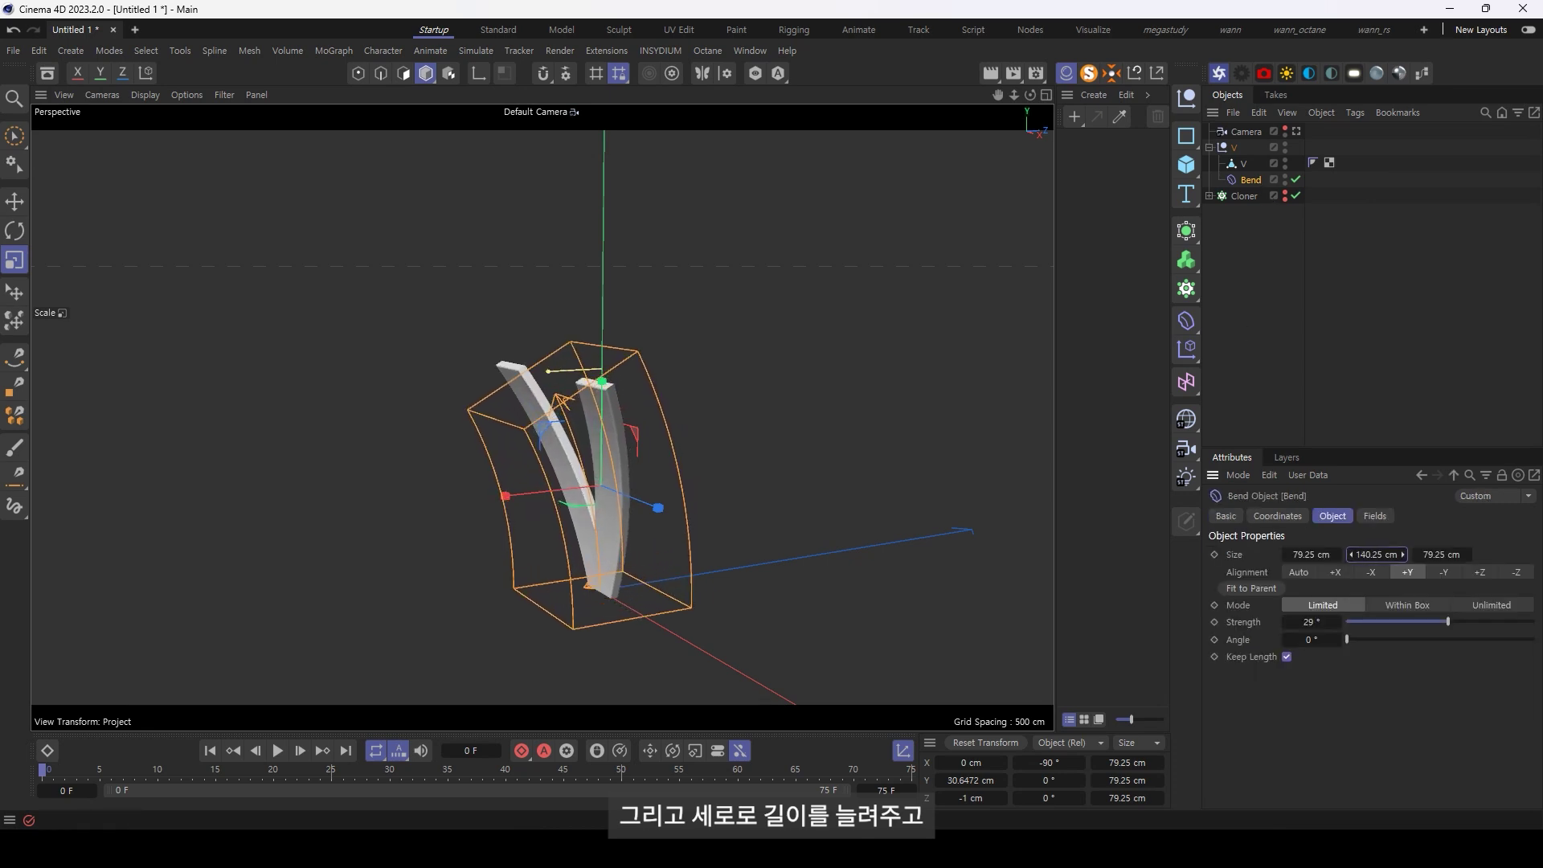
{"action": "left_click_drag", "start_coordinate": [1371, 555], "coordinate": [1398, 556]}
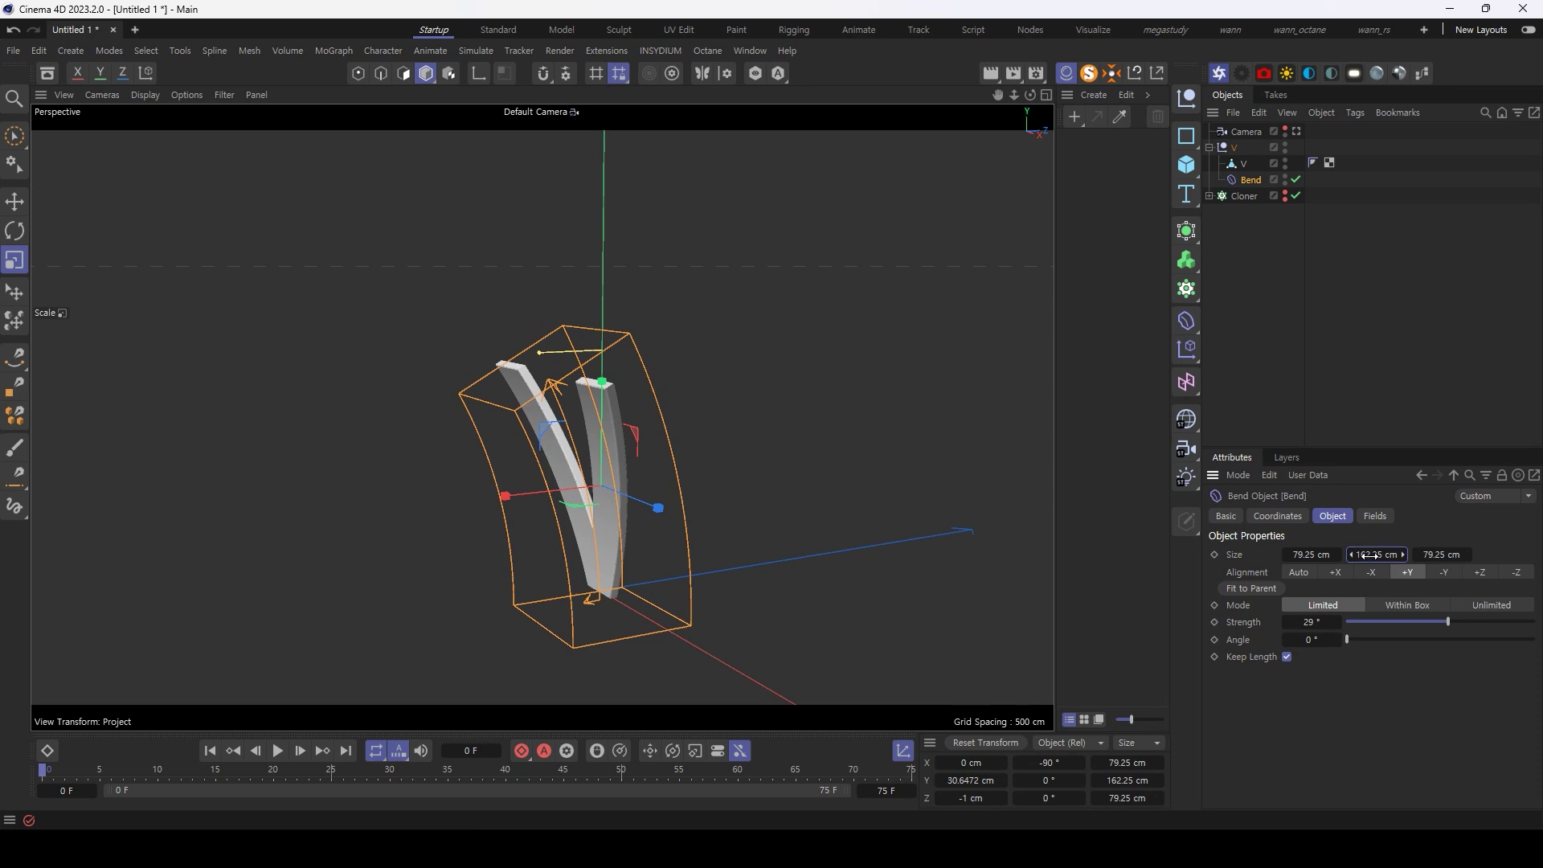
Raise the Bend strength to 188° and position the deformer above the V
{"action": "left_click_drag", "start_coordinate": [1453, 621], "coordinate": [1464, 620]}
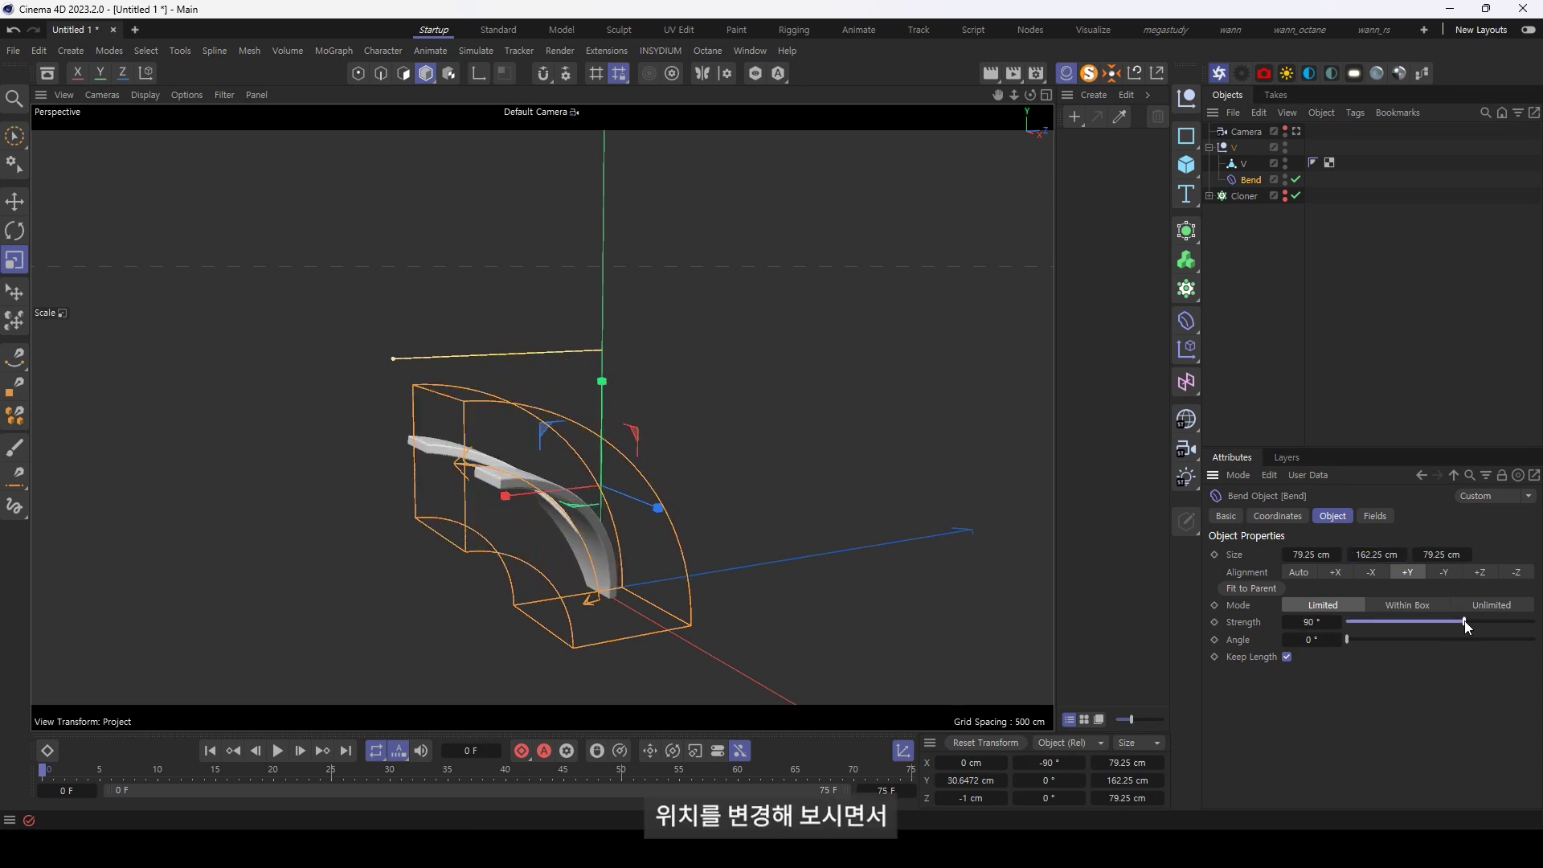
{"action": "key", "text": "q"}
{"action": "mouse_move", "coordinate": [604, 421]}
{"action": "left_mouse_down"}
{"action": "mouse_move", "coordinate": [590, 366]}
{"action": "mouse_move", "coordinate": [605, 480]}
{"action": "mouse_move", "coordinate": [605, 412]}
{"action": "left_mouse_up"}
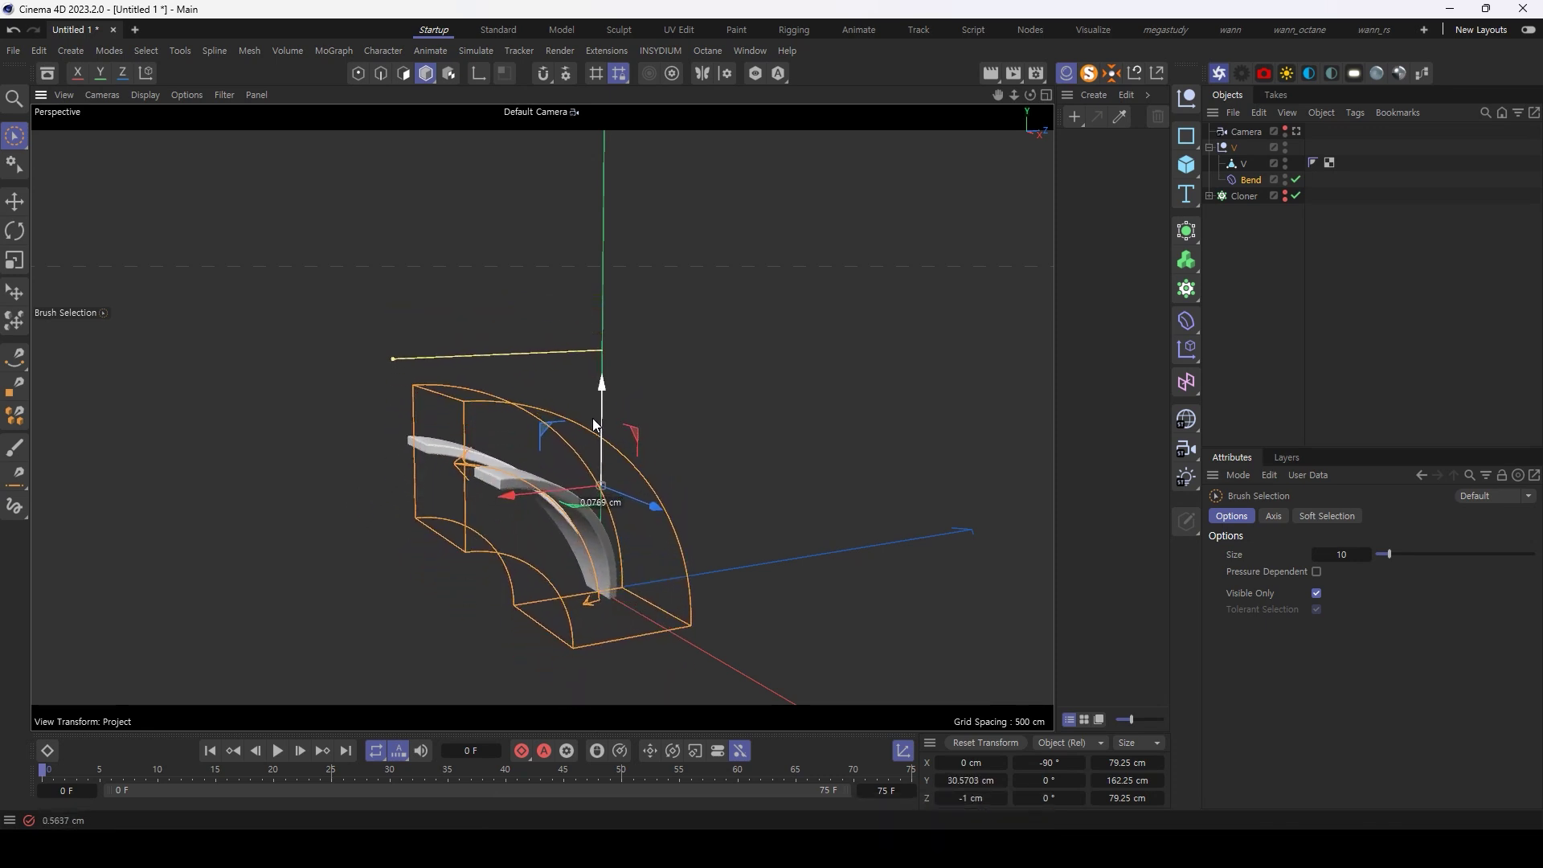
{"action": "left_click_drag", "start_coordinate": [1463, 619], "coordinate": [1489, 622]}
{"action": "mouse_move", "coordinate": [629, 357]}
{"action": "left_mouse_down"}
{"action": "mouse_move", "coordinate": [635, 223]}
{"action": "mouse_move", "coordinate": [643, 552]}
{"action": "mouse_move", "coordinate": [649, 241]}
{"action": "mouse_move", "coordinate": [652, 274]}
{"action": "left_mouse_up"}
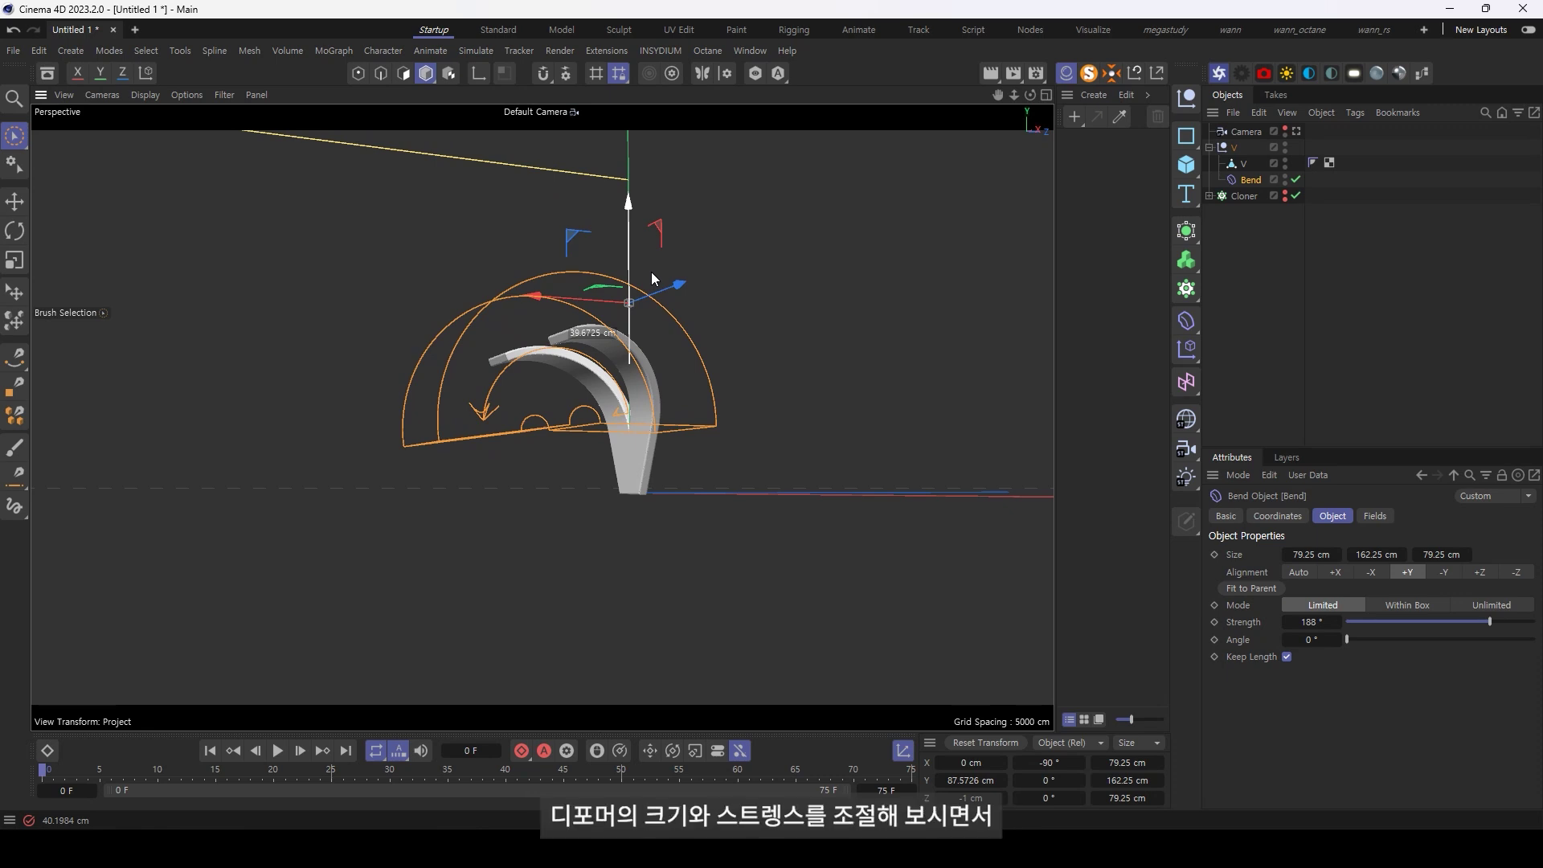
{"action": "mouse_move", "coordinate": [651, 273]}
{"action": "left_mouse_down"}
{"action": "mouse_move", "coordinate": [649, 218]}
{"action": "mouse_move", "coordinate": [646, 315]}
{"action": "left_mouse_up"}
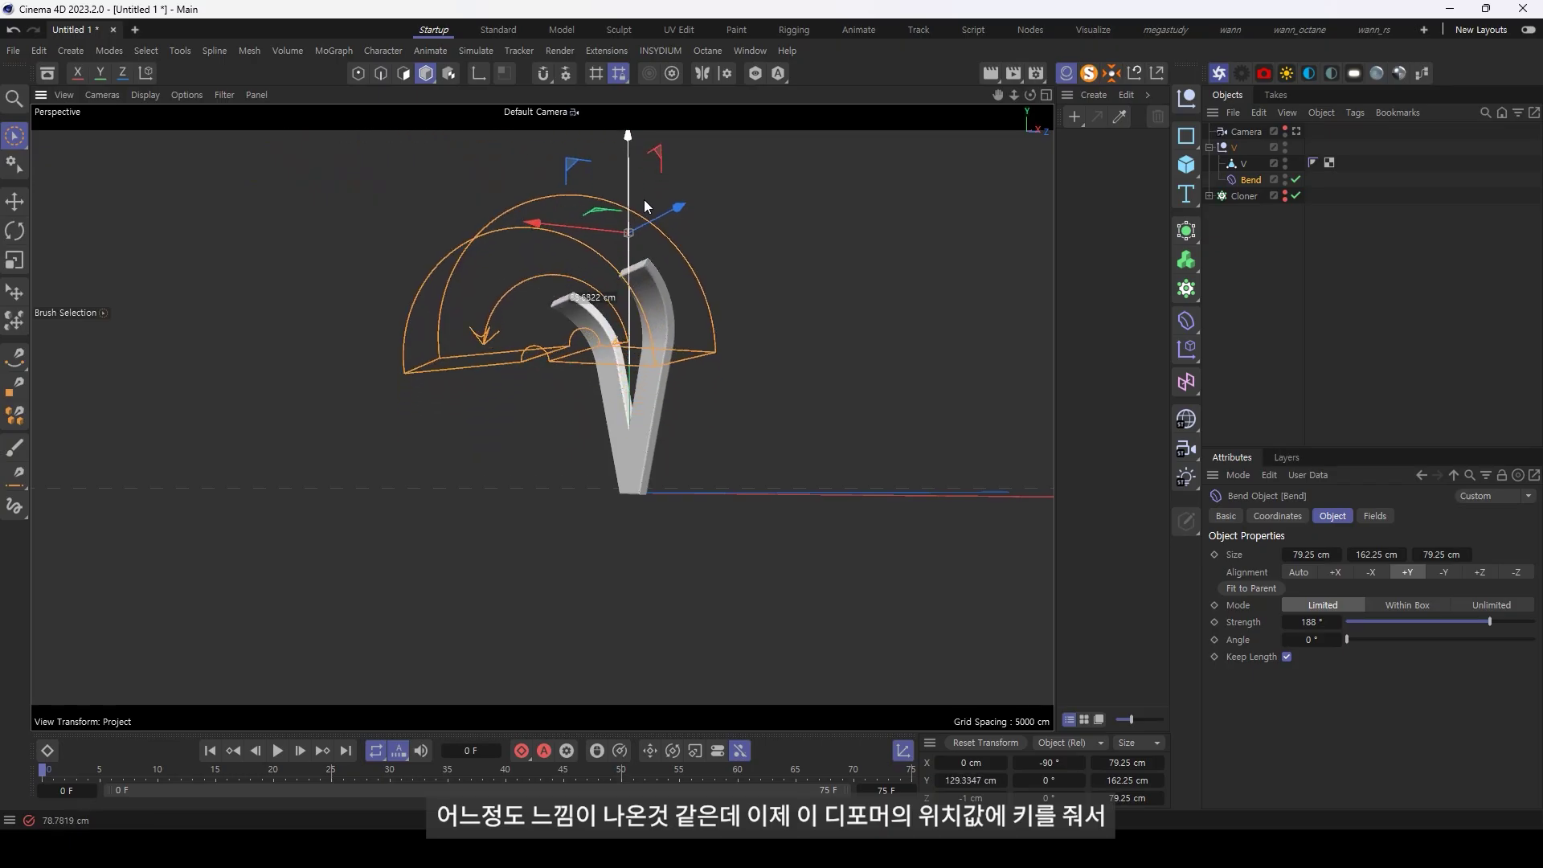
{"action": "left_click_drag", "start_coordinate": [644, 199], "coordinate": [644, 302]}
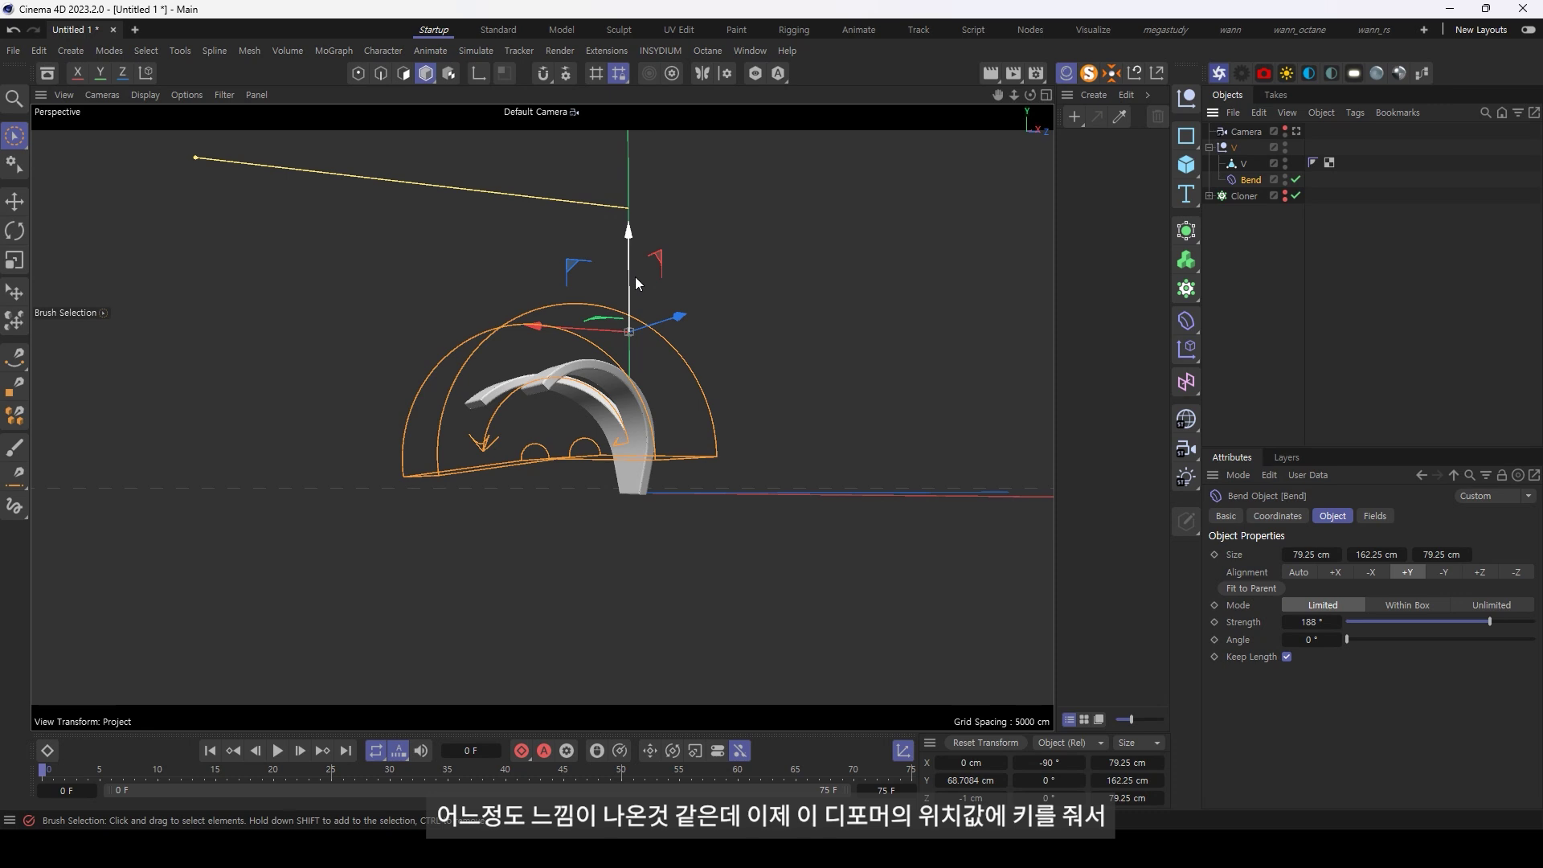
{"action": "mouse_move", "coordinate": [634, 278]}
{"action": "left_mouse_down"}
{"action": "mouse_move", "coordinate": [620, 170]}
{"action": "mouse_move", "coordinate": [606, 440]}
{"action": "mouse_move", "coordinate": [623, 186]}
{"action": "left_mouse_up"}
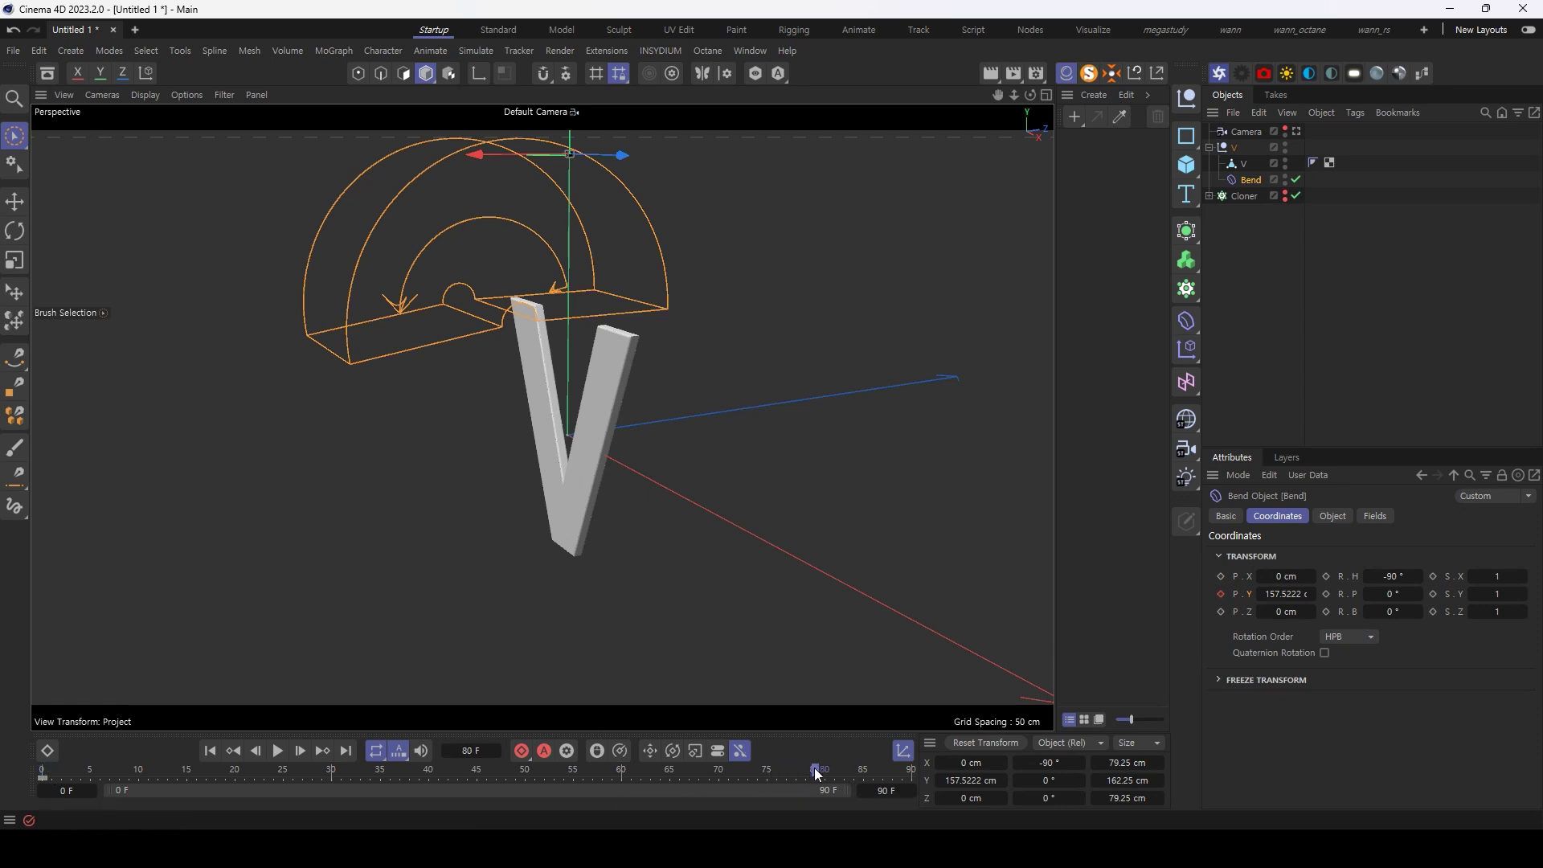
At frame 80, set the Bend's P.Y to -79.48 cm and record a key
{"action": "left_click_drag", "start_coordinate": [1311, 594], "coordinate": [1093, 593]}
{"action": "left_click_drag", "start_coordinate": [1253, 593], "coordinate": [1264, 594]}
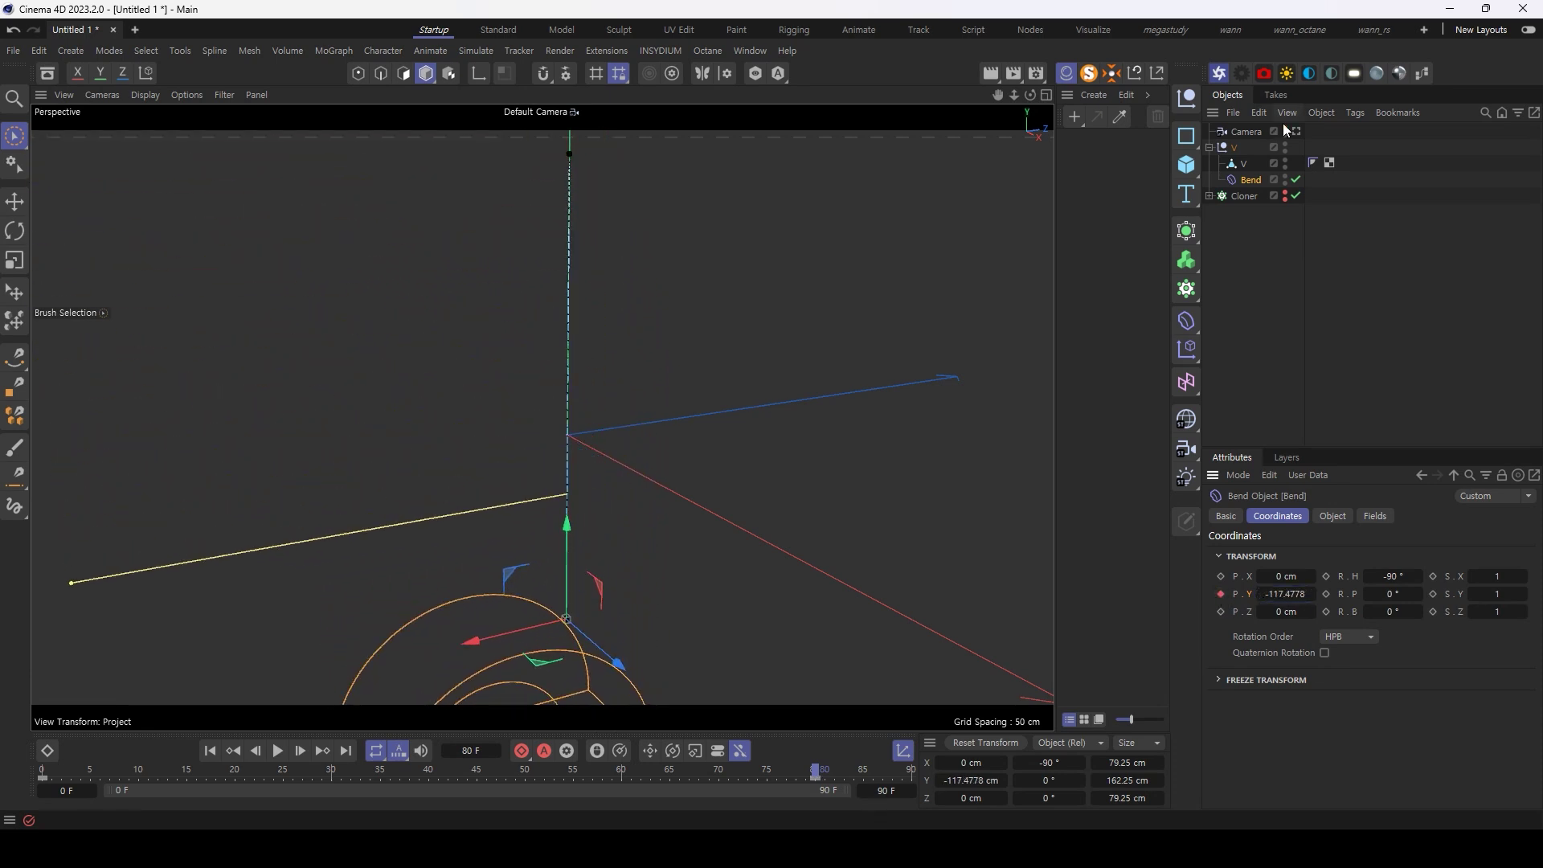
{"action": "left_click", "coordinate": [1221, 595]}
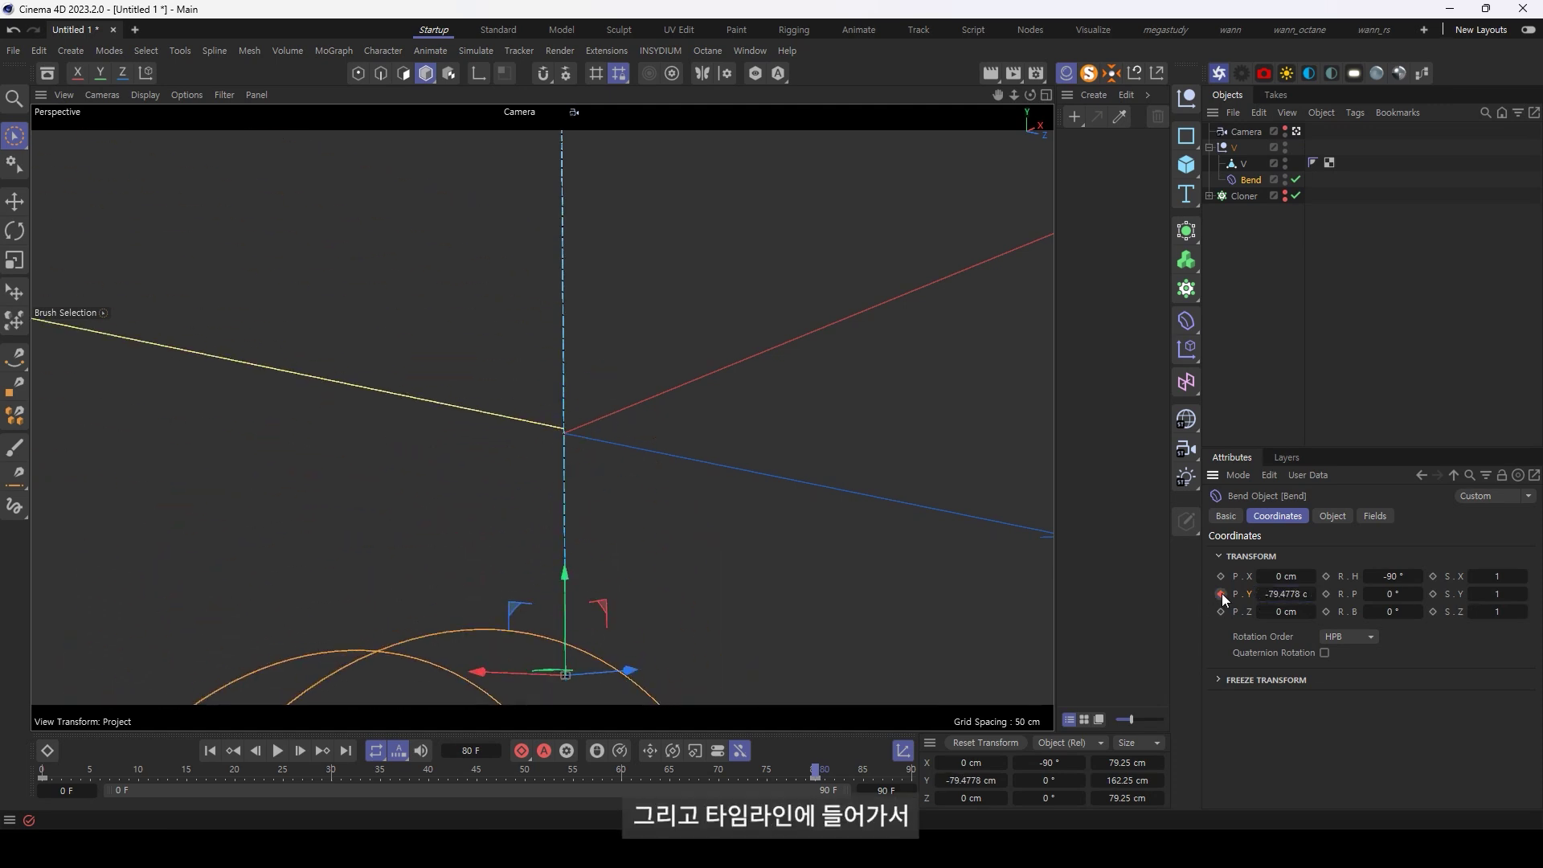
{"action": "key", "text": "shift+alt+F3"}
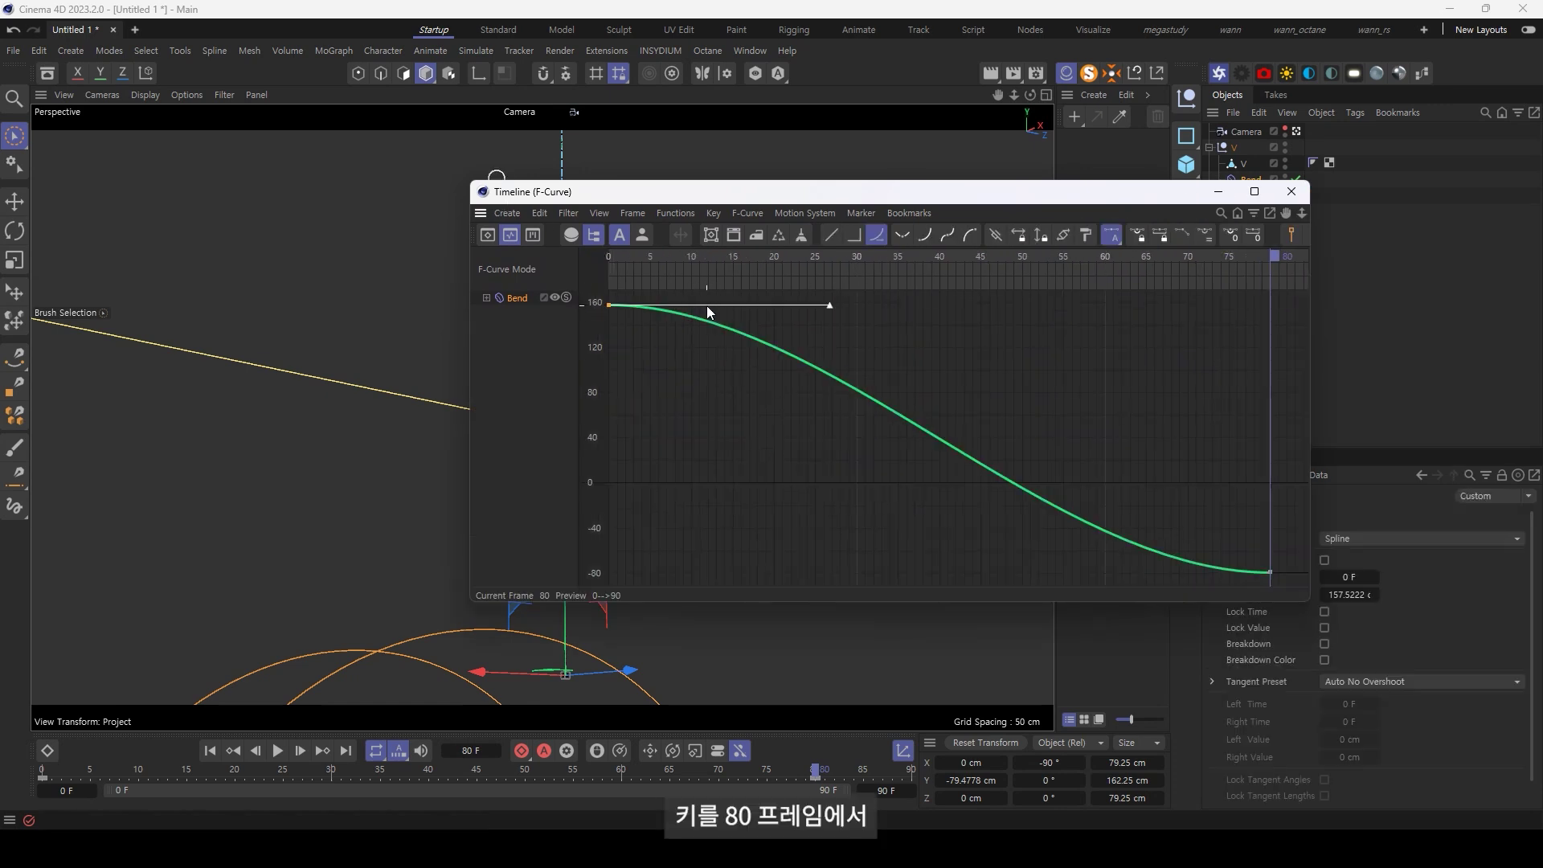
Flatten the Bend Y curve's tangent at frame 80 and steepen its start at frame 0
{"action": "left_click", "coordinate": [1270, 571]}
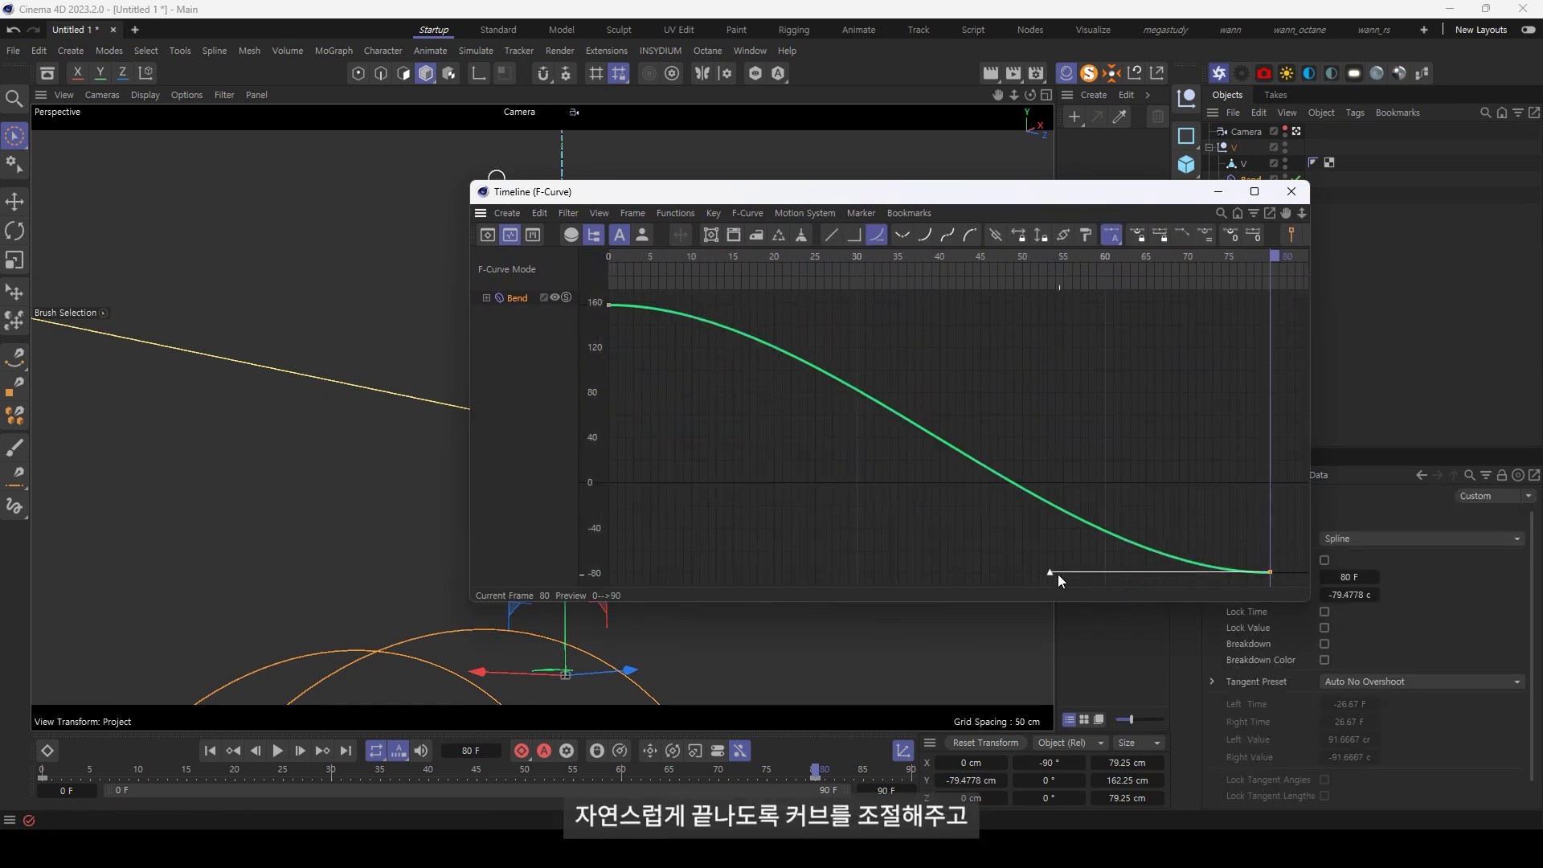
{"action": "left_click_drag", "start_coordinate": [1049, 572], "coordinate": [977, 575]}
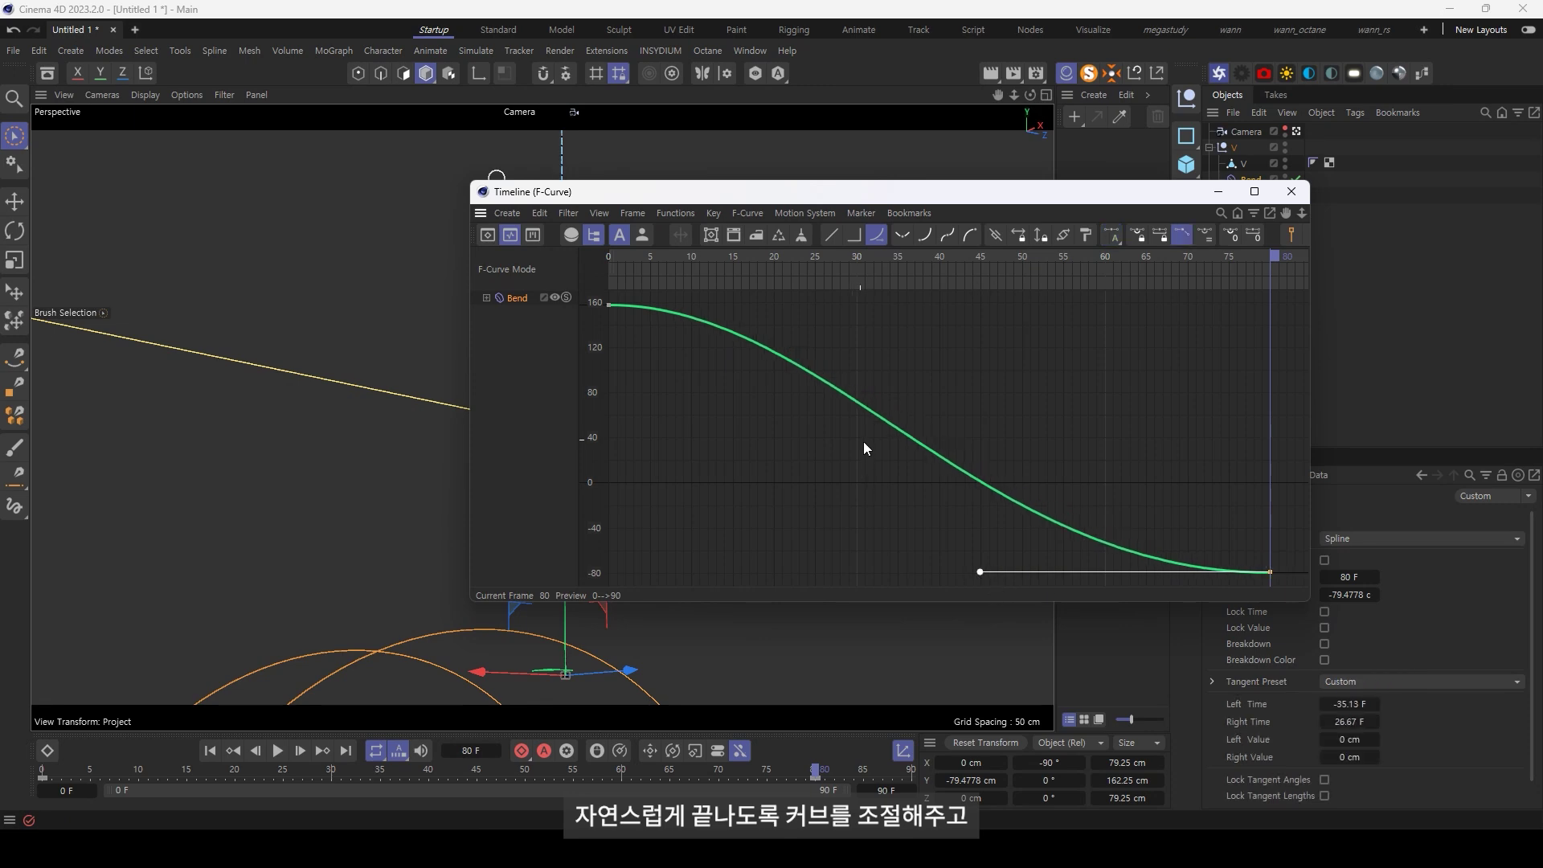
{"action": "left_click_drag", "start_coordinate": [830, 305], "coordinate": [785, 420]}
{"action": "key", "text": "shift+F3"}
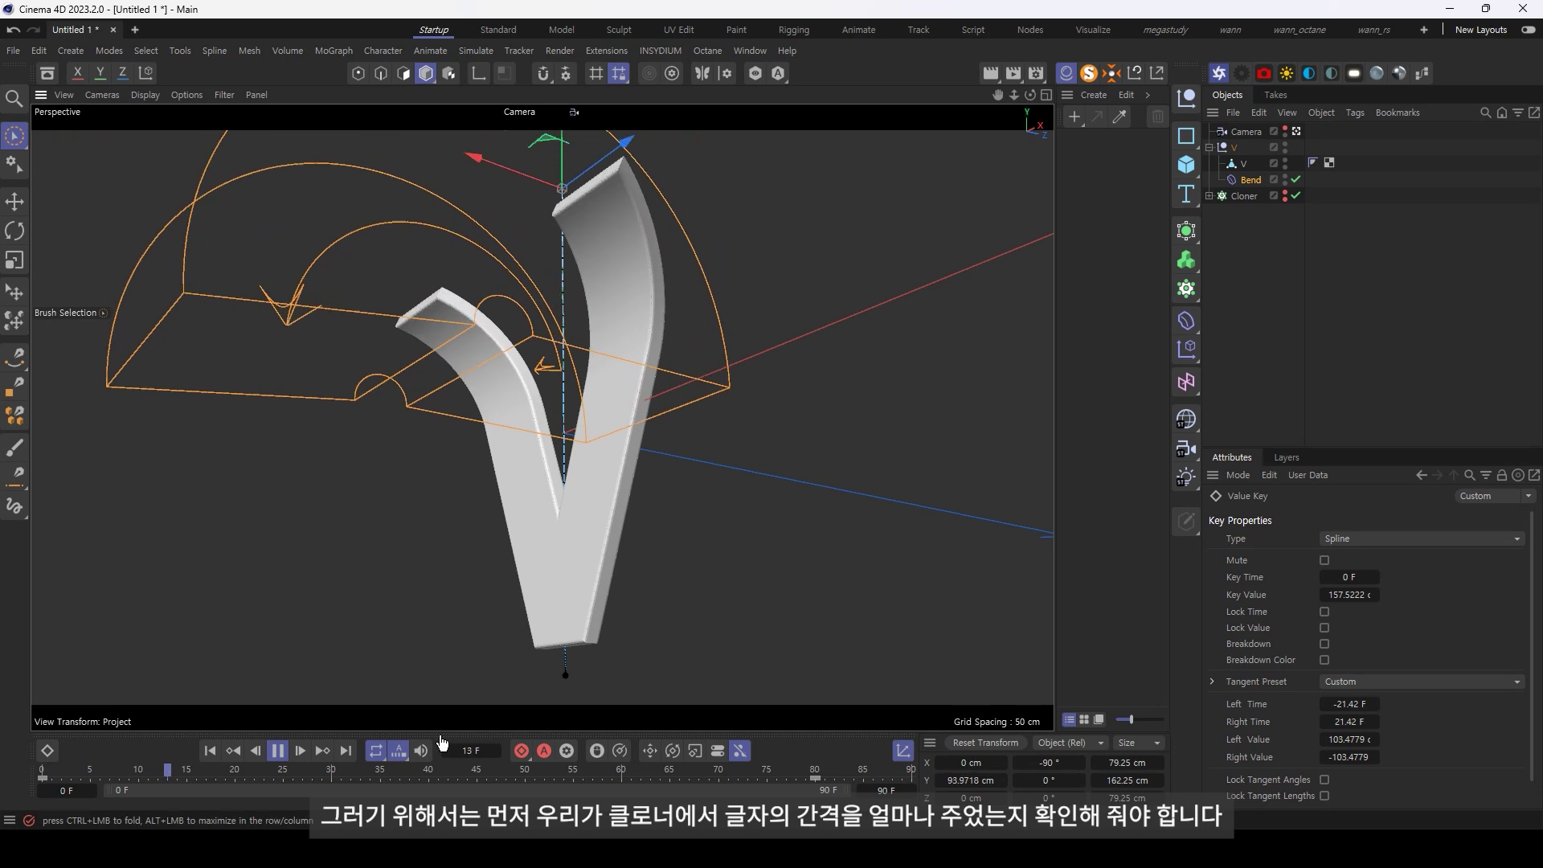
Unhide the Cloner, set its P.Z to 6.5 cm, and select it together with the V
{"action": "left_click", "coordinate": [1284, 196]}
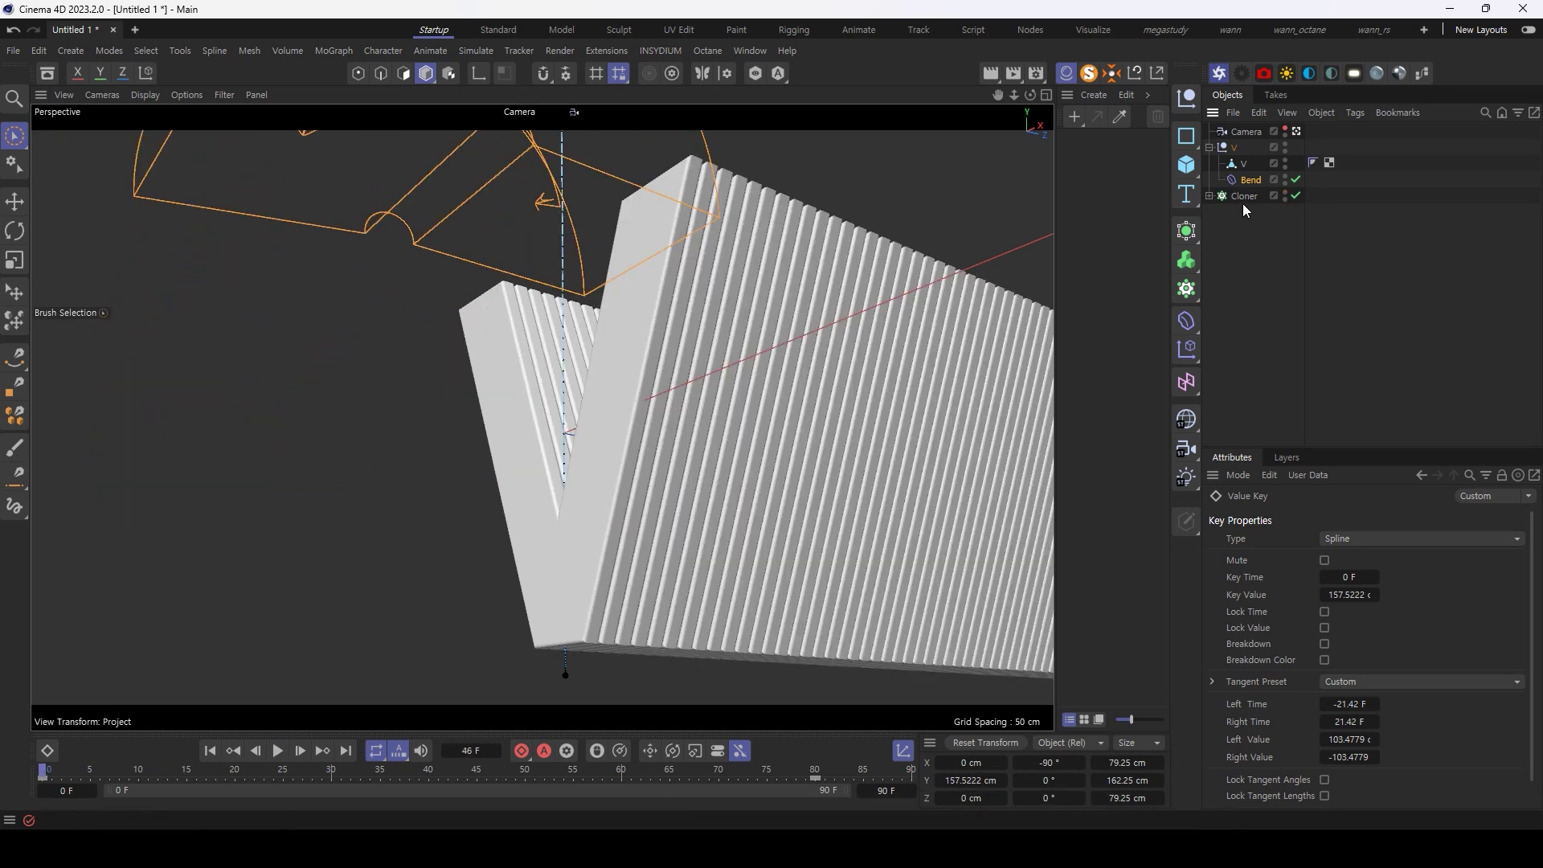
{"action": "left_click", "coordinate": [1241, 203]}
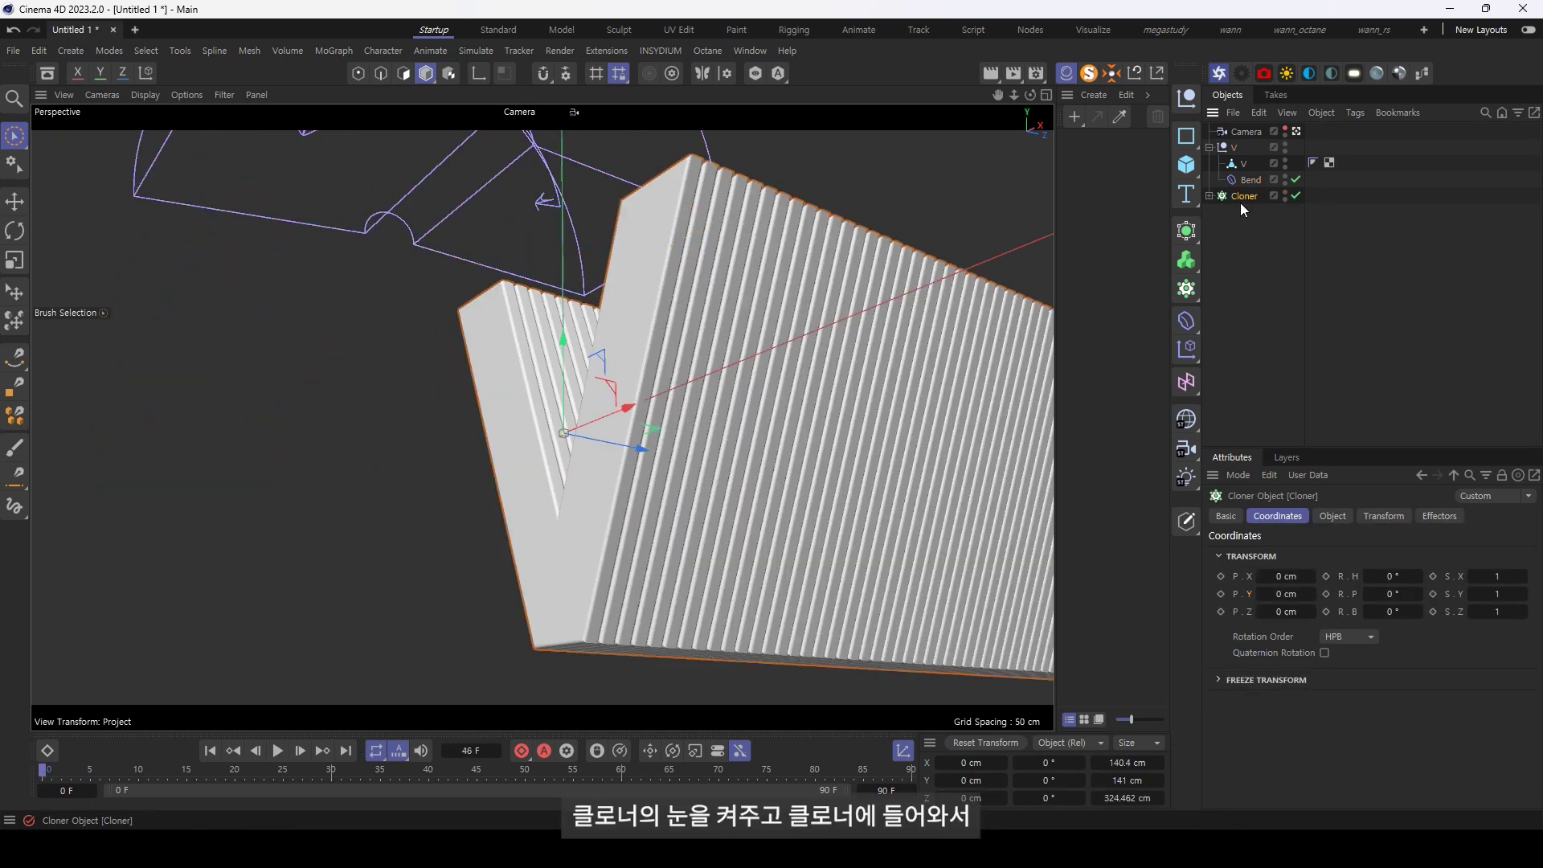
{"action": "left_click", "coordinate": [1332, 508]}
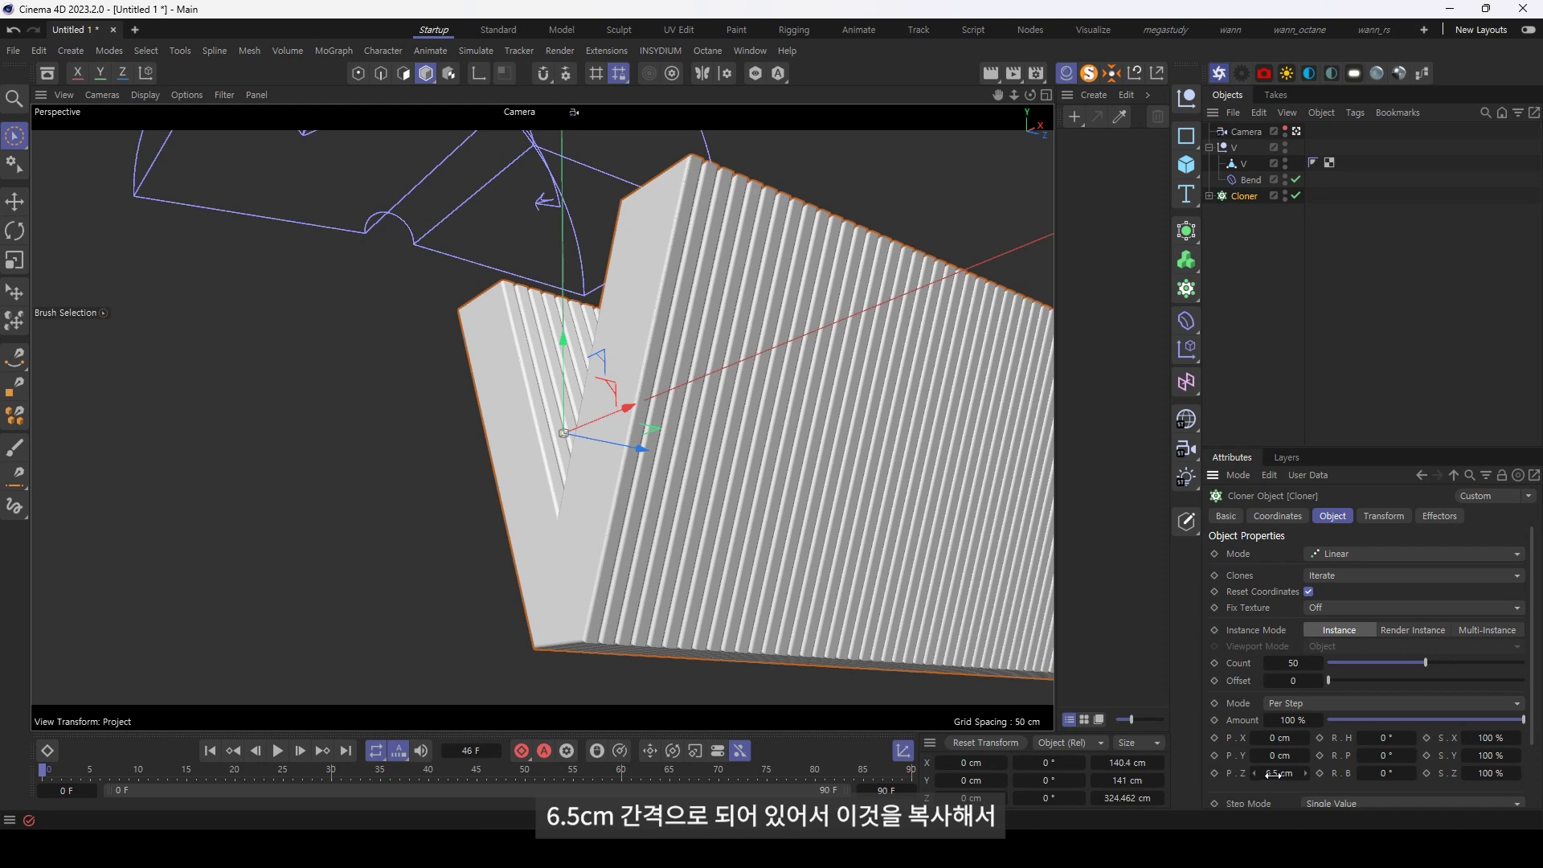
{"action": "left_click", "coordinate": [1279, 516]}
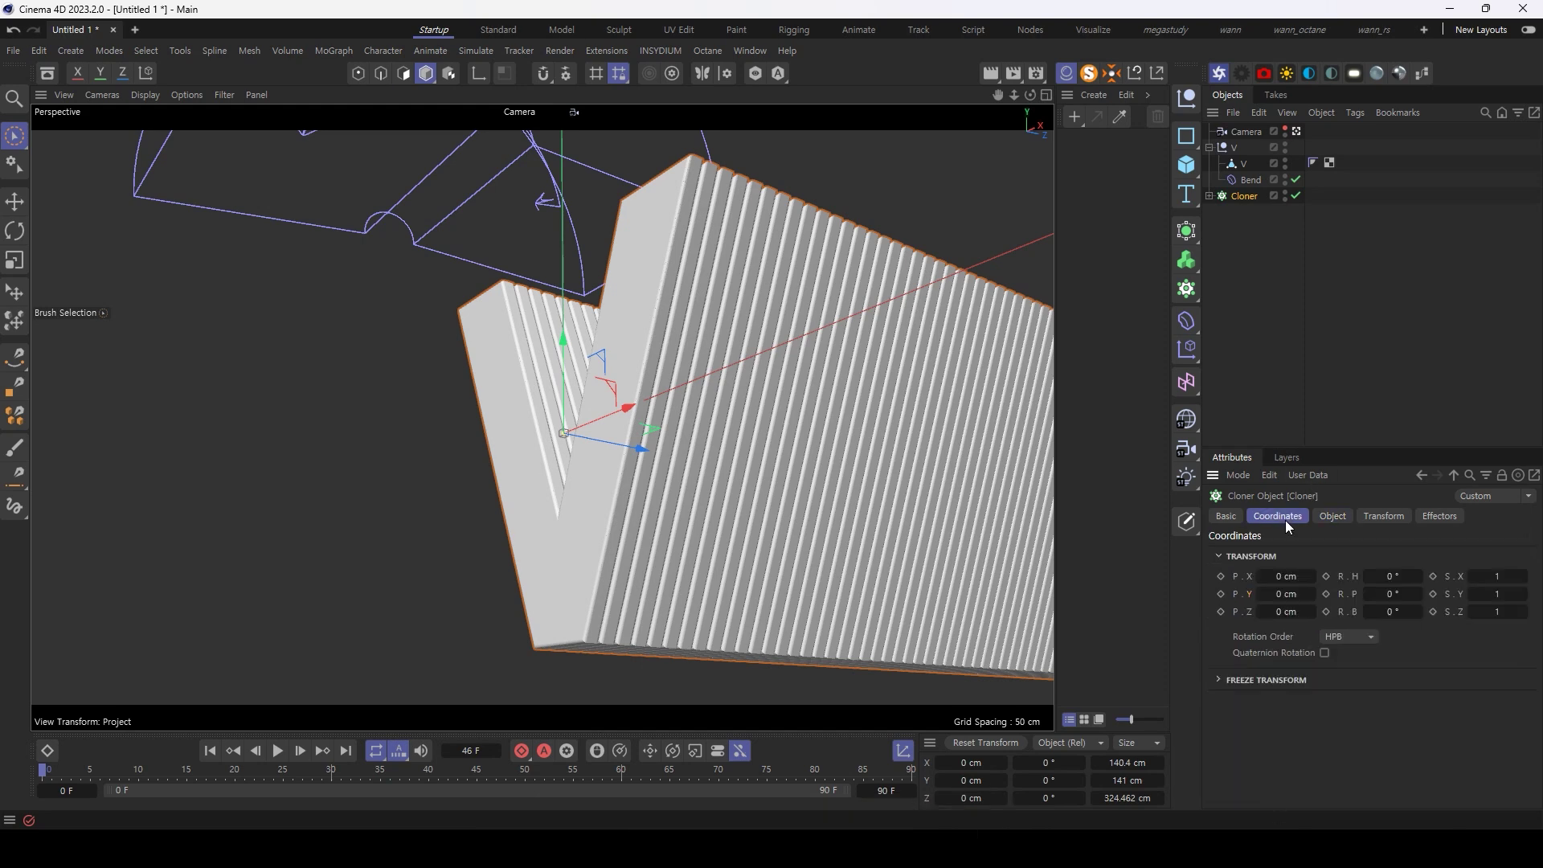
{"action": "left_click", "coordinate": [1287, 611]}
{"action": "type", "text": "6.5"}
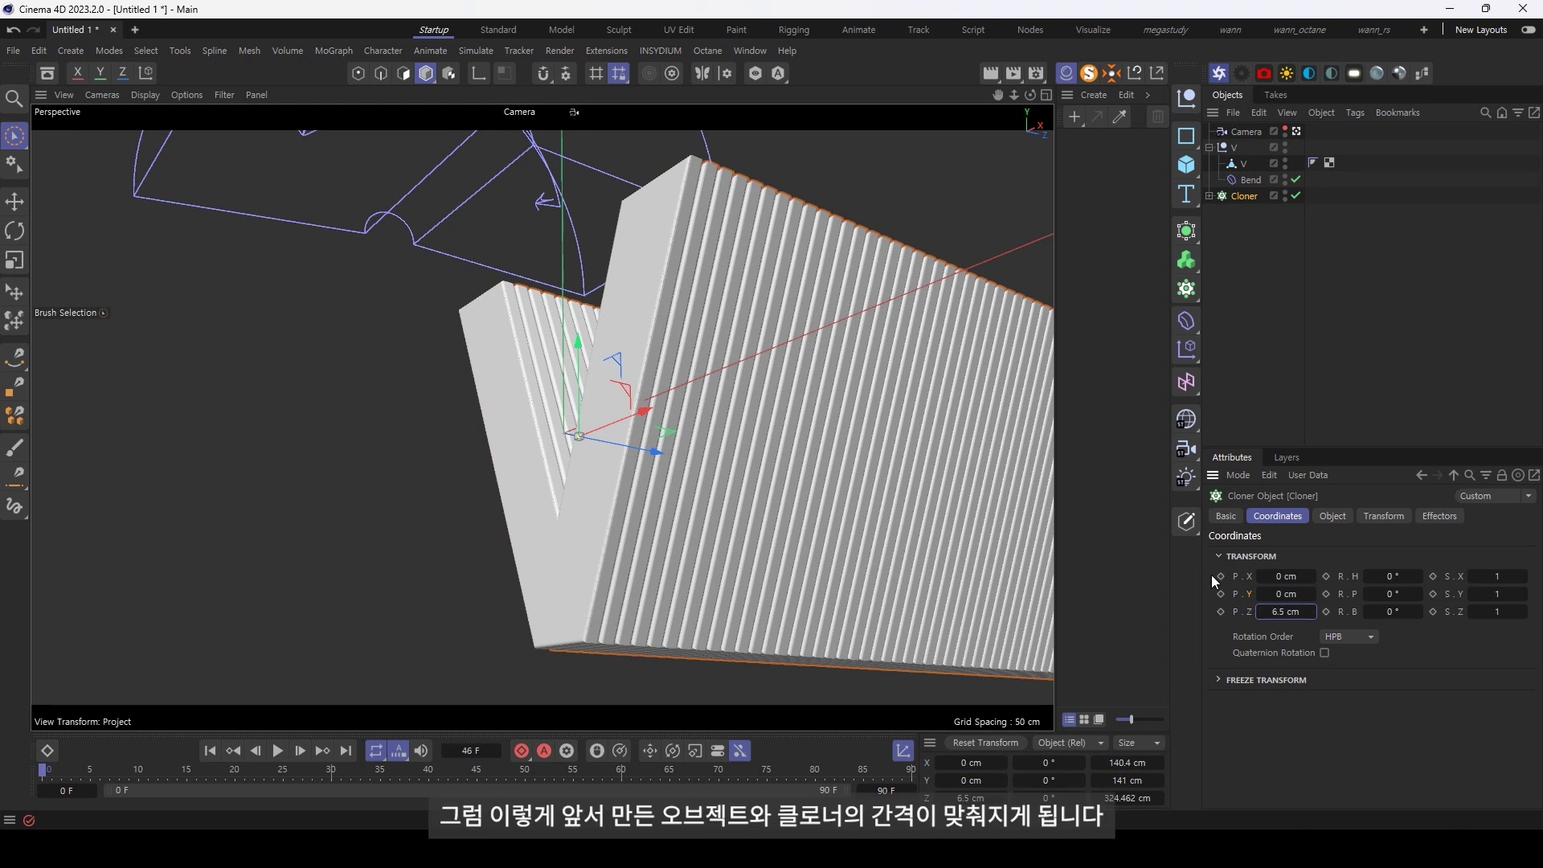
{"action": "left_click", "coordinate": [573, 551]}
{"action": "left_click", "coordinate": [691, 557]}
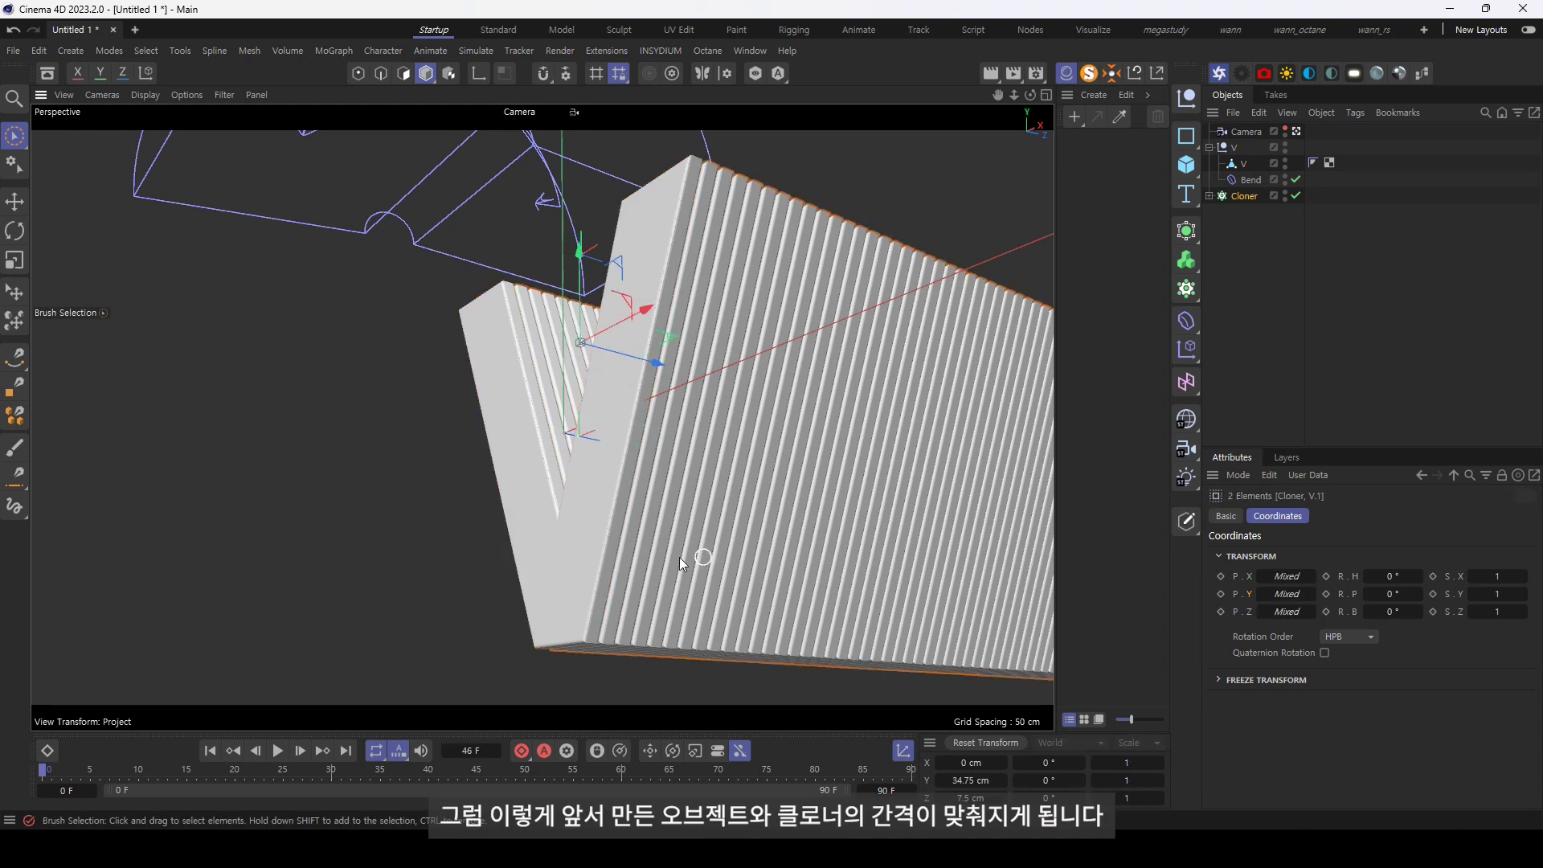
{"action": "left_click", "coordinate": [572, 576], "text": "shift"}
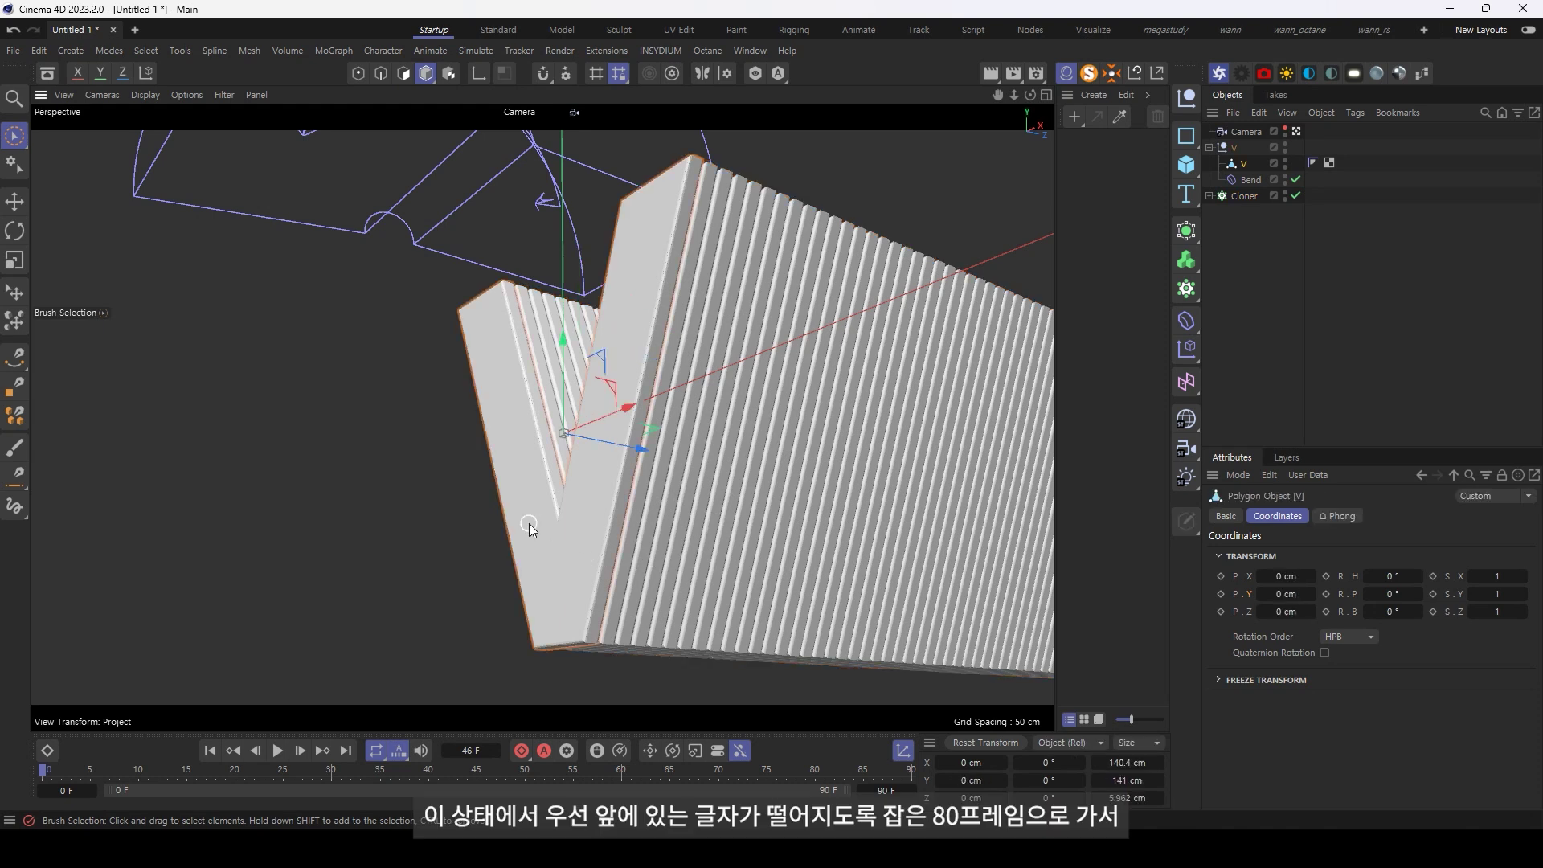
Key the Cloner's Z position at frame 80 and preview the animation playback
{"action": "left_click", "coordinate": [819, 772]}
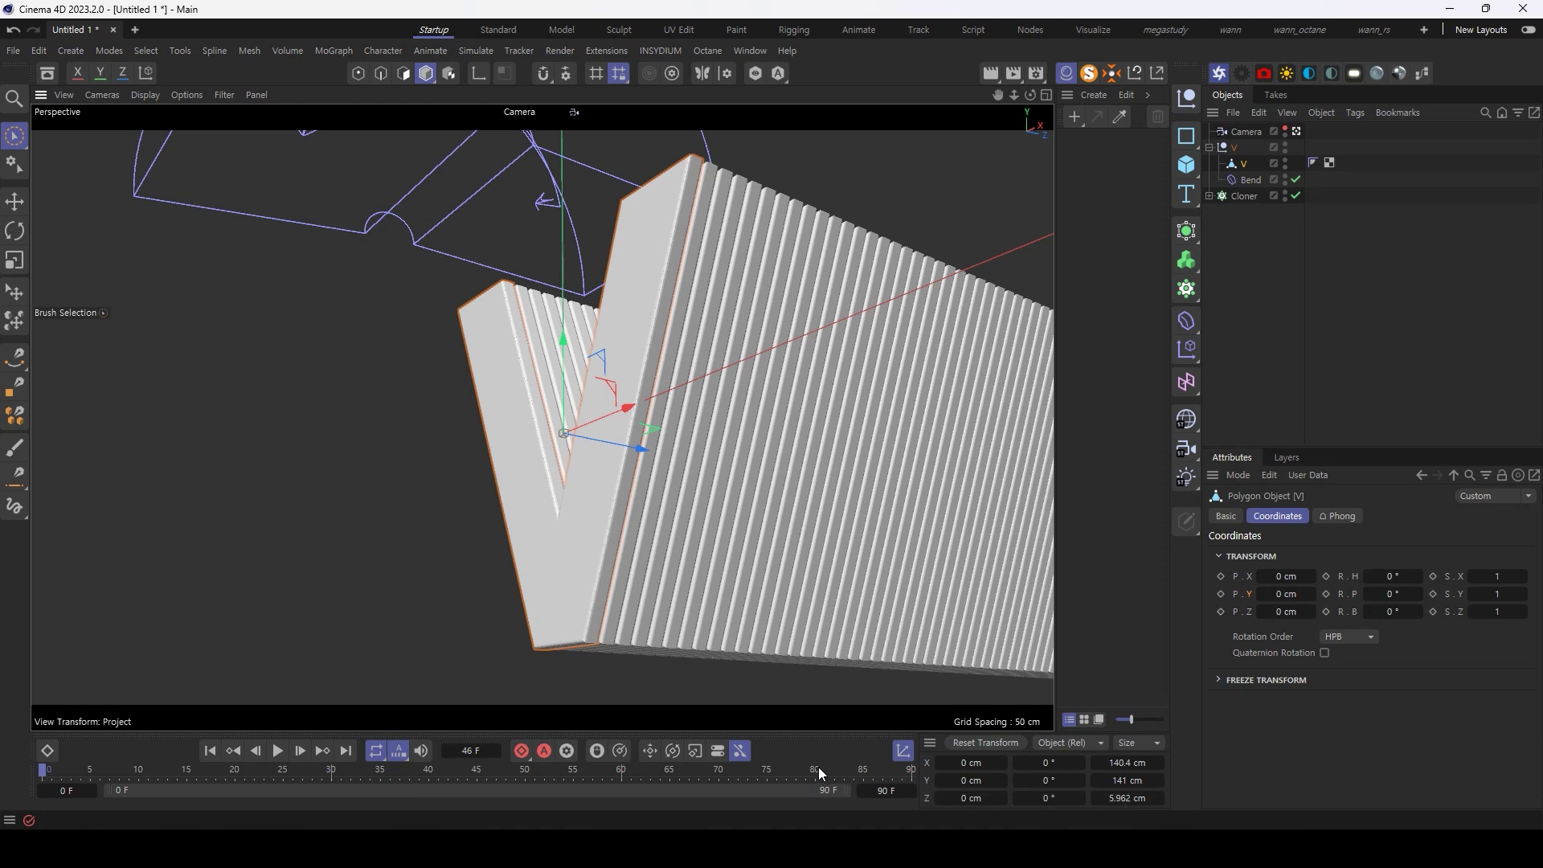
{"action": "left_click", "coordinate": [1245, 196]}
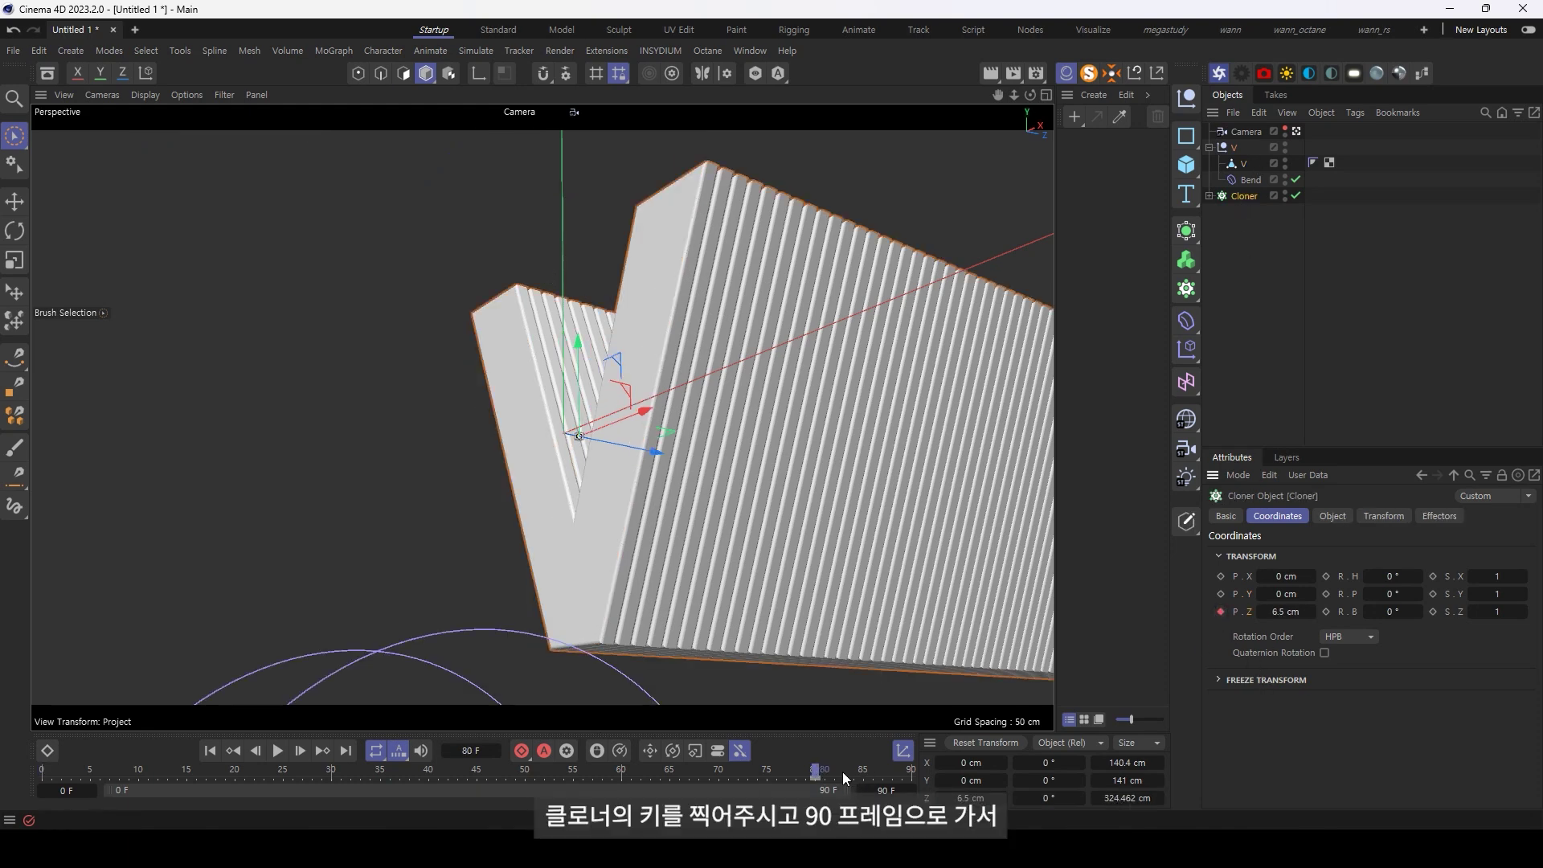
{"action": "right_click", "coordinate": [1289, 612]}
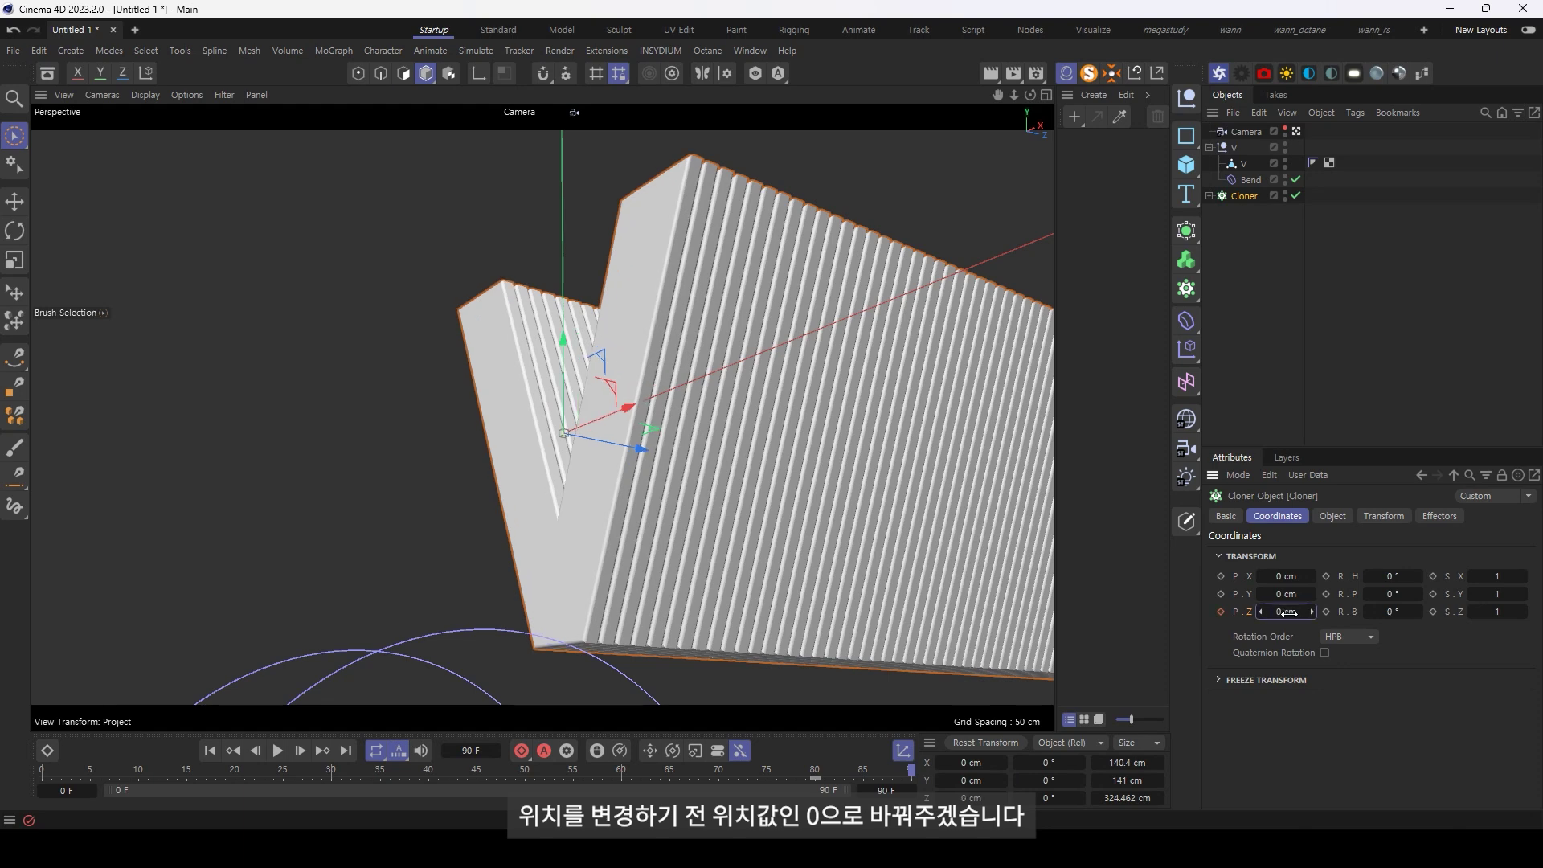
{"action": "left_click", "coordinate": [1221, 611]}
{"action": "key", "text": "F8"}
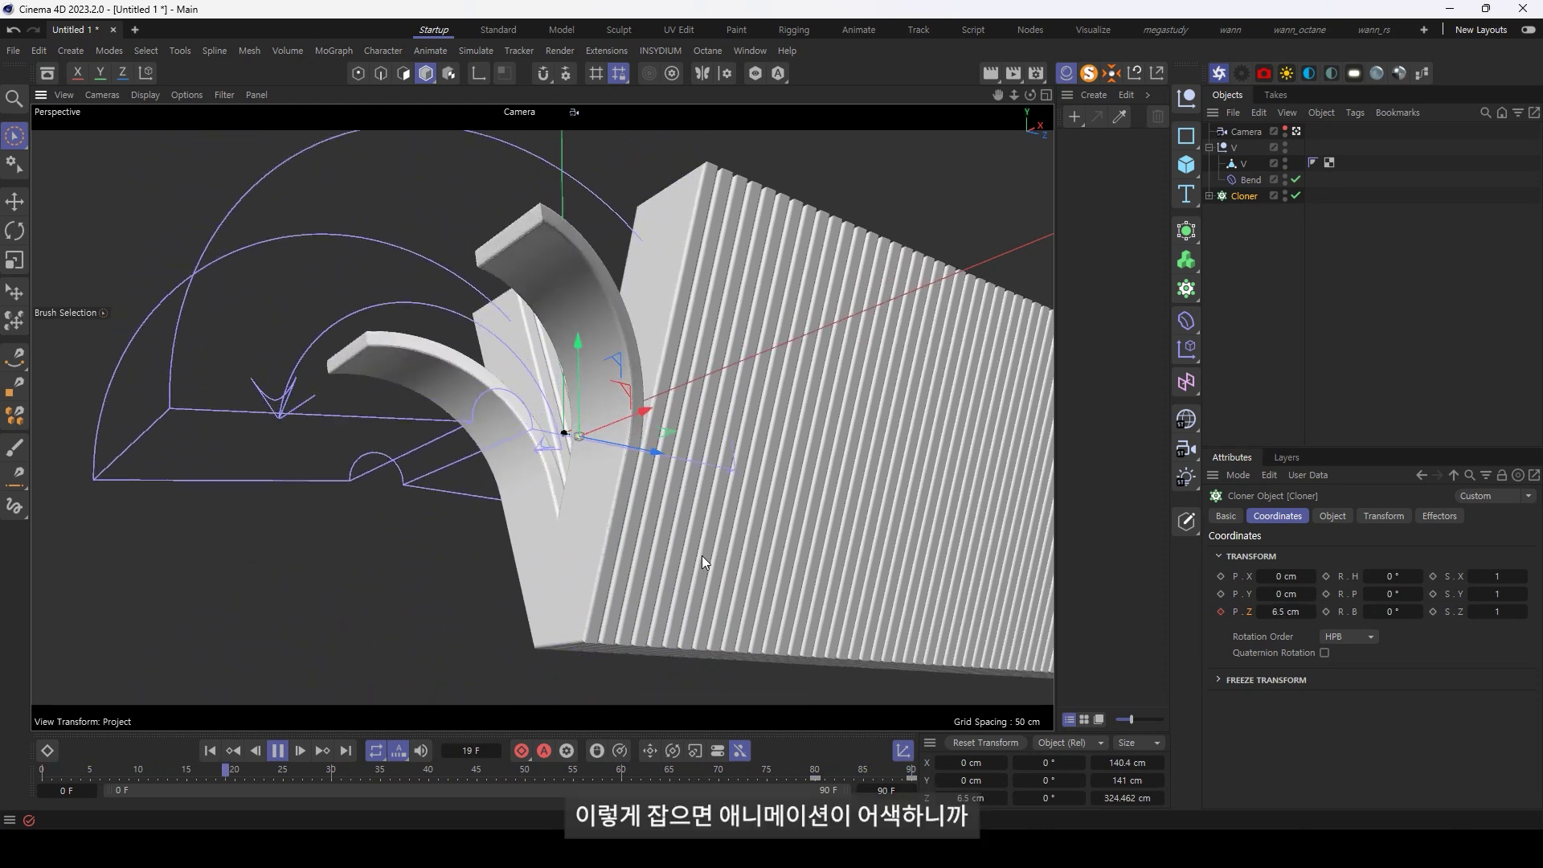
{"action": "key", "text": "F8"}
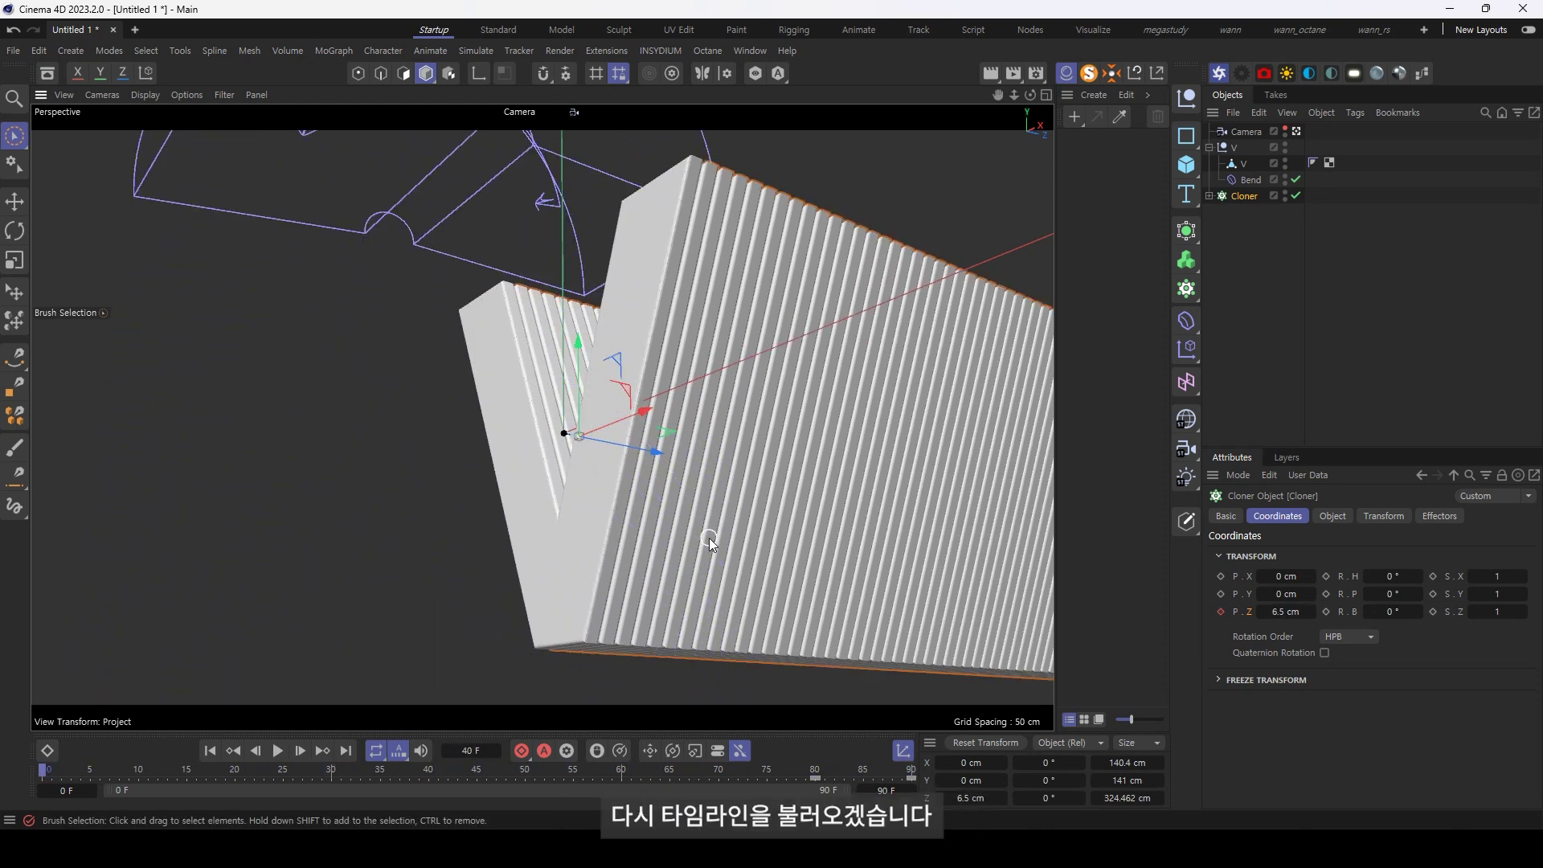
Display the Cloner's Z curve in the F-curve timeline and shift its first key earlier
{"action": "key", "text": "shift+F3"}
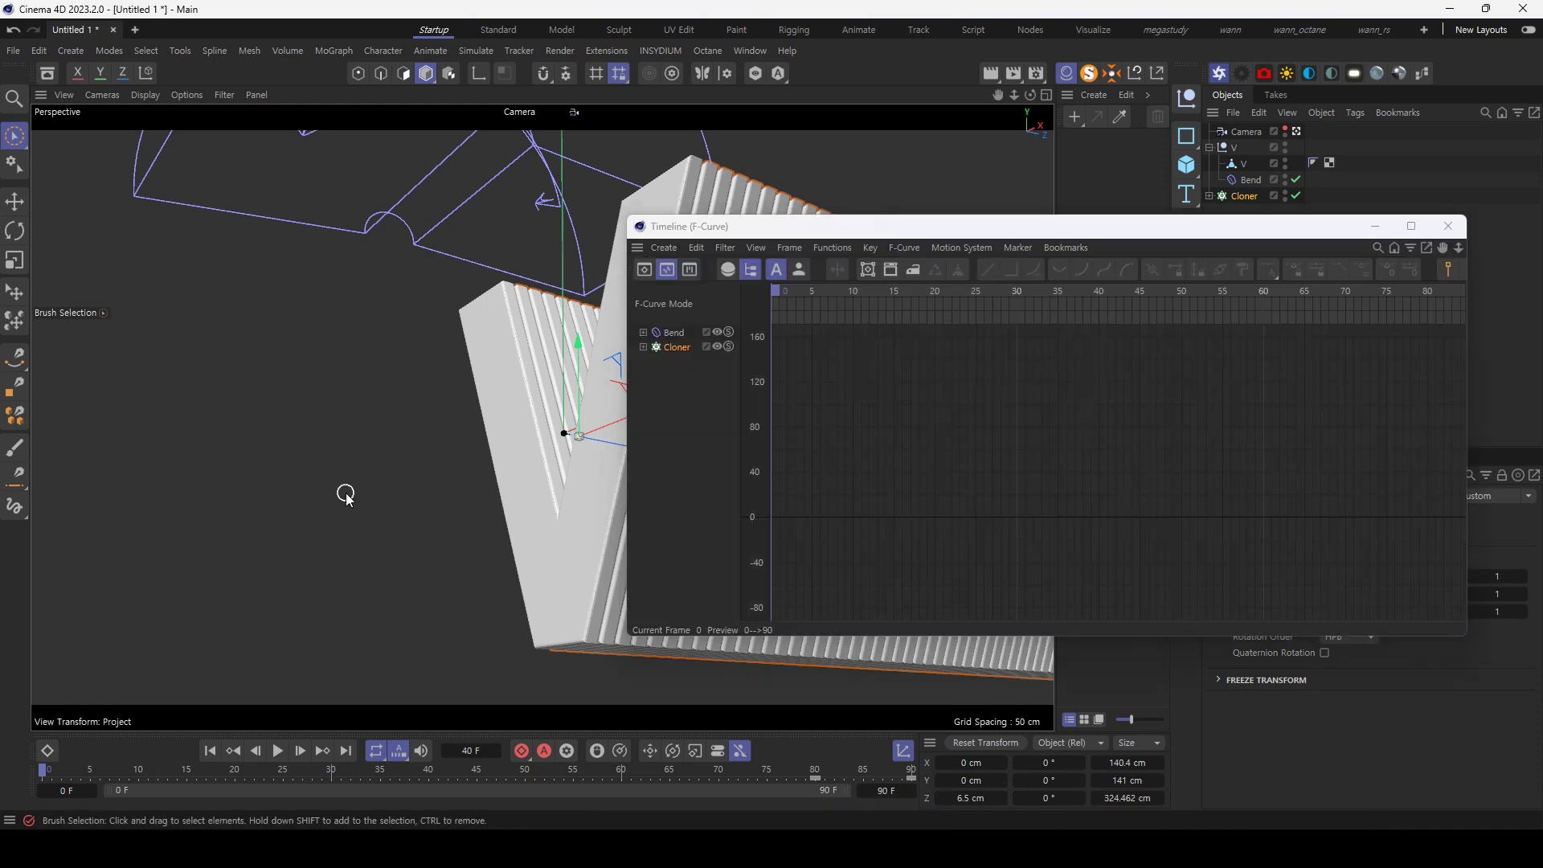
{"action": "key", "text": "F3"}
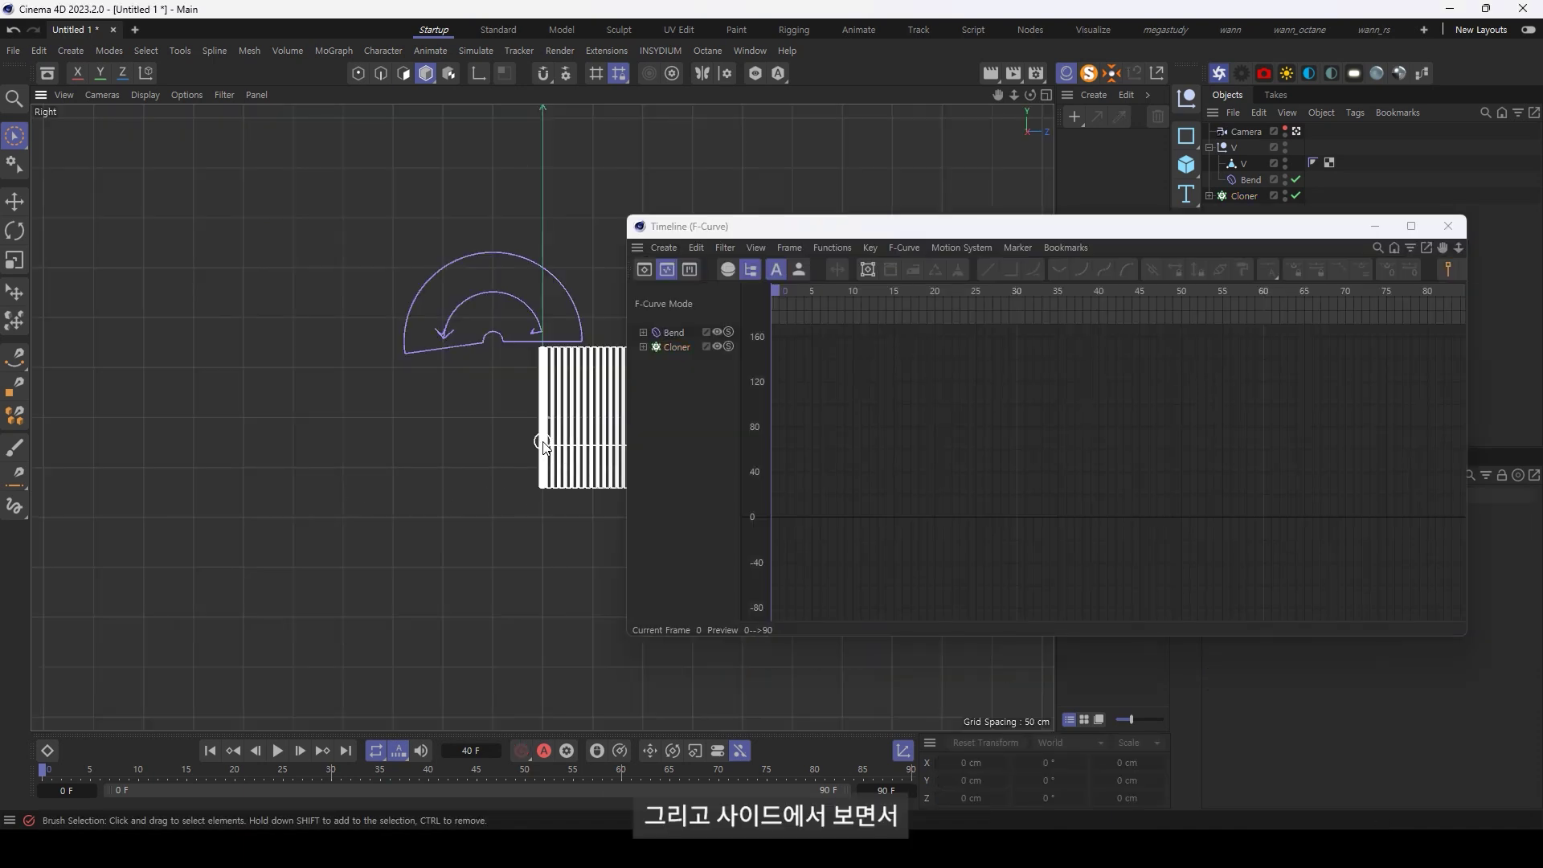
{"action": "scroll", "coordinate": [540, 420], "scroll_direction": "up", "scroll_amount": 3}
{"action": "scroll", "coordinate": [482, 393], "scroll_direction": "up", "scroll_amount": 3}
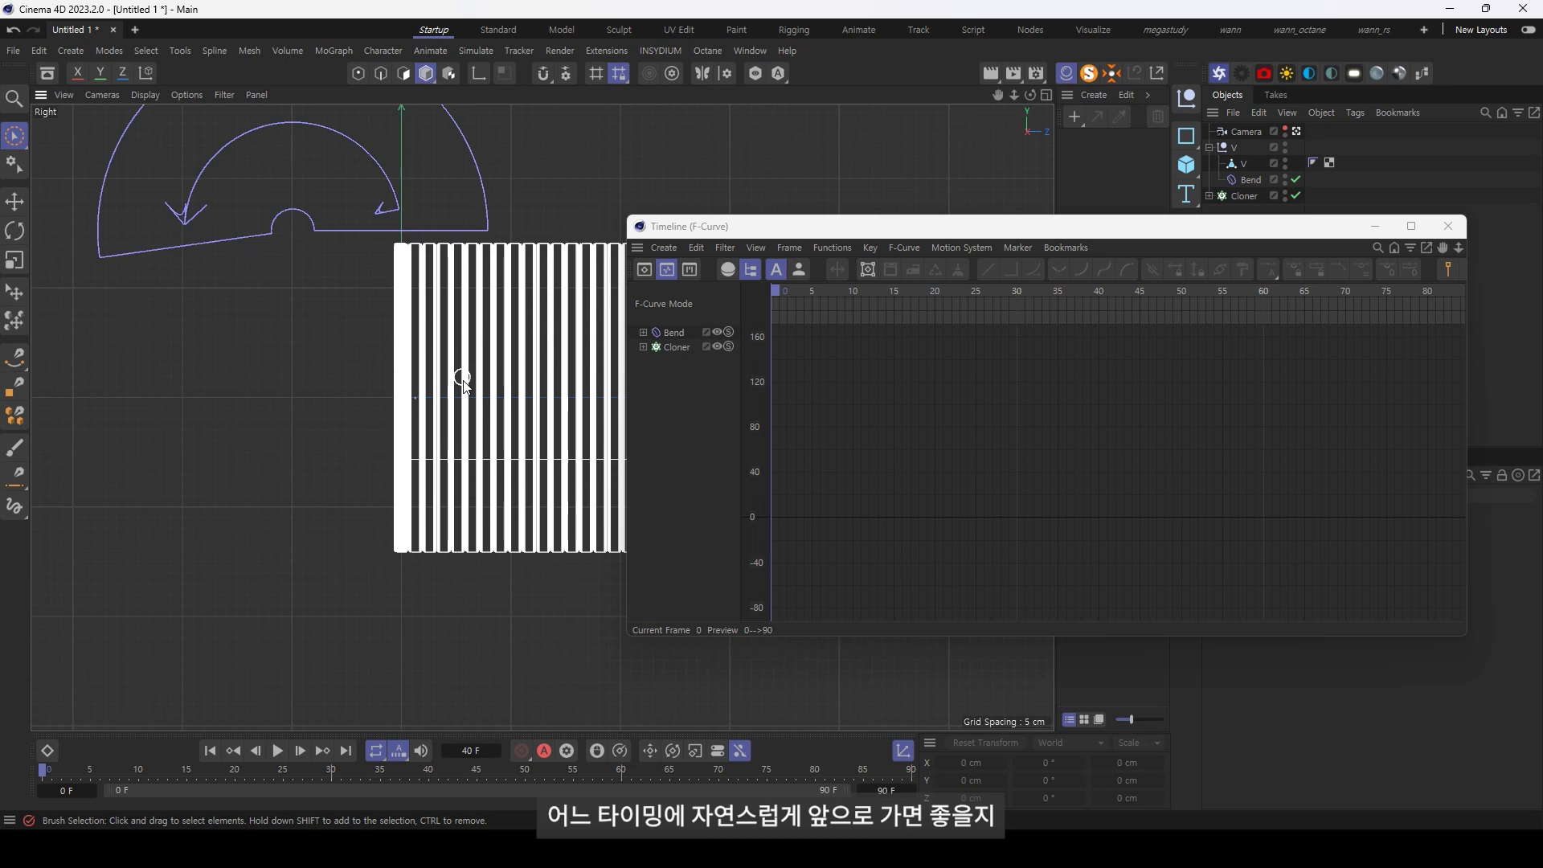
{"action": "left_click", "coordinate": [675, 345]}
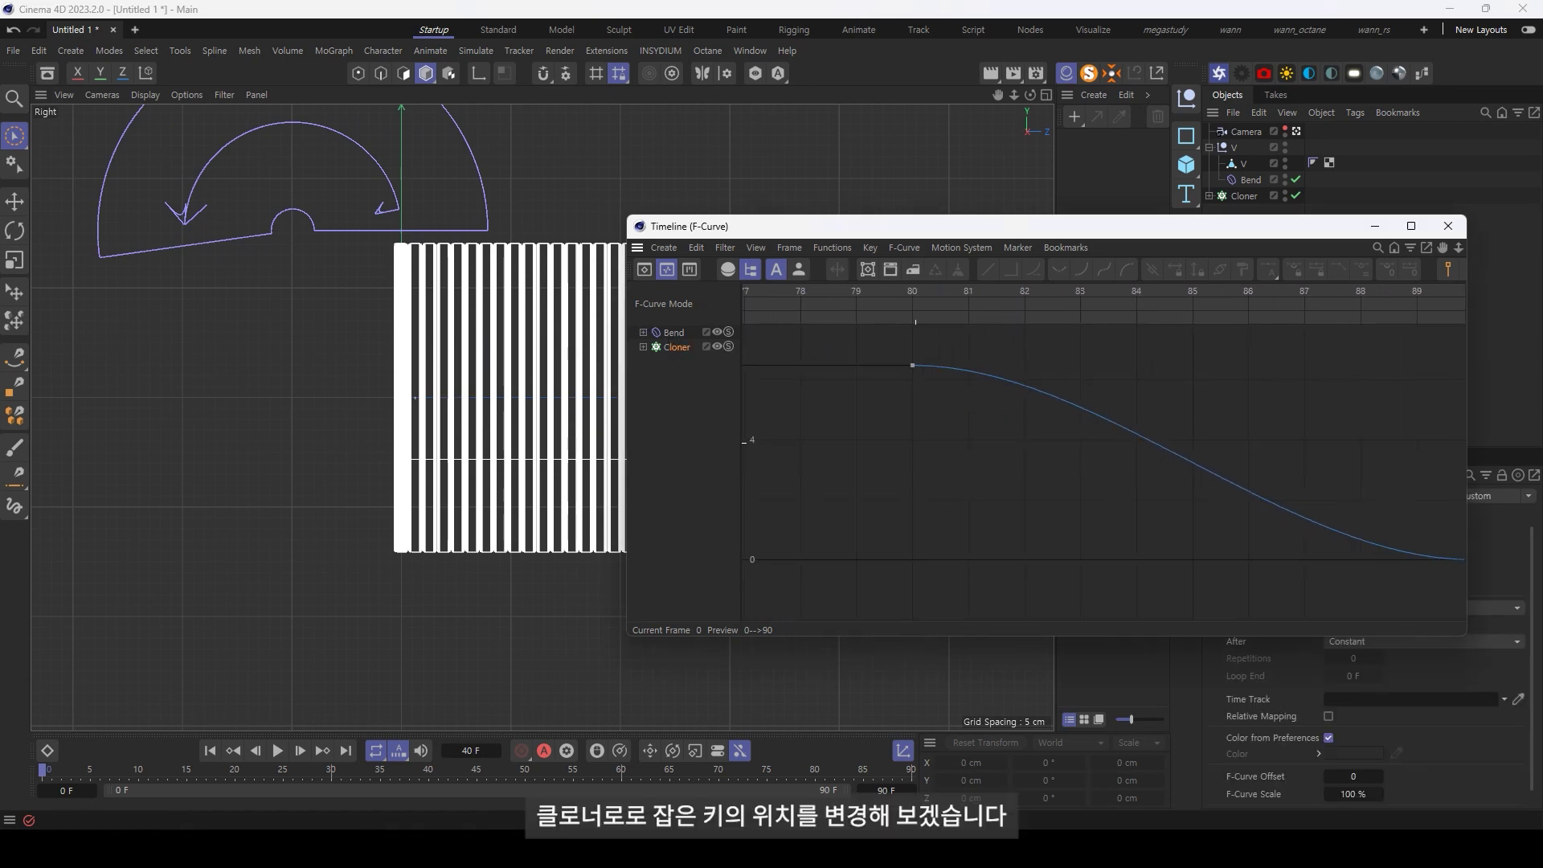
{"action": "key", "text": "h"}
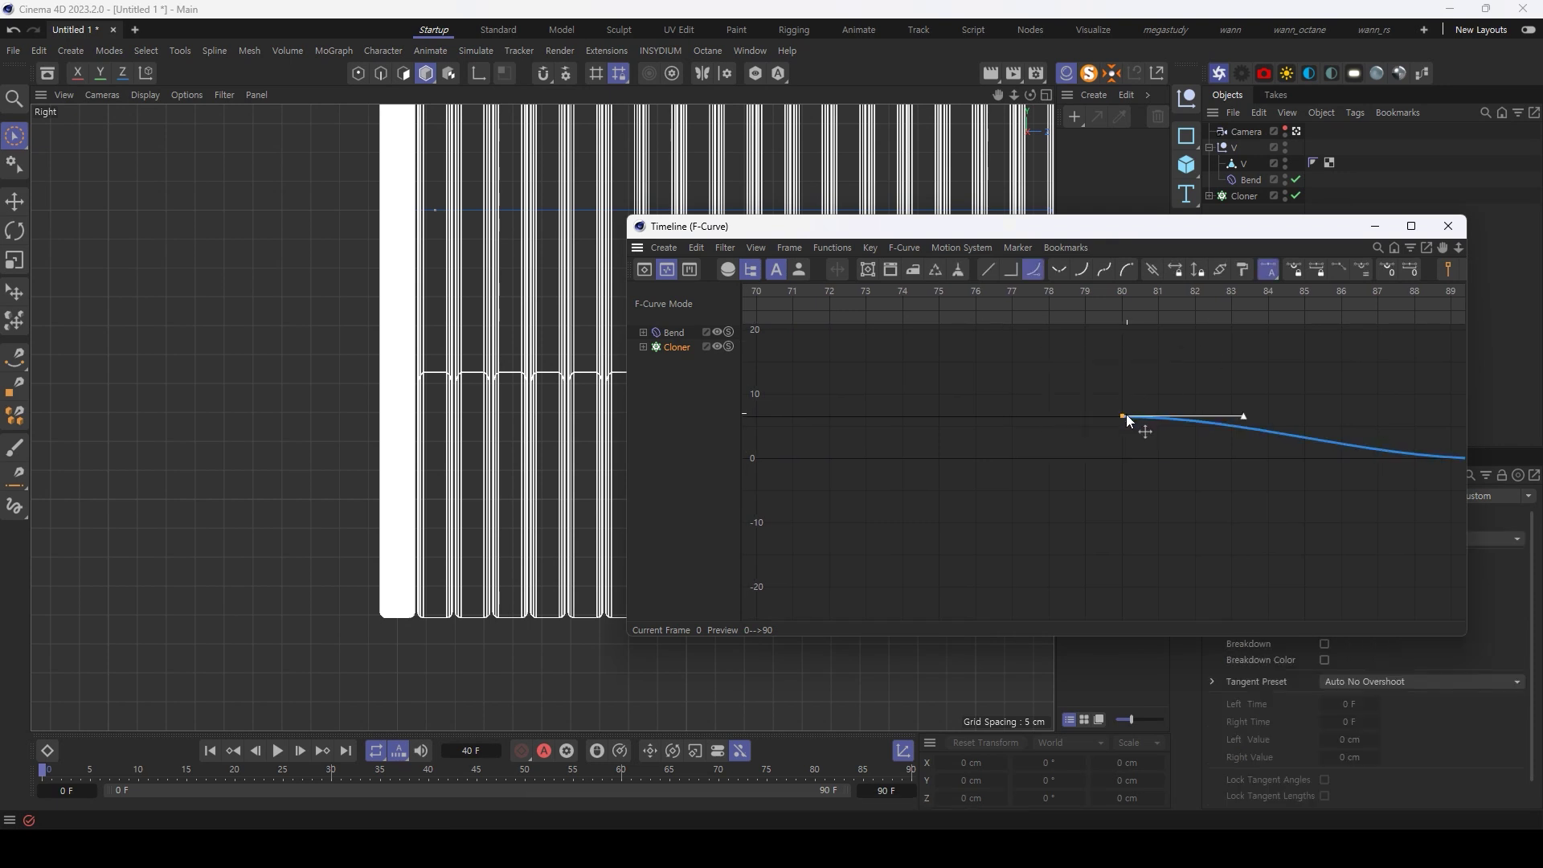
{"action": "left_click_drag", "start_coordinate": [1123, 415], "coordinate": [859, 421]}
{"action": "left_click_drag", "start_coordinate": [789, 305], "coordinate": [958, 305]}
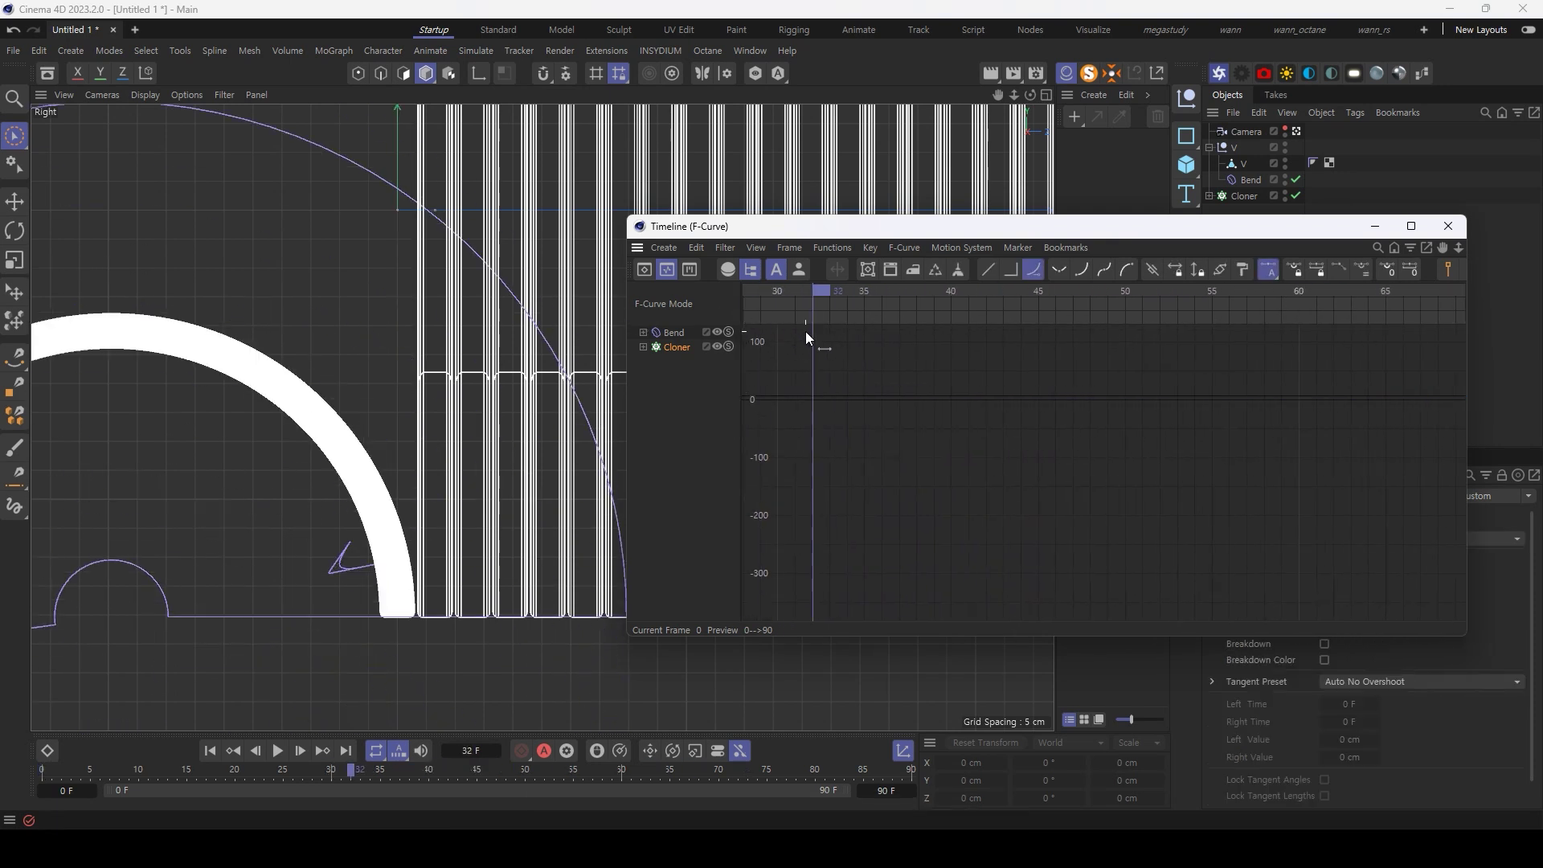
Place the first Cloner key at frame 30 and flatten its outgoing tangent
{"action": "left_click_drag", "start_coordinate": [1455, 630], "coordinate": [1470, 737]}
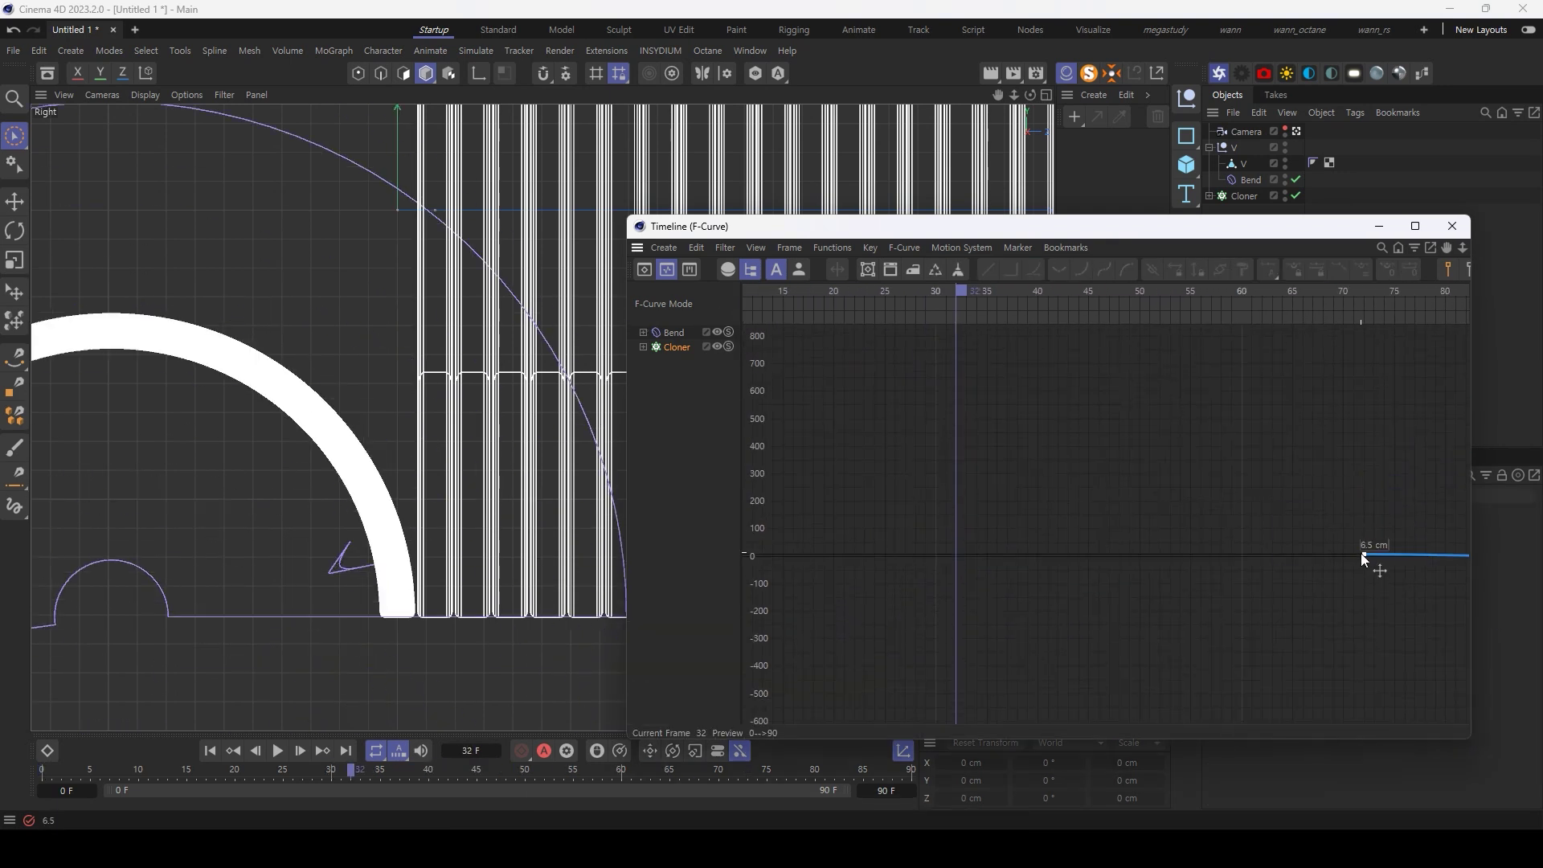
{"action": "left_click", "coordinate": [940, 552]}
{"action": "left_click_drag", "start_coordinate": [937, 291], "coordinate": [1323, 333]}
{"action": "key", "text": "h"}
{"action": "left_click_drag", "start_coordinate": [1211, 706], "coordinate": [1067, 704]}
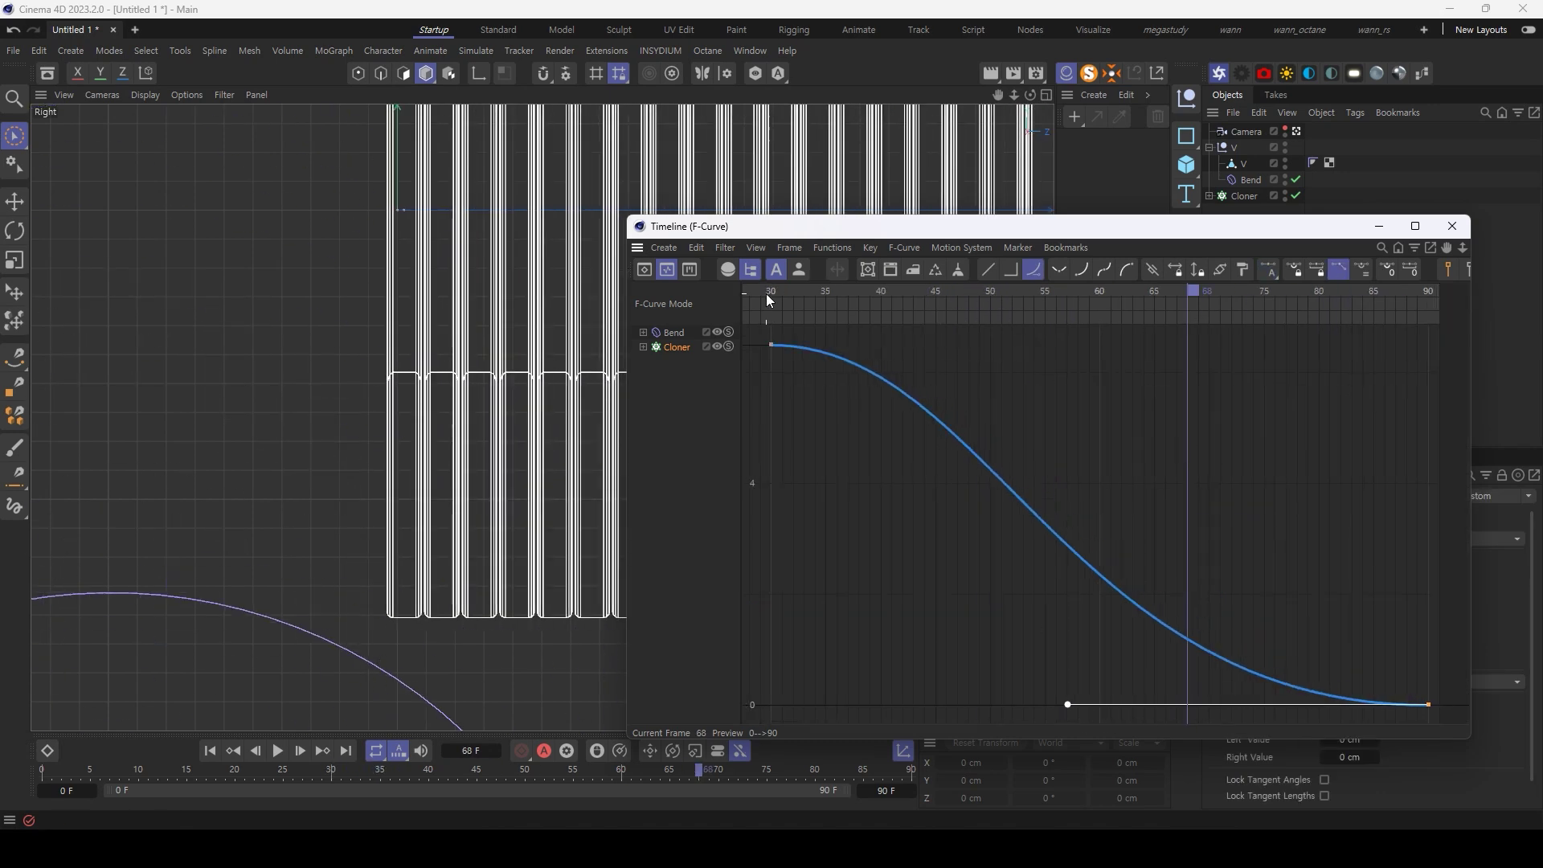
{"action": "left_click", "coordinate": [772, 292]}
{"action": "mouse_move", "coordinate": [769, 286]}
{"action": "left_mouse_down"}
{"action": "mouse_move", "coordinate": [861, 312]}
{"action": "mouse_move", "coordinate": [803, 316]}
{"action": "mouse_move", "coordinate": [955, 326]}
{"action": "mouse_move", "coordinate": [770, 346]}
{"action": "mouse_move", "coordinate": [958, 361]}
{"action": "mouse_move", "coordinate": [829, 374]}
{"action": "left_mouse_up"}
Preview the easing, then lengthen the first Cloner key's tangent and nudge it later
{"action": "key", "text": "F8"}
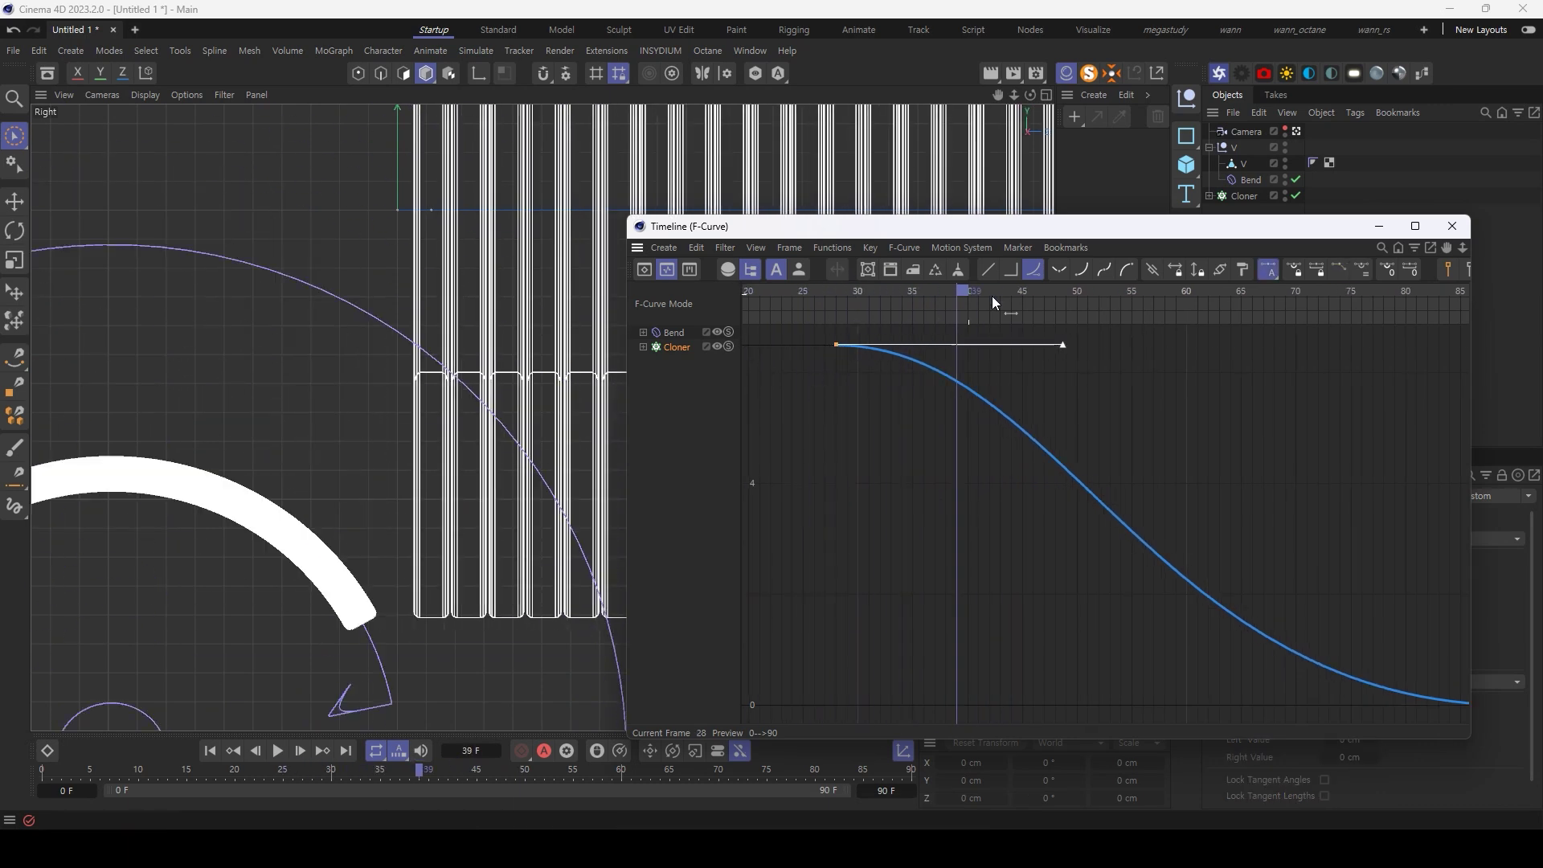
{"action": "key", "text": "F8"}
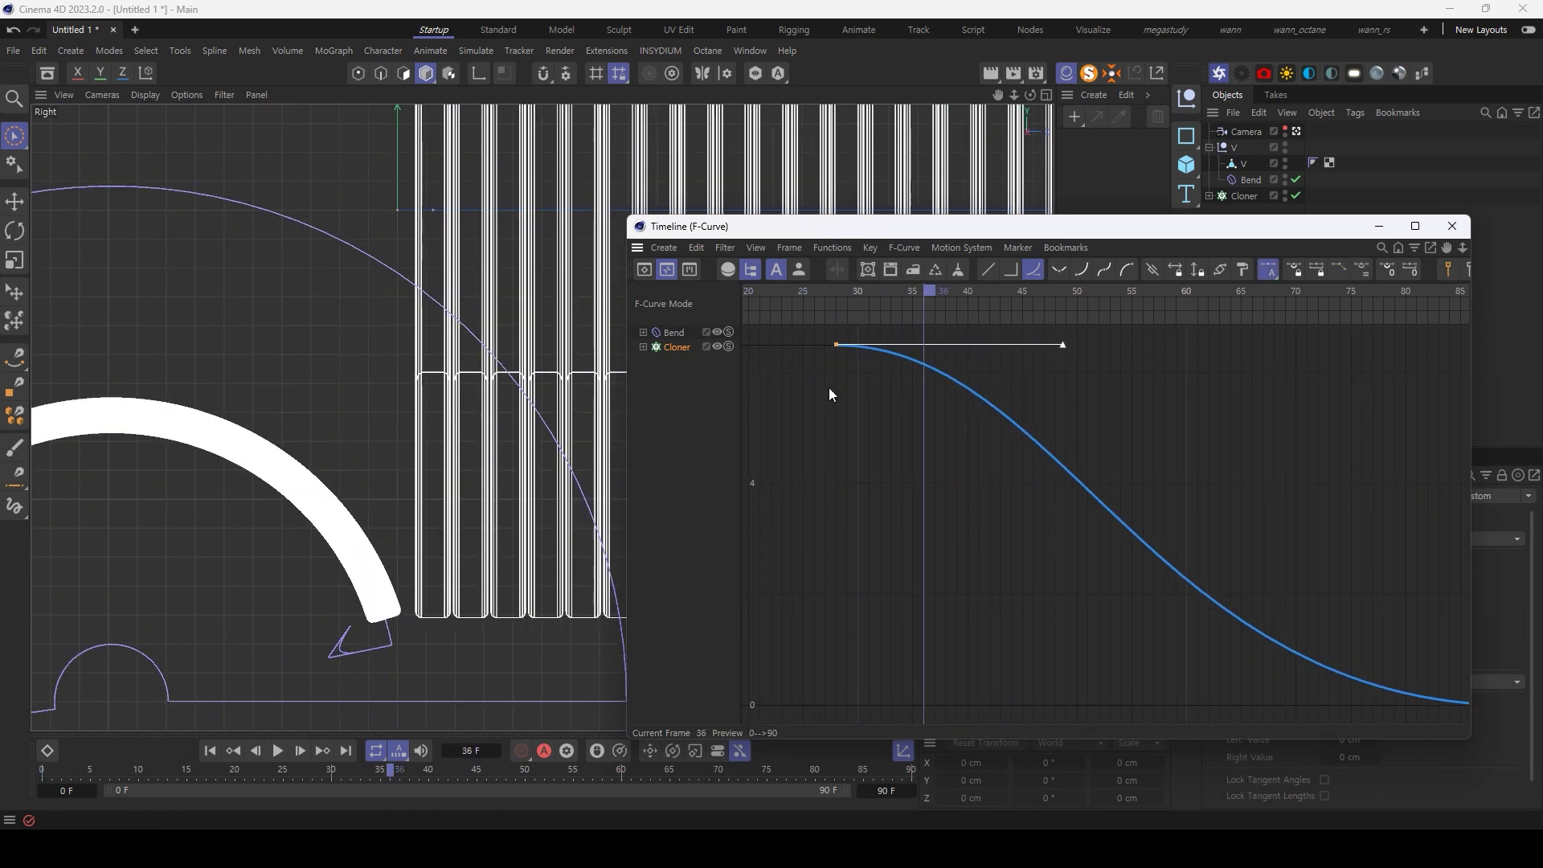
{"action": "left_click_drag", "start_coordinate": [882, 292], "coordinate": [976, 299]}
{"action": "mouse_move", "coordinate": [1115, 347]}
{"action": "left_mouse_down"}
{"action": "mouse_move", "coordinate": [1289, 347]}
{"action": "mouse_move", "coordinate": [1115, 345]}
{"action": "left_mouse_up"}
{"action": "left_click_drag", "start_coordinate": [872, 344], "coordinate": [927, 344]}
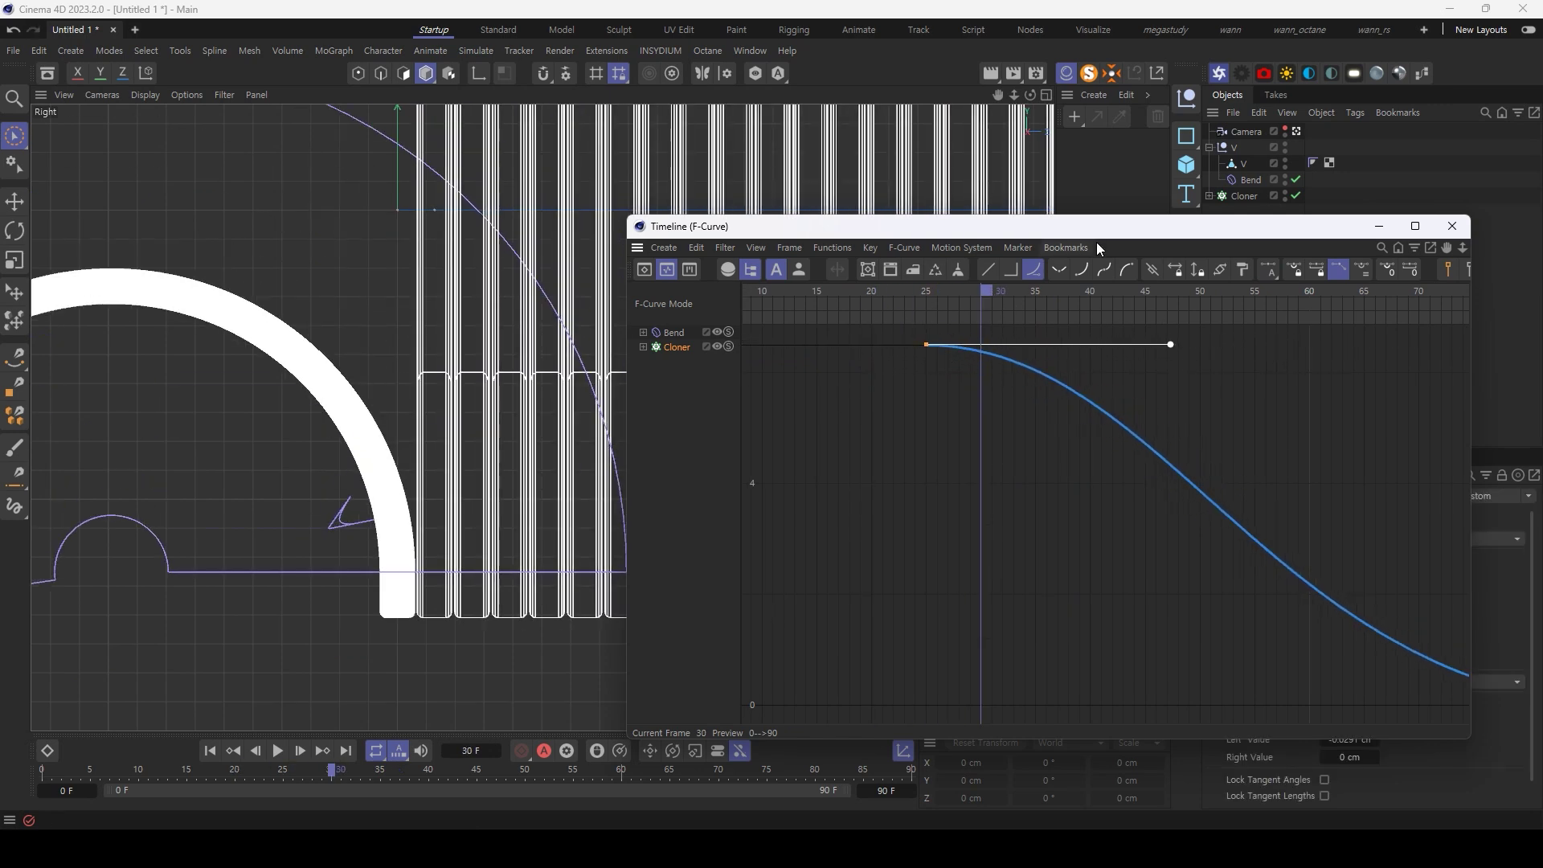
Try a steeper first-key tangent, undo it, and replay the animation
{"action": "left_click_drag", "start_coordinate": [1096, 227], "coordinate": [1014, 205]}
{"action": "left_click_drag", "start_coordinate": [1088, 322], "coordinate": [1006, 473]}
{"action": "left_click", "coordinate": [897, 273]}
{"action": "key", "text": "F8"}
{"action": "key", "text": "ctrl+z"}
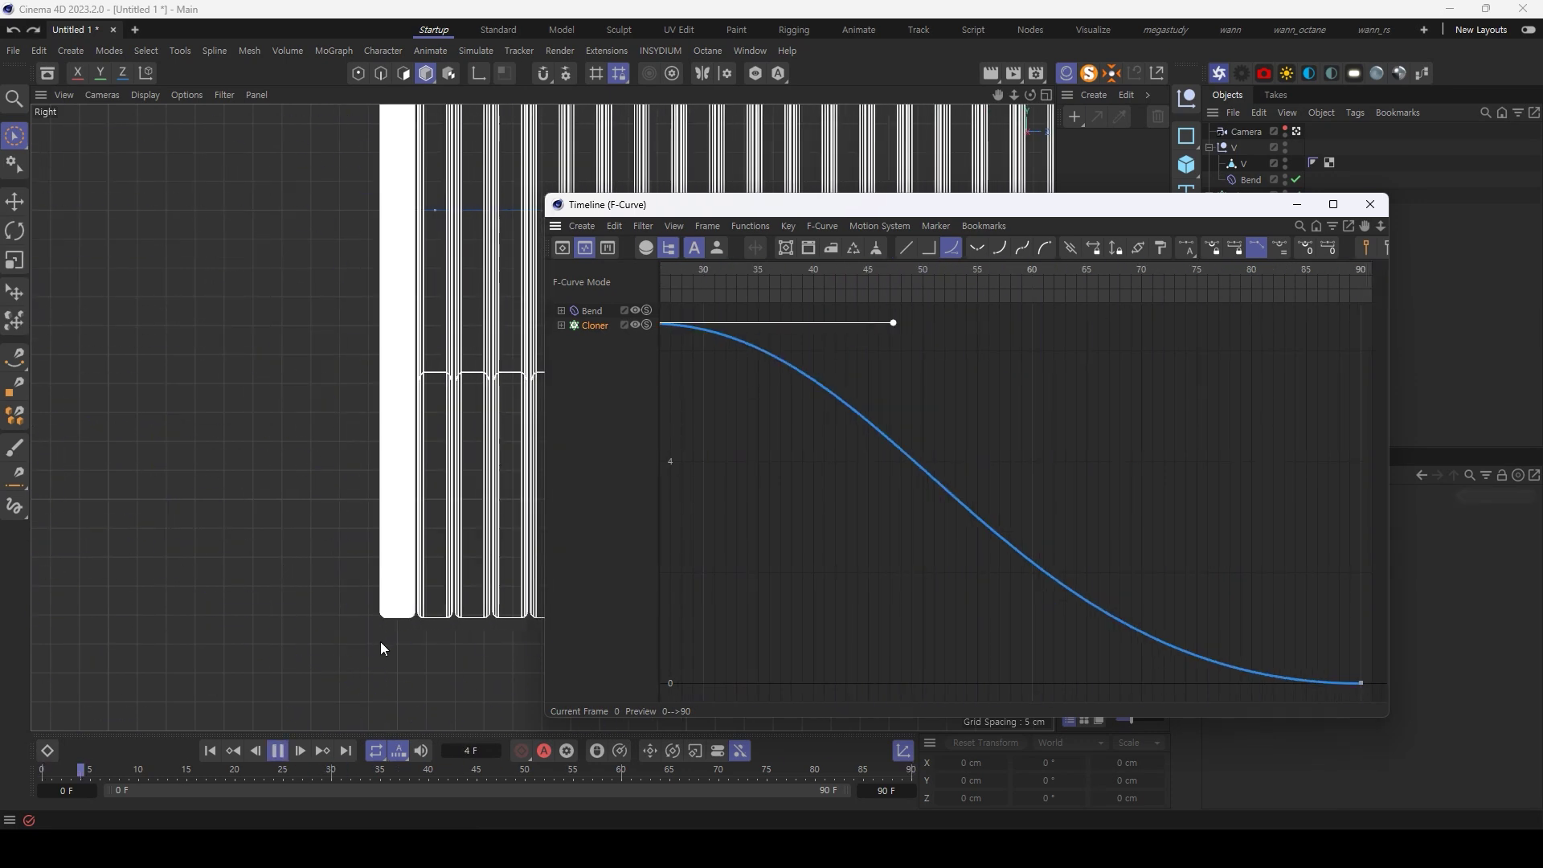